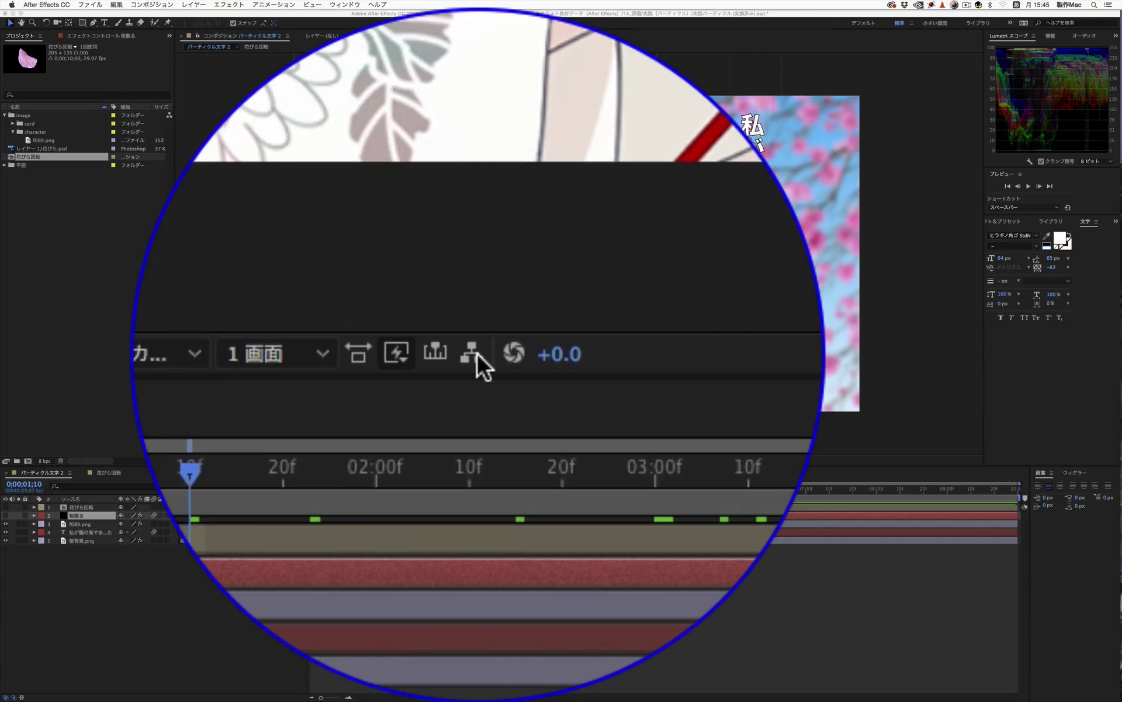
Step: Open the Composition Flowchart full-window and move the 桜散る and f089.png nodes upward
left_click(476, 352)
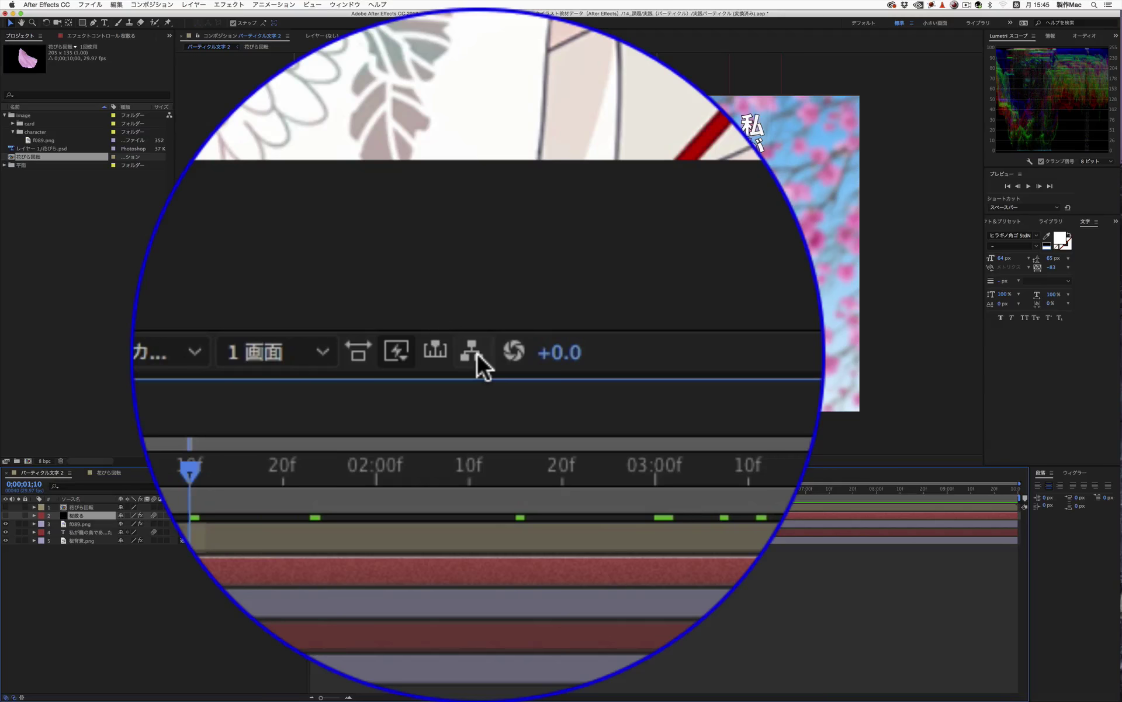
left_click(477, 460)
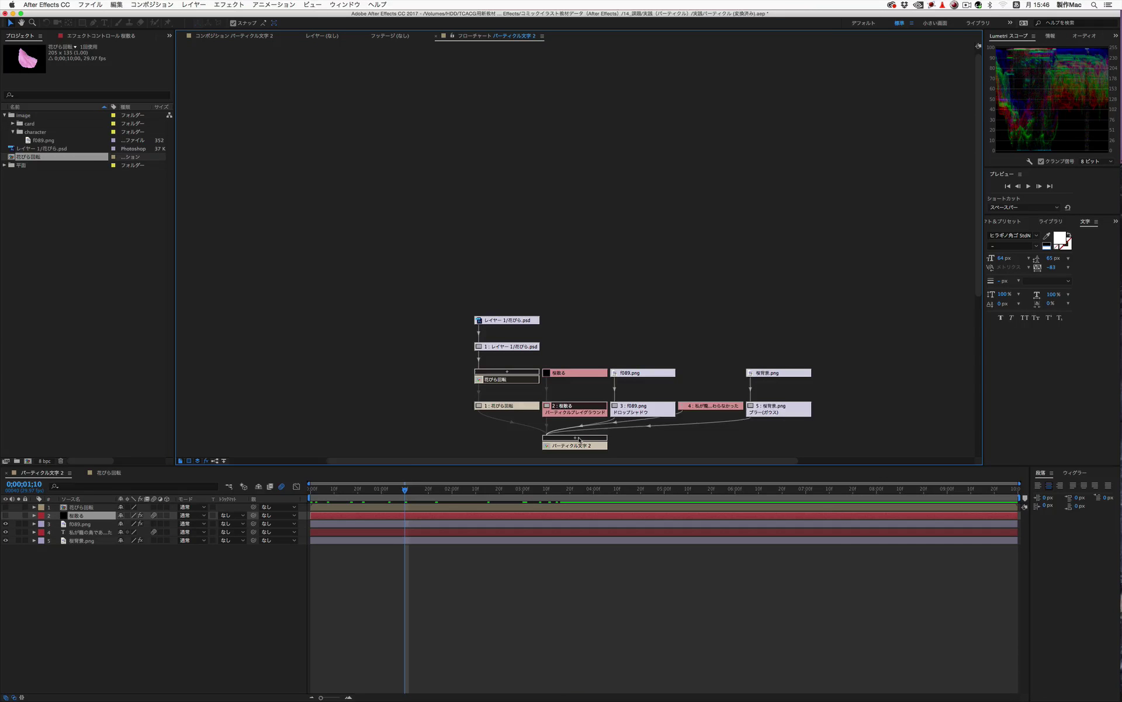
left_click(577, 438)
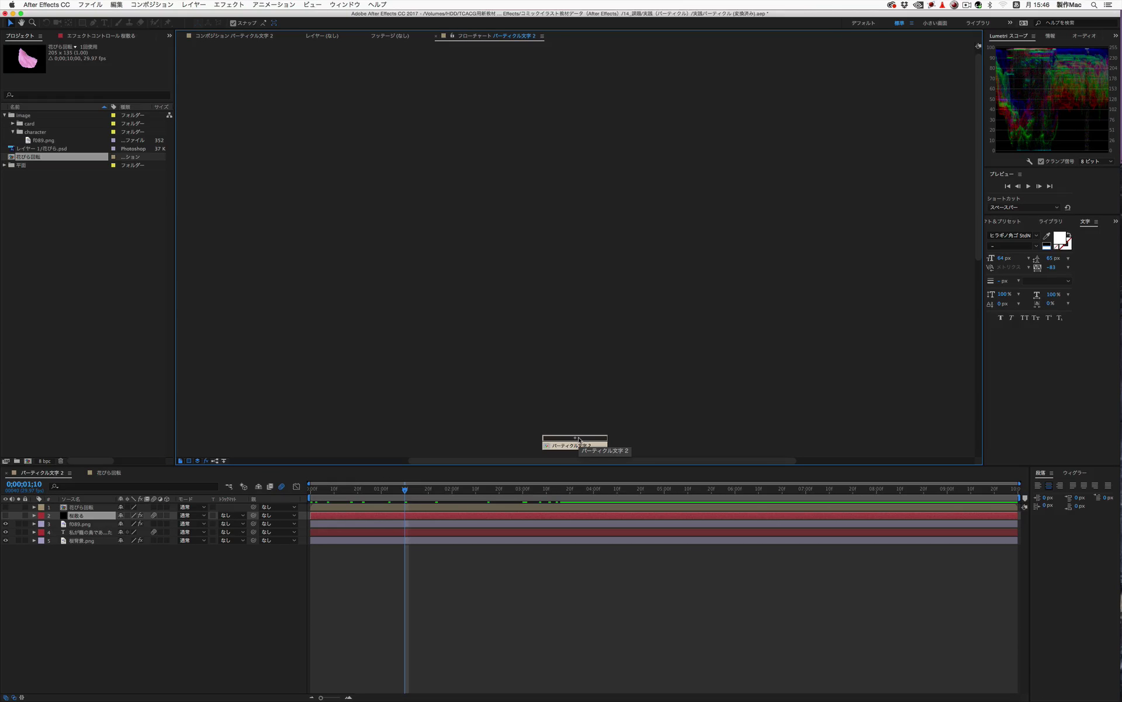
left_click(577, 438)
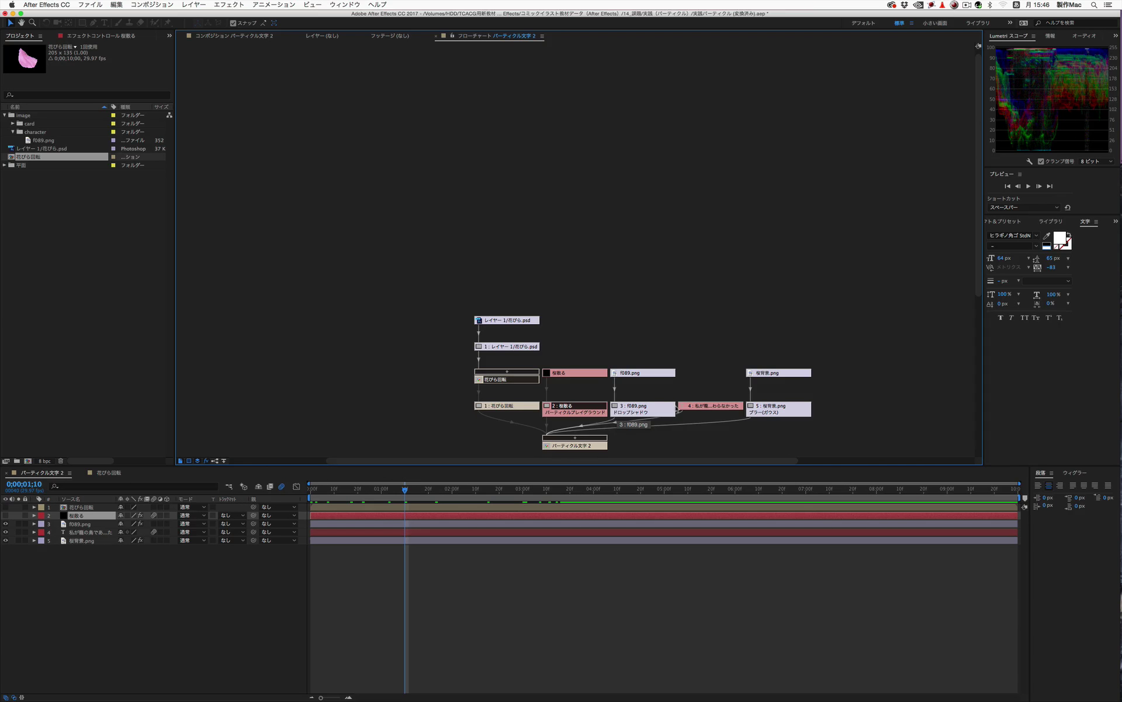
key("grave")
left_click_drag(468, 408, 474, 319)
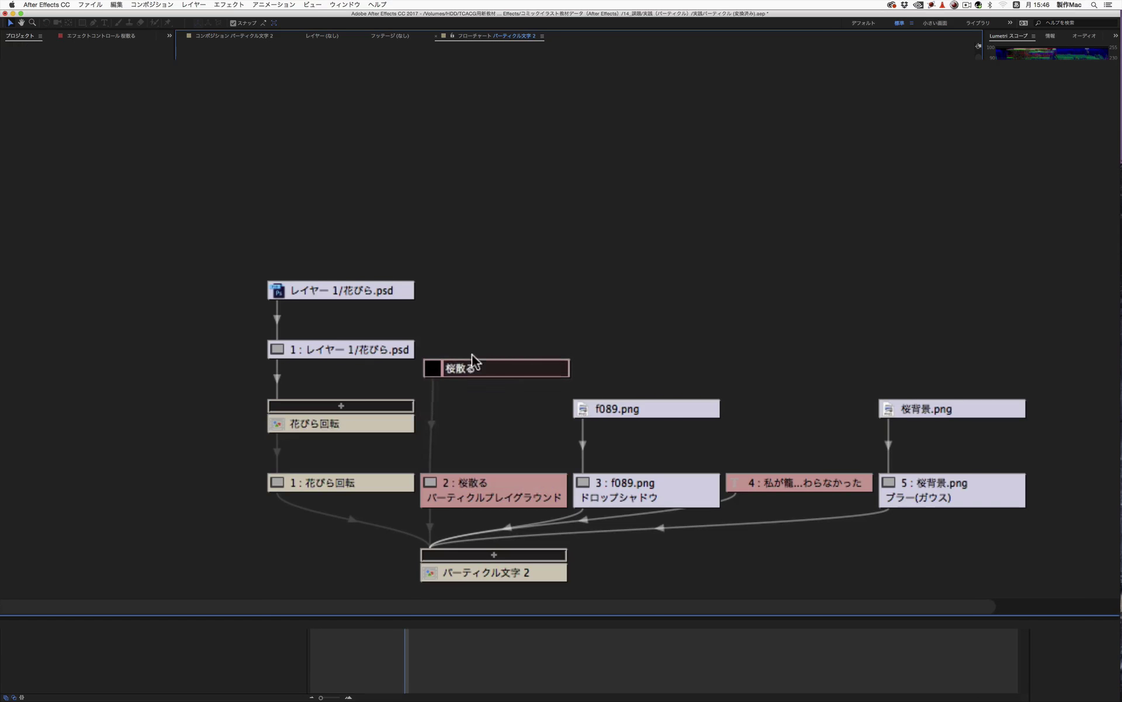
left_click_drag(628, 405, 651, 344)
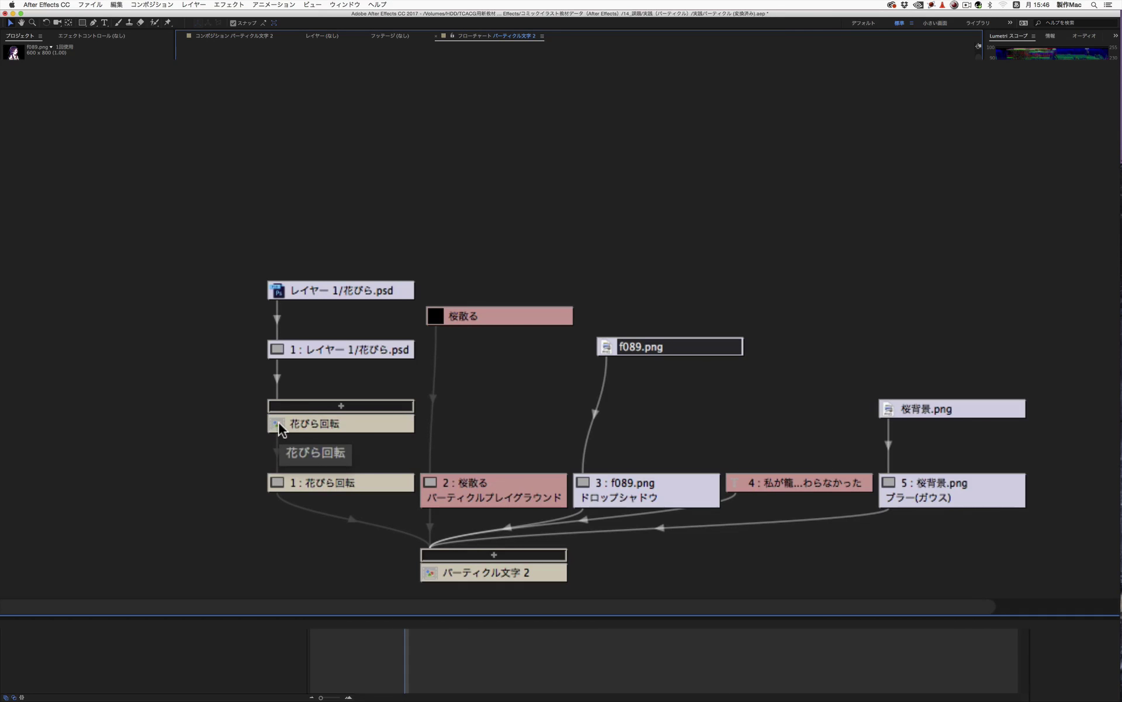
Step: Move the 花びら回転, petal layer and 花びら.psd nodes up and to the left
left_click(311, 402)
left_click(311, 403)
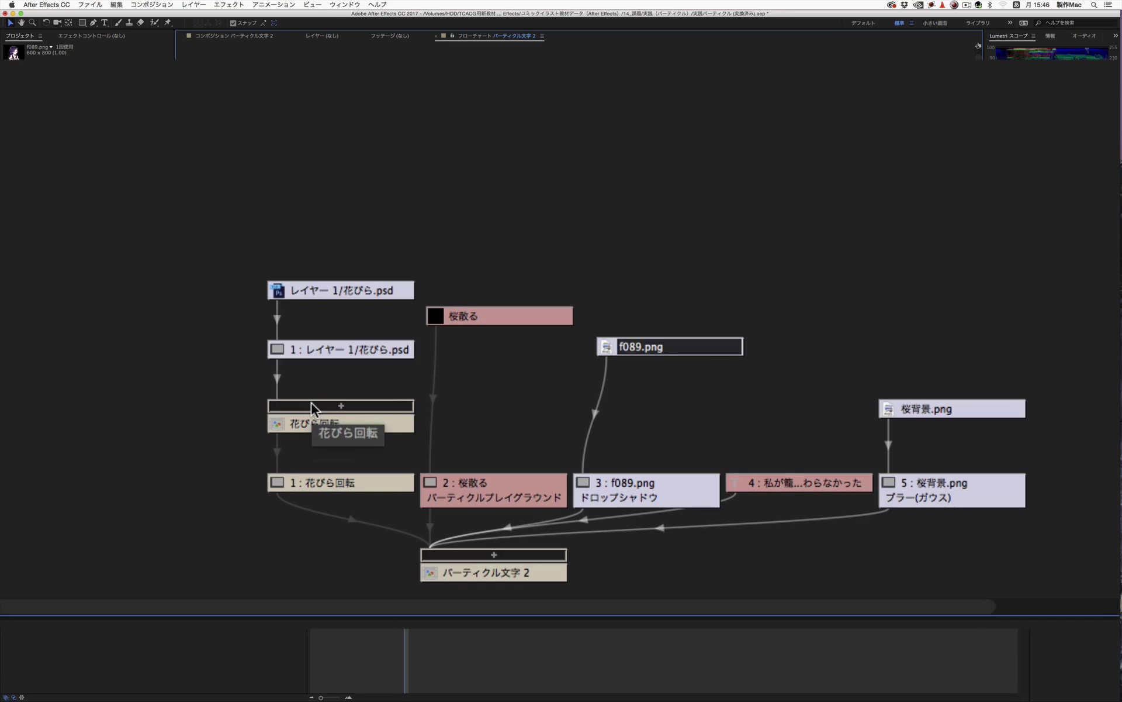
left_click_drag(403, 430, 258, 399)
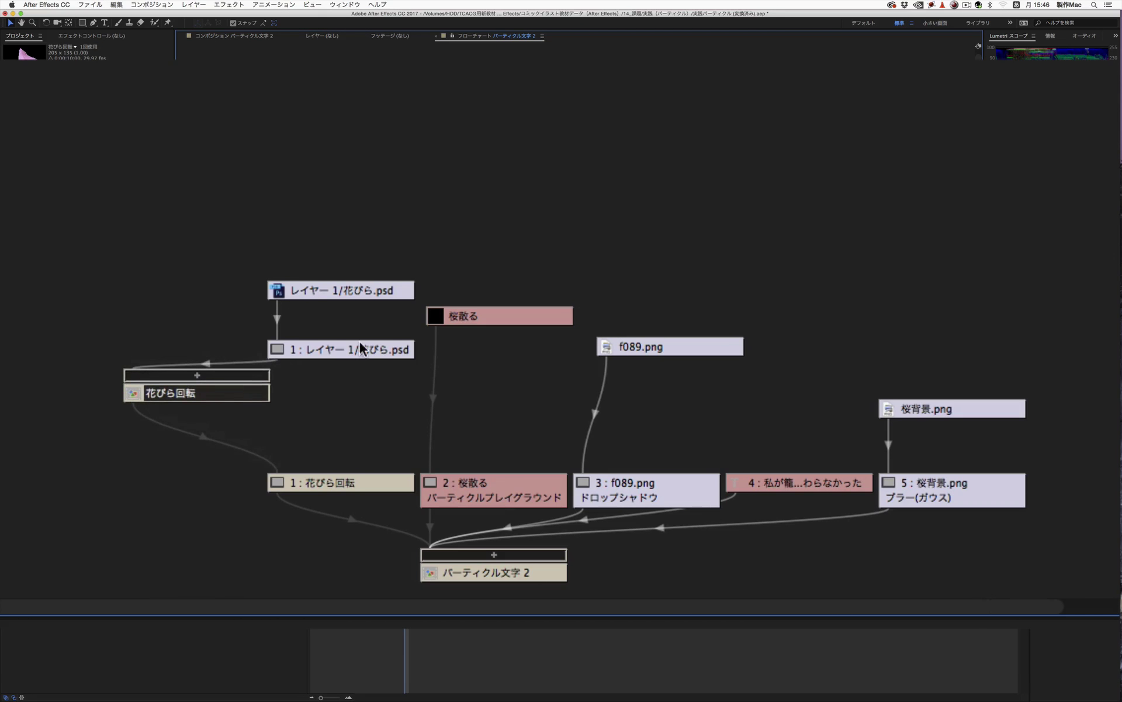
left_click_drag(361, 354, 200, 310)
left_click_drag(358, 292, 159, 180)
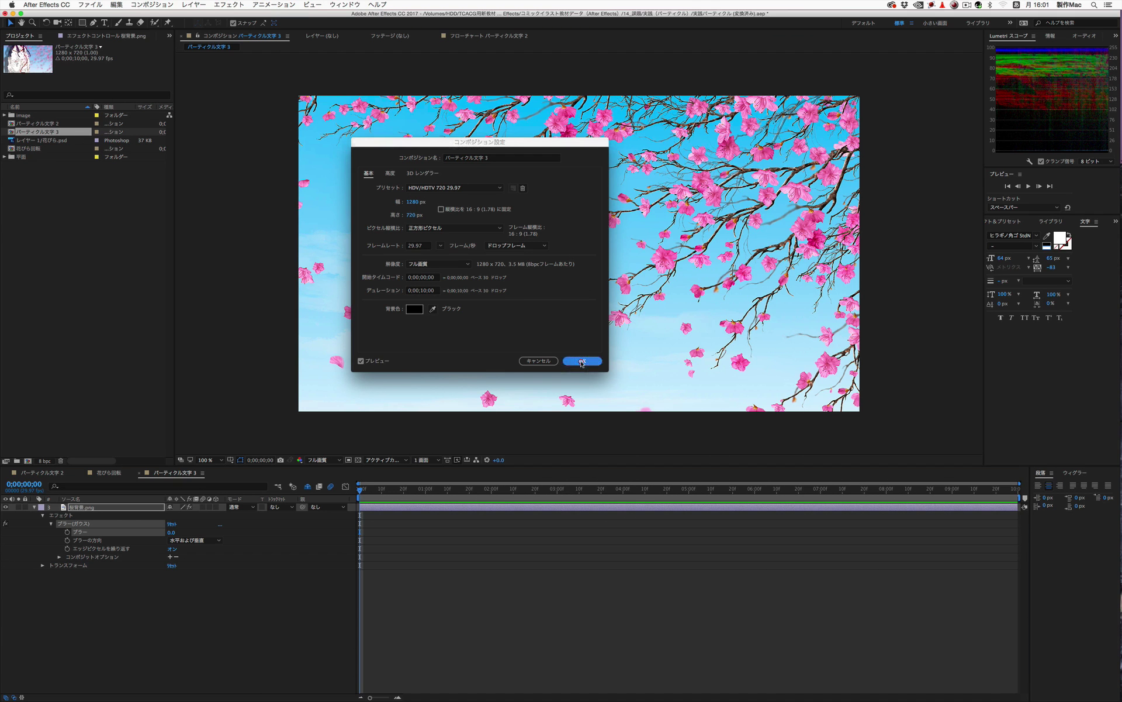
Step: Confirm the パーティクル文字 3 settings, then select 桜背景.png and its Gaussian Blur effect
left_click(582, 361)
left_click(76, 508)
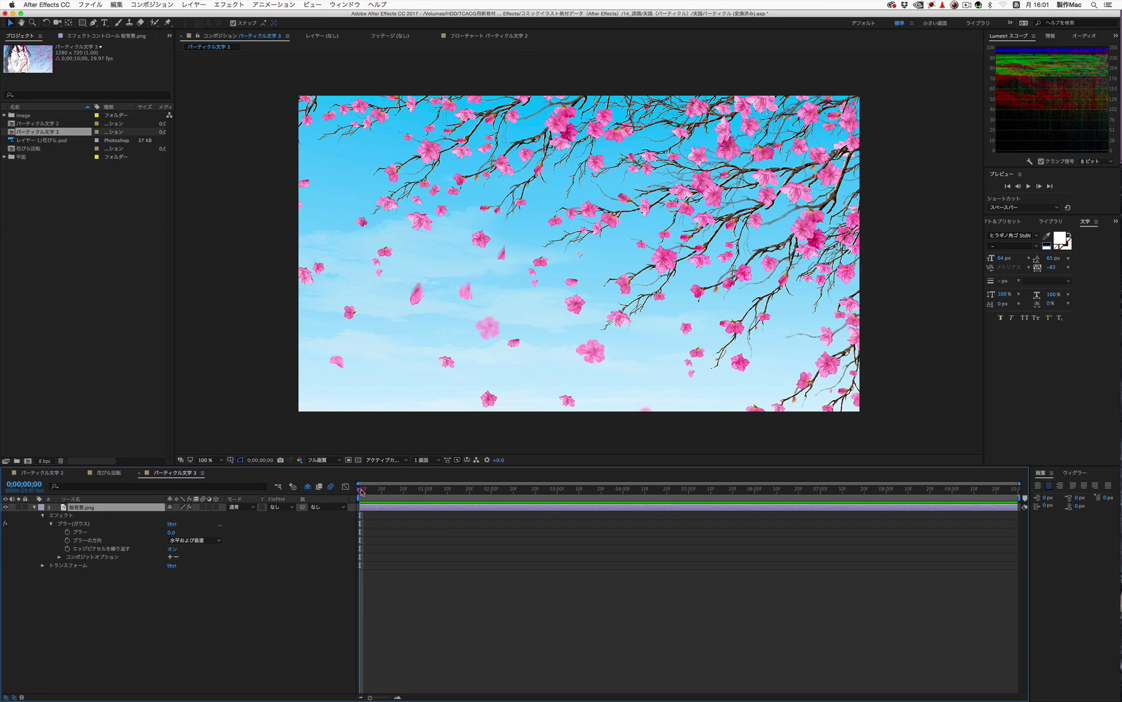
left_click_drag(360, 489, 351, 492)
left_click(80, 525)
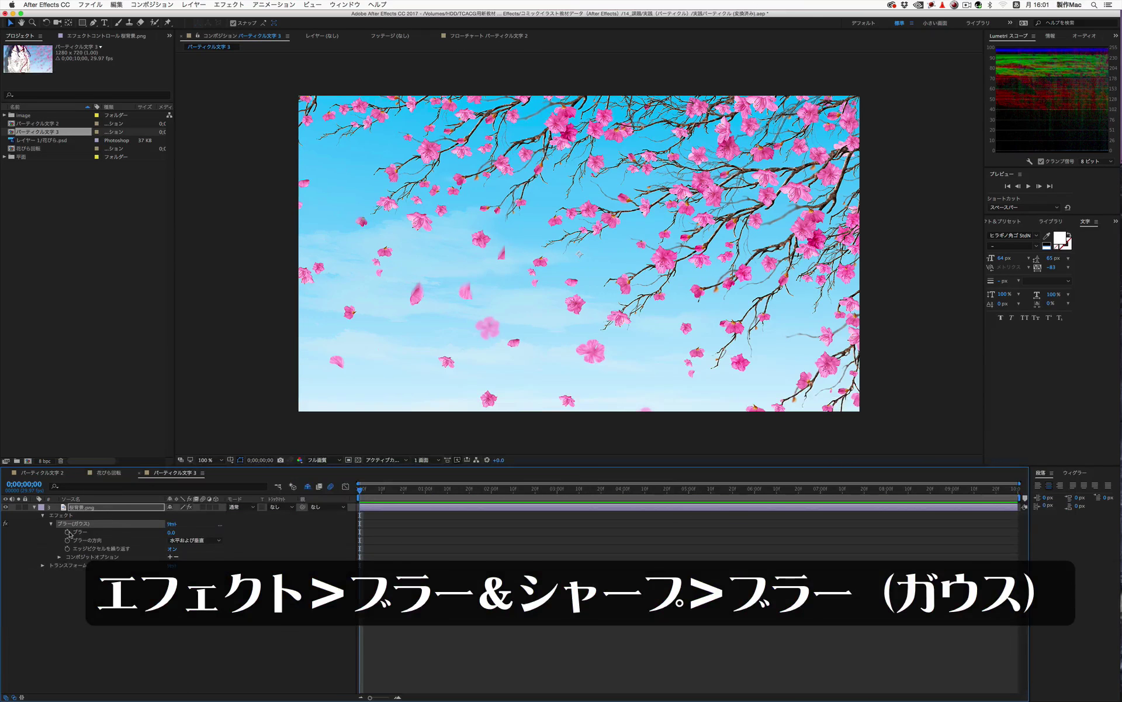
Step: Keyframe the background's Blurriness from 0 at the start to 21 at three seconds
left_click(68, 533)
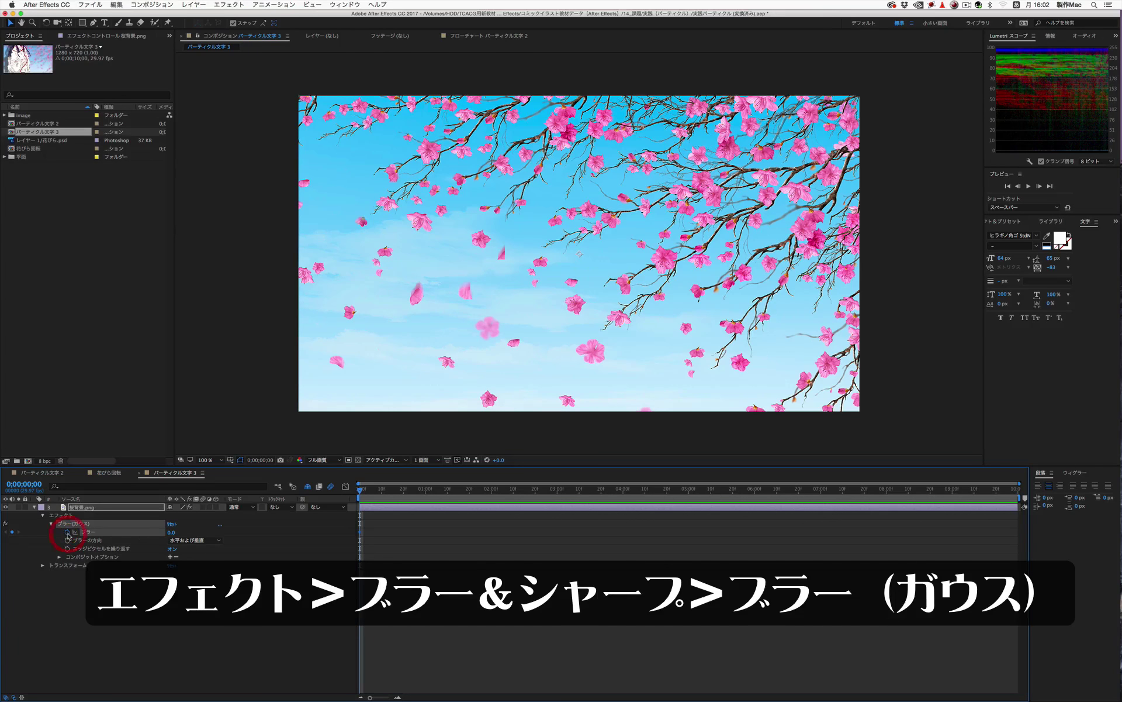
left_click_drag(430, 490, 556, 491)
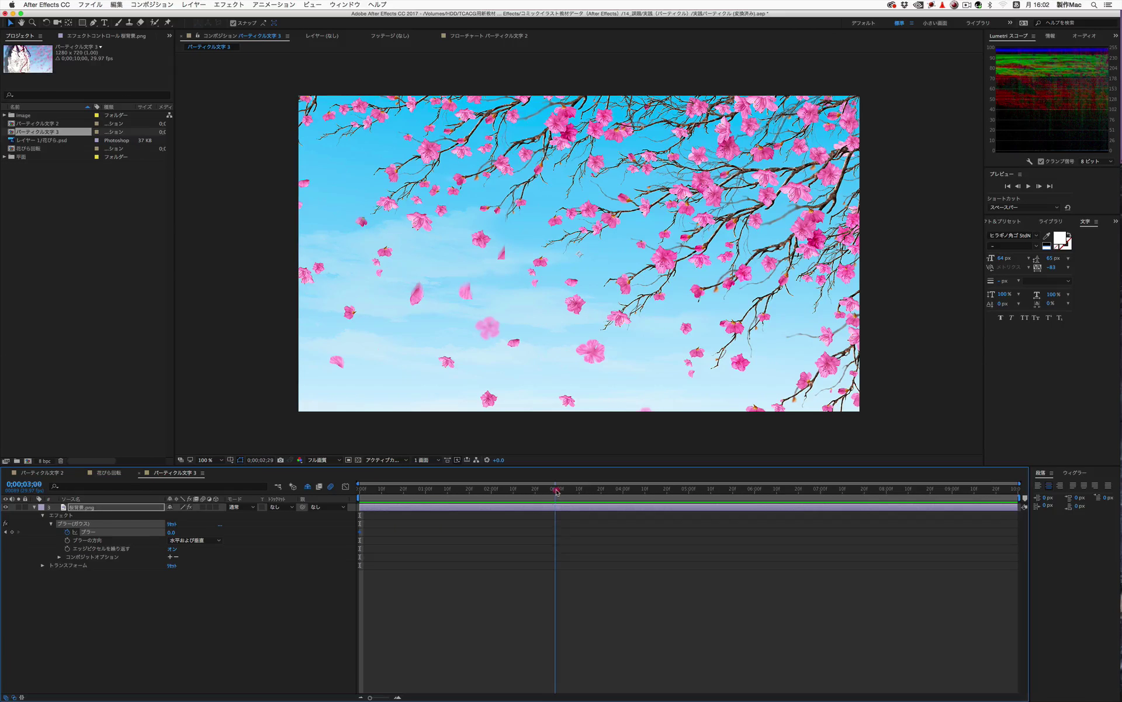
left_click_drag(172, 532, 250, 534)
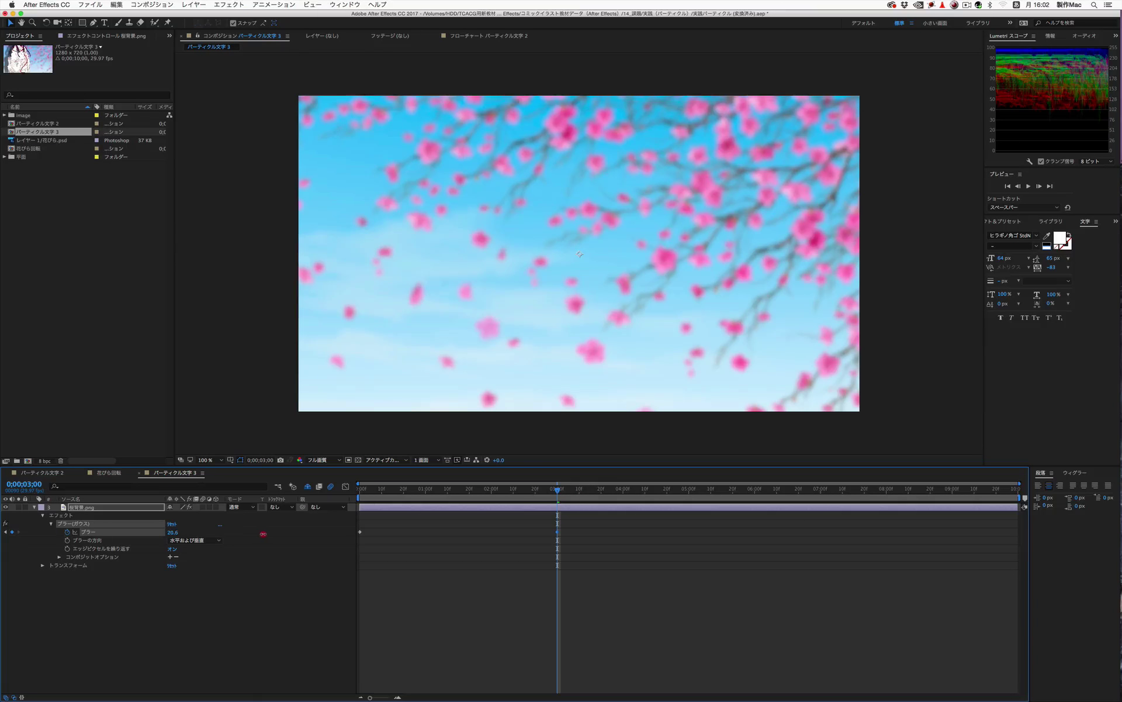
left_click(107, 36)
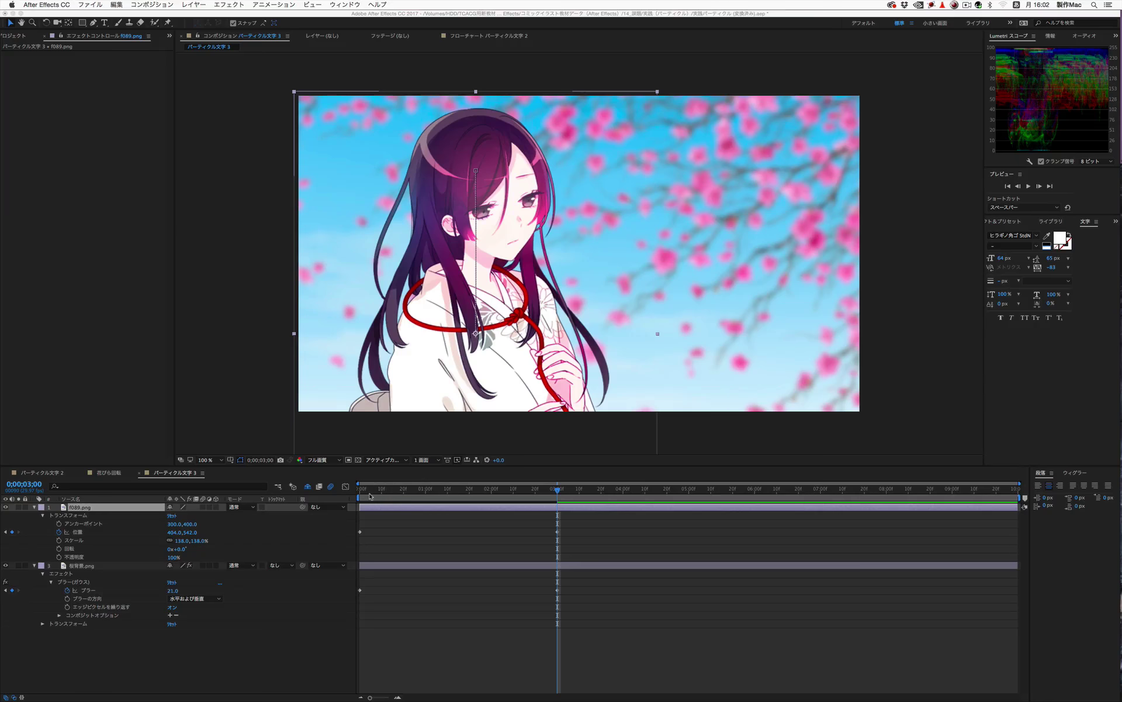
Step: Preview the blur and movement animation, checking the three-second mark
left_click(365, 496)
left_click_drag(371, 495, 353, 496)
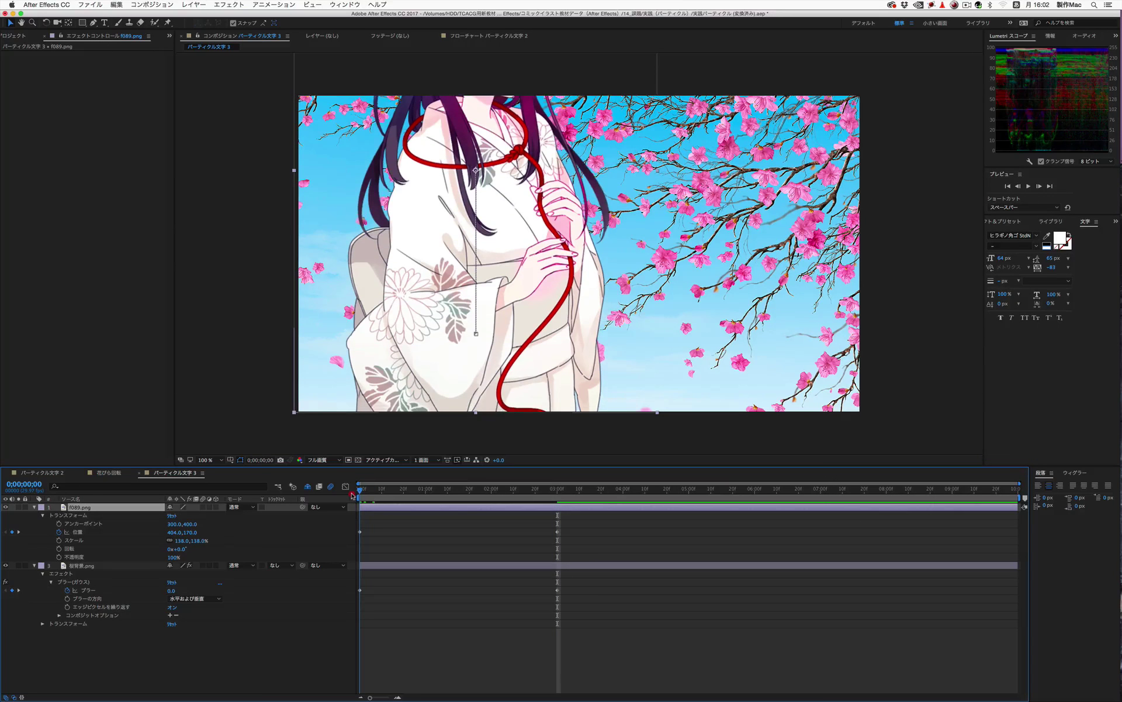
key("space")
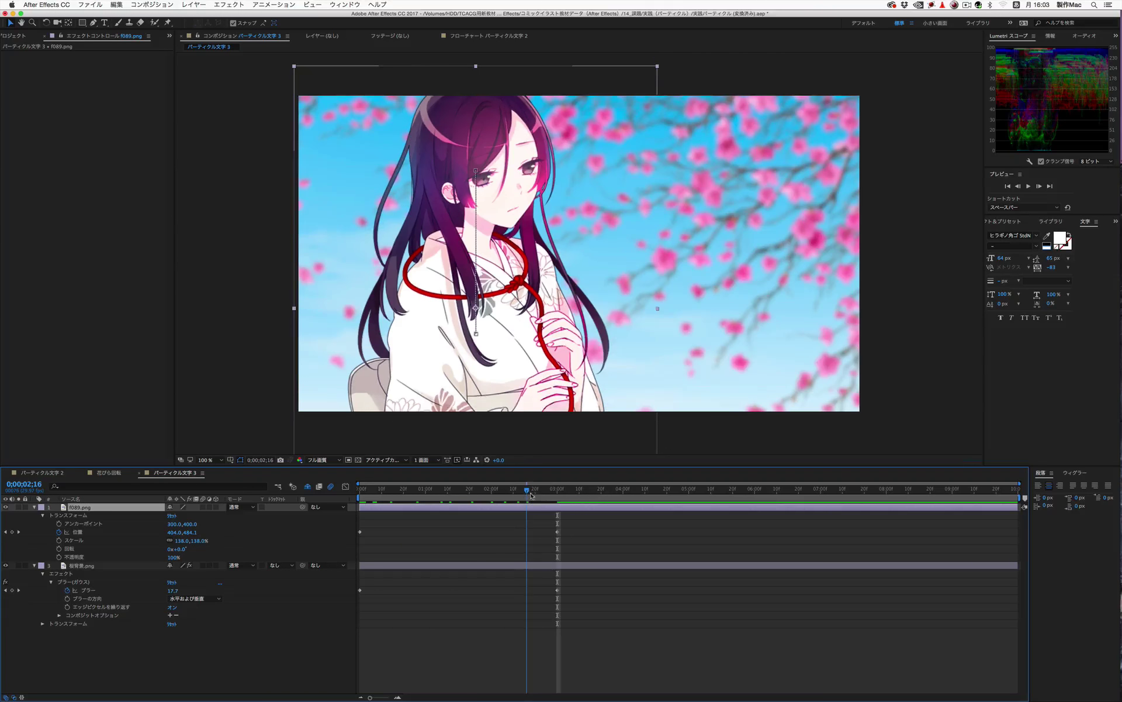
left_click(556, 496)
left_click_drag(556, 495, 557, 495)
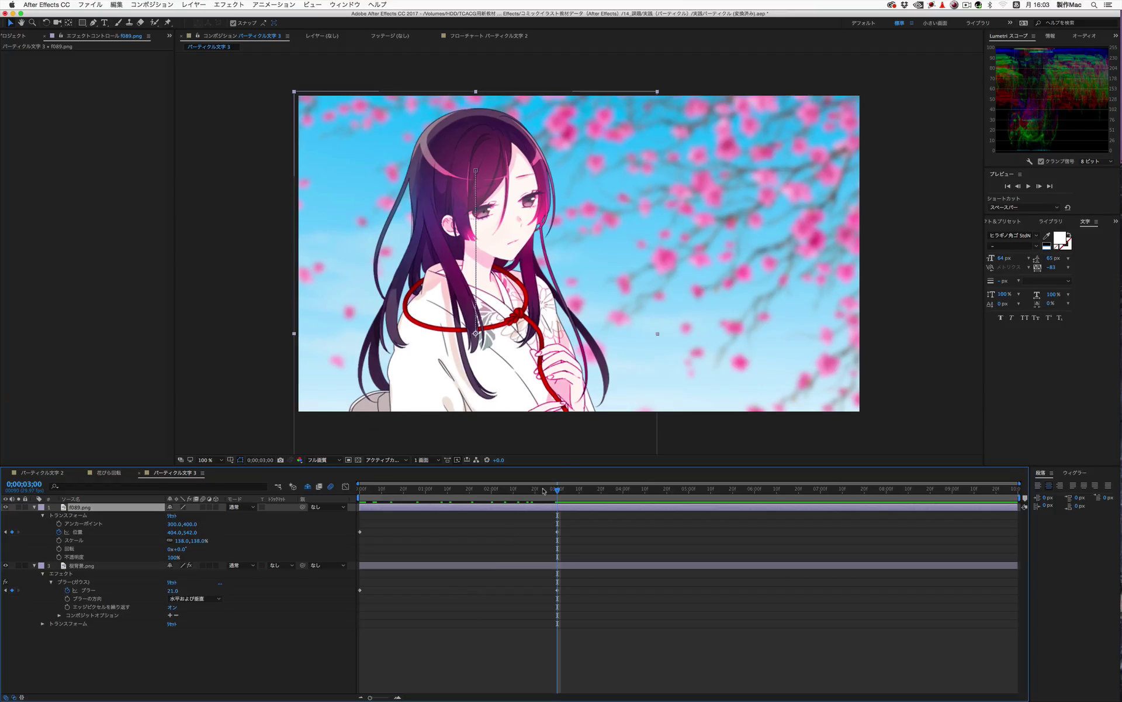
mouse_move(543, 491)
left_mouse_down()
mouse_move(358, 493)
mouse_move(521, 494)
left_mouse_up()
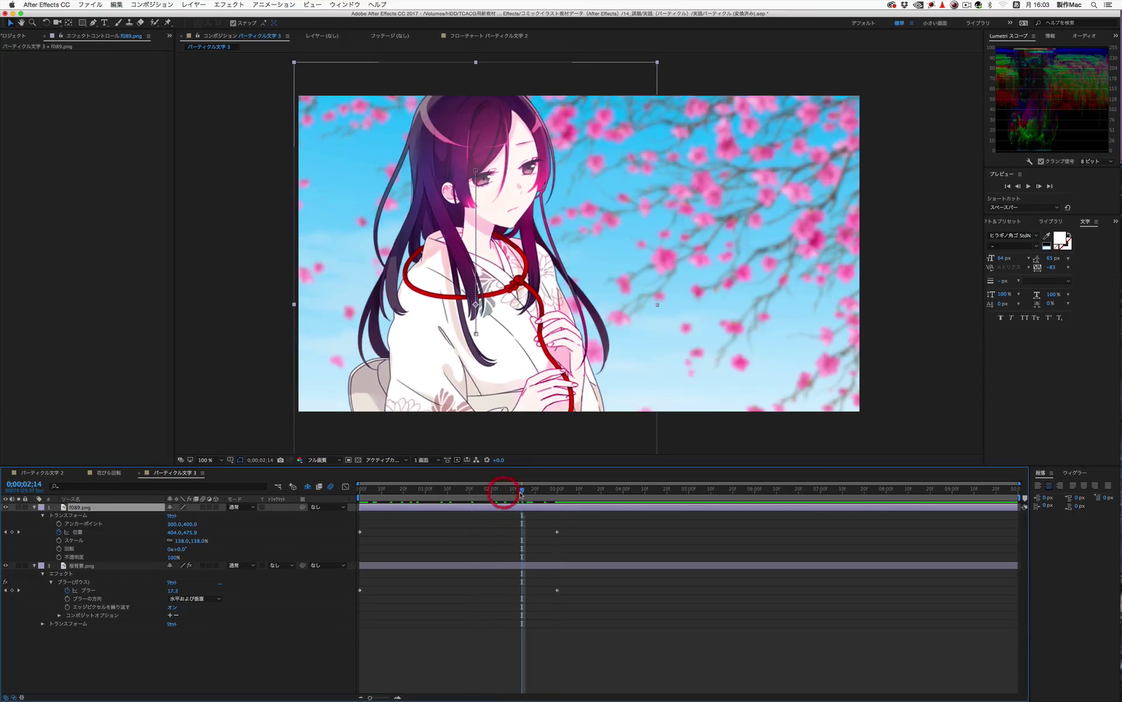
Step: Apply Easy Ease to the girl's Position keyframes in the Graph Editor and recheck the motion
left_click(77, 532)
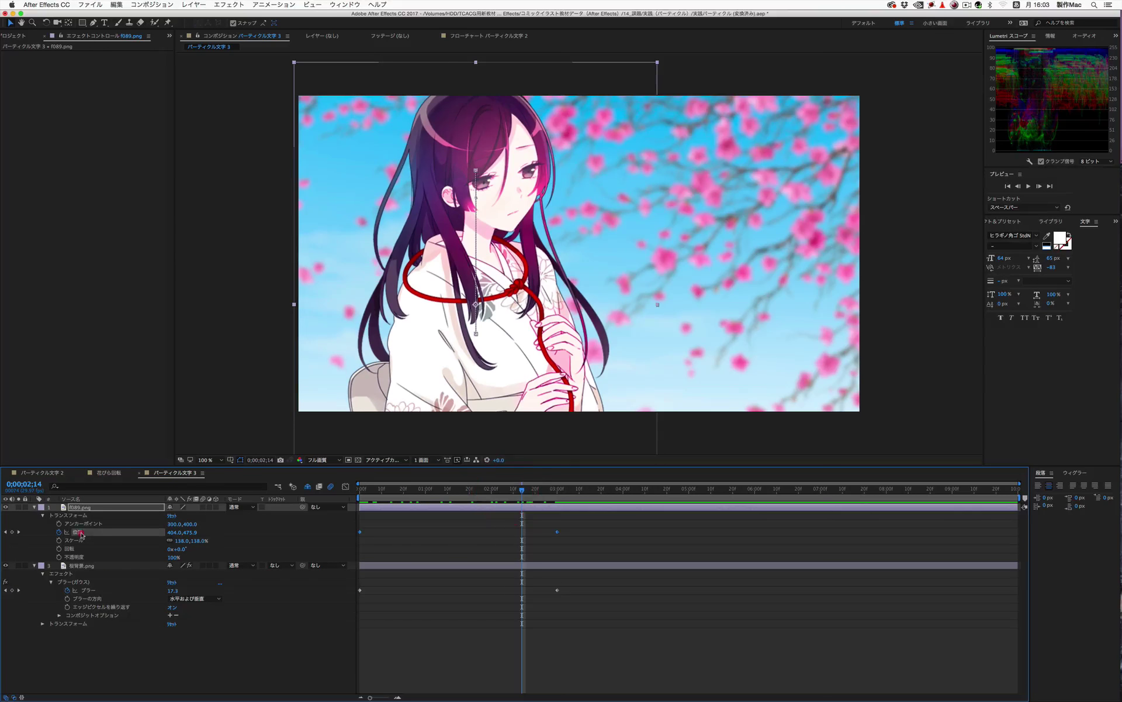
left_click(346, 486)
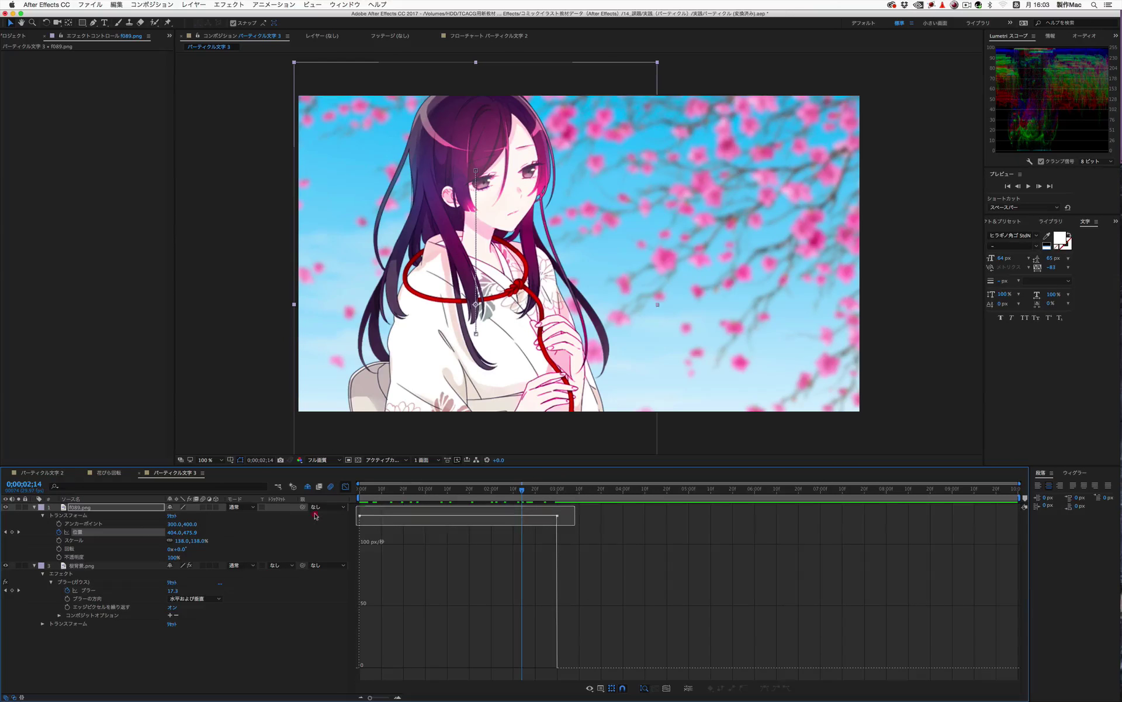
left_click_drag(316, 516, 316, 517)
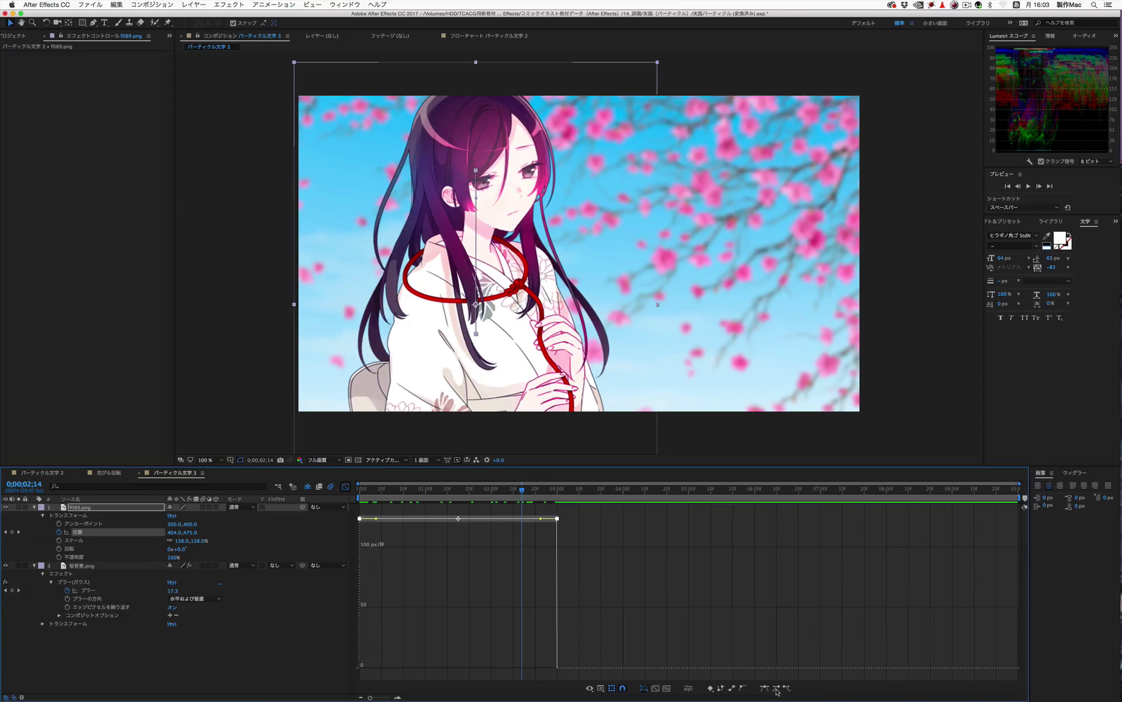
left_click(777, 690)
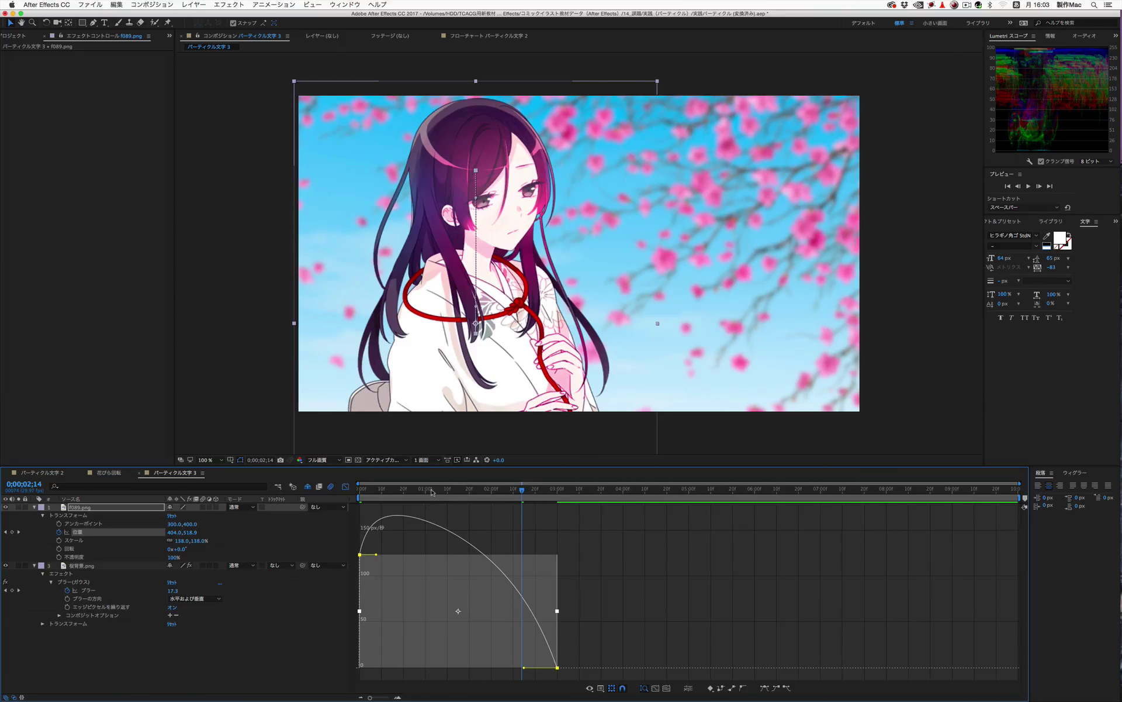
left_click(483, 493)
left_click_drag(552, 494, 561, 489)
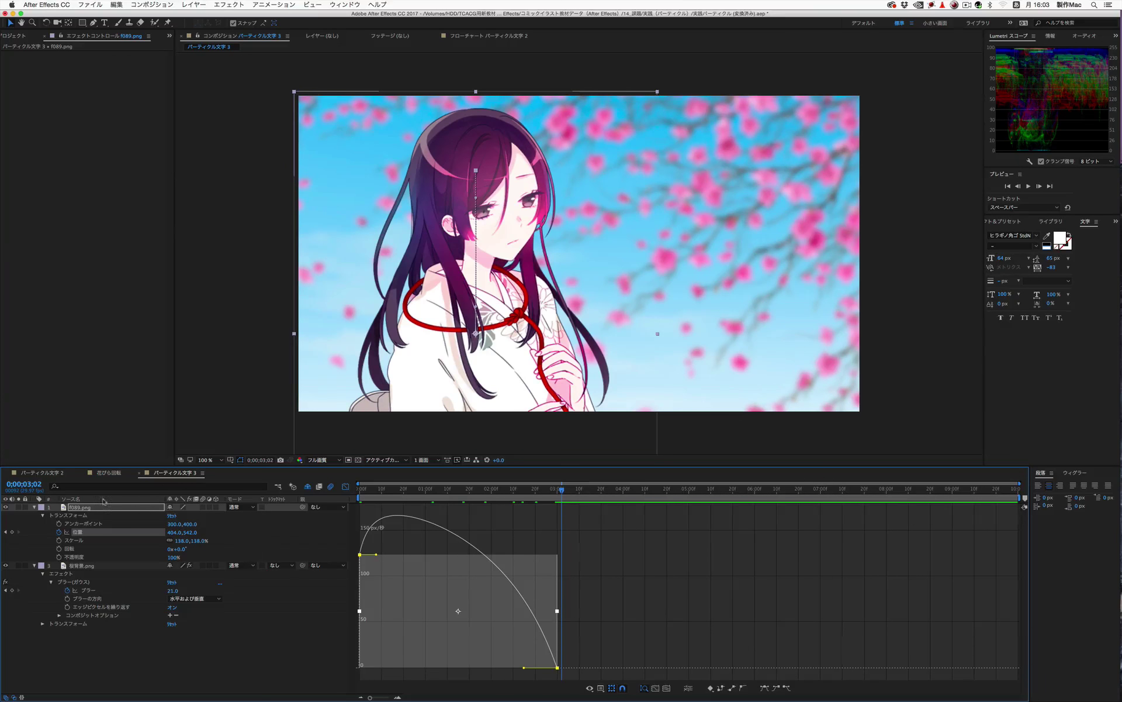
left_click(82, 508)
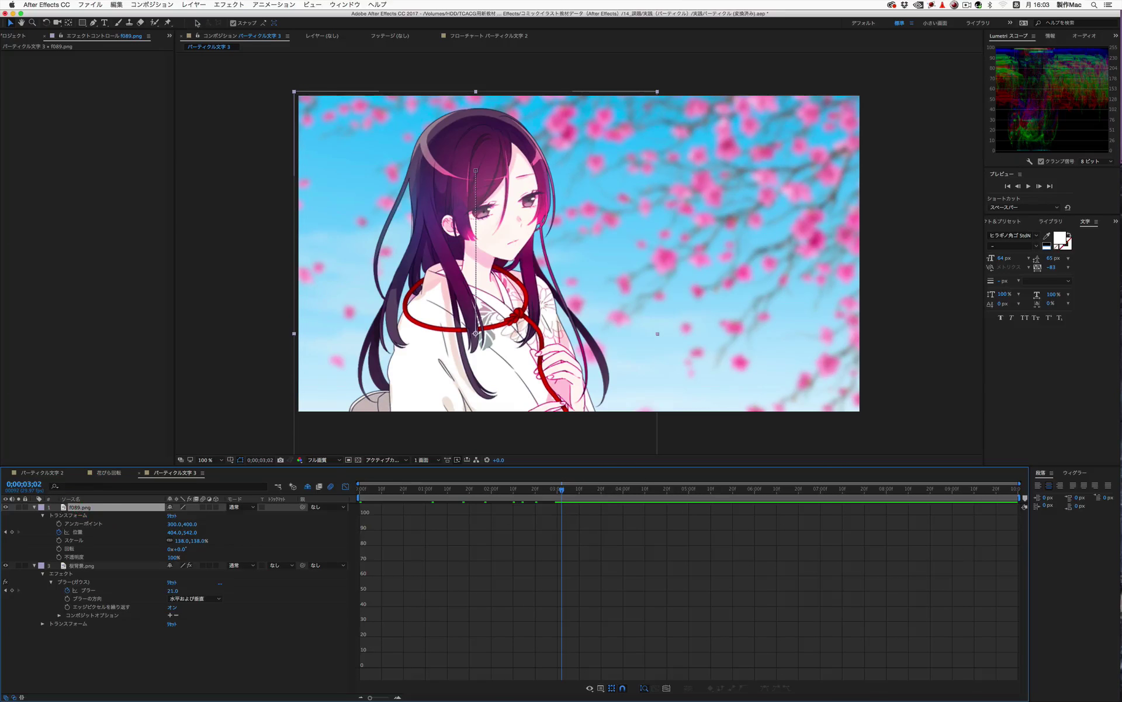
Step: Add a Drop Shadow to the girl with its direction turned to 249°
left_click(229, 4)
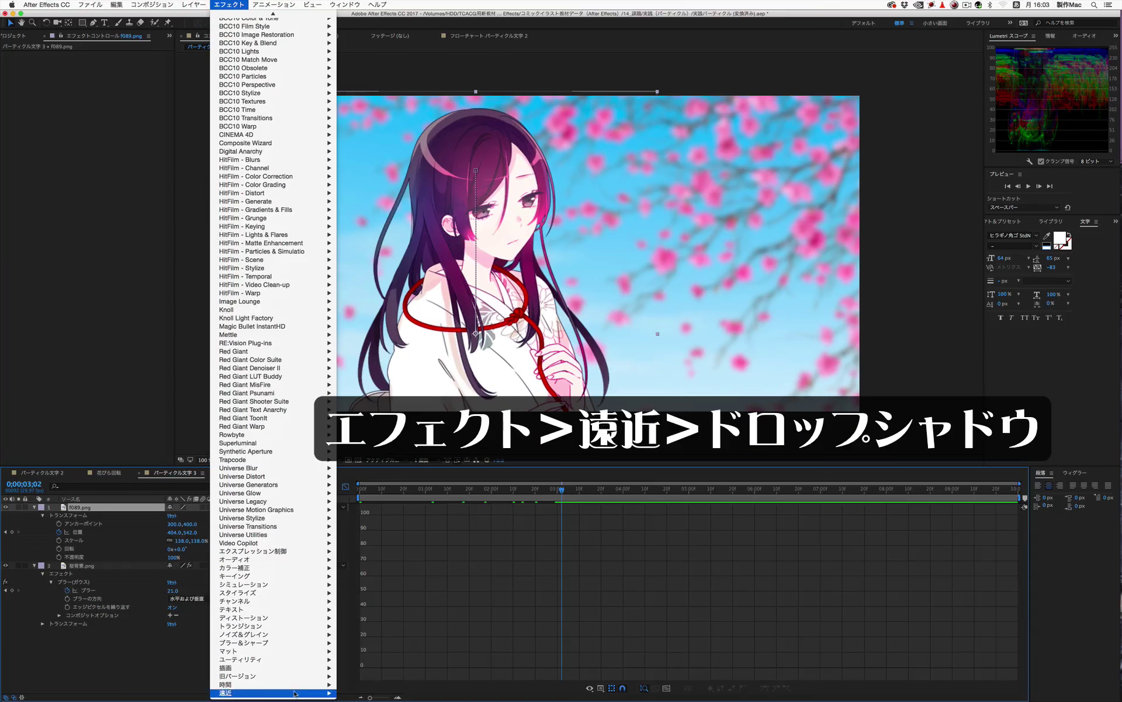
mouse_move(303, 694)
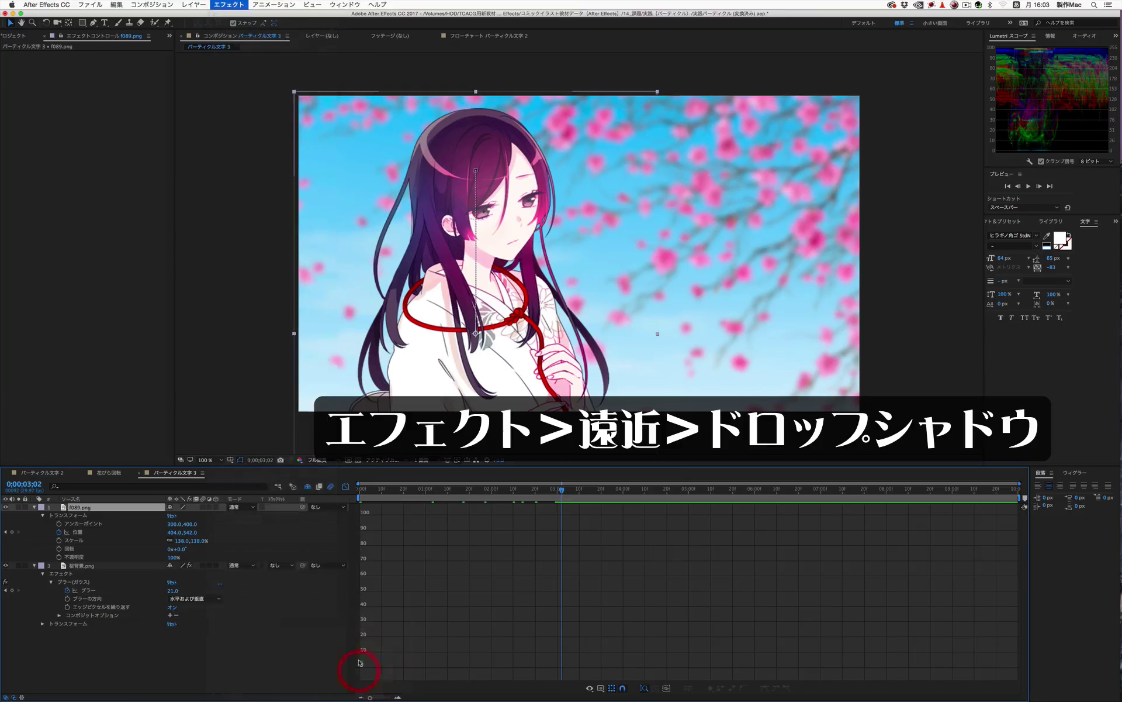
left_click(358, 667)
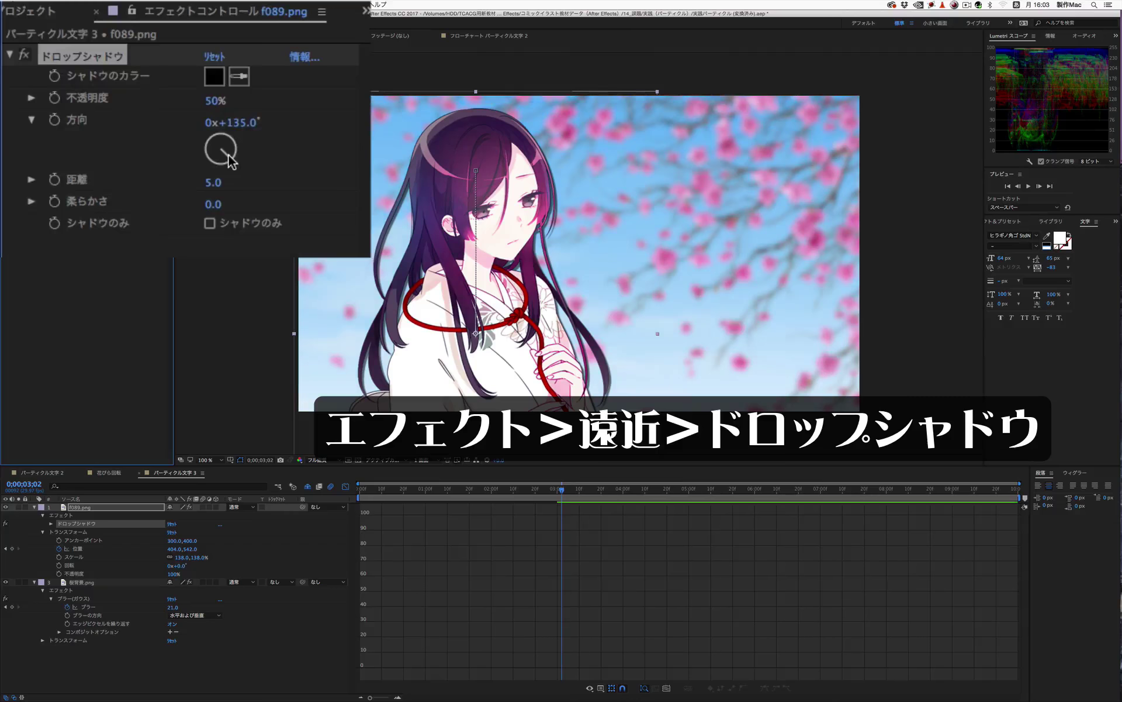
mouse_move(229, 155)
left_mouse_down()
mouse_move(204, 154)
mouse_move(251, 181)
mouse_move(241, 207)
mouse_move(252, 207)
left_mouse_up()
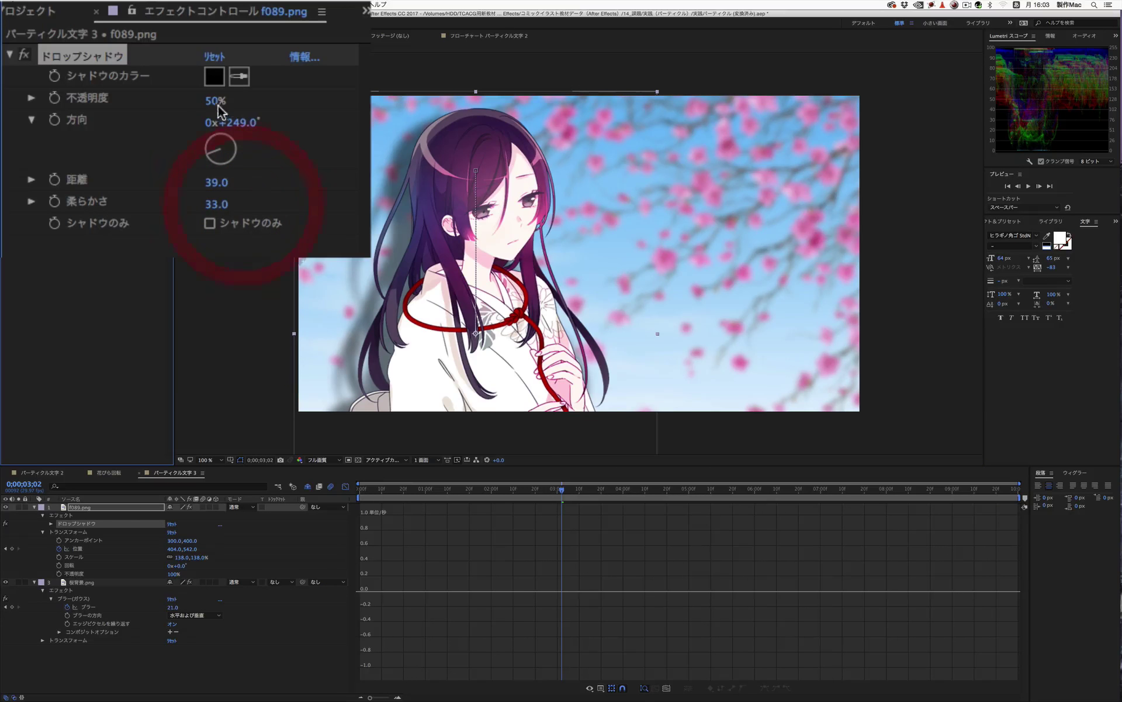
mouse_move(217, 102)
left_mouse_down()
mouse_move(240, 105)
mouse_move(227, 105)
left_mouse_up()
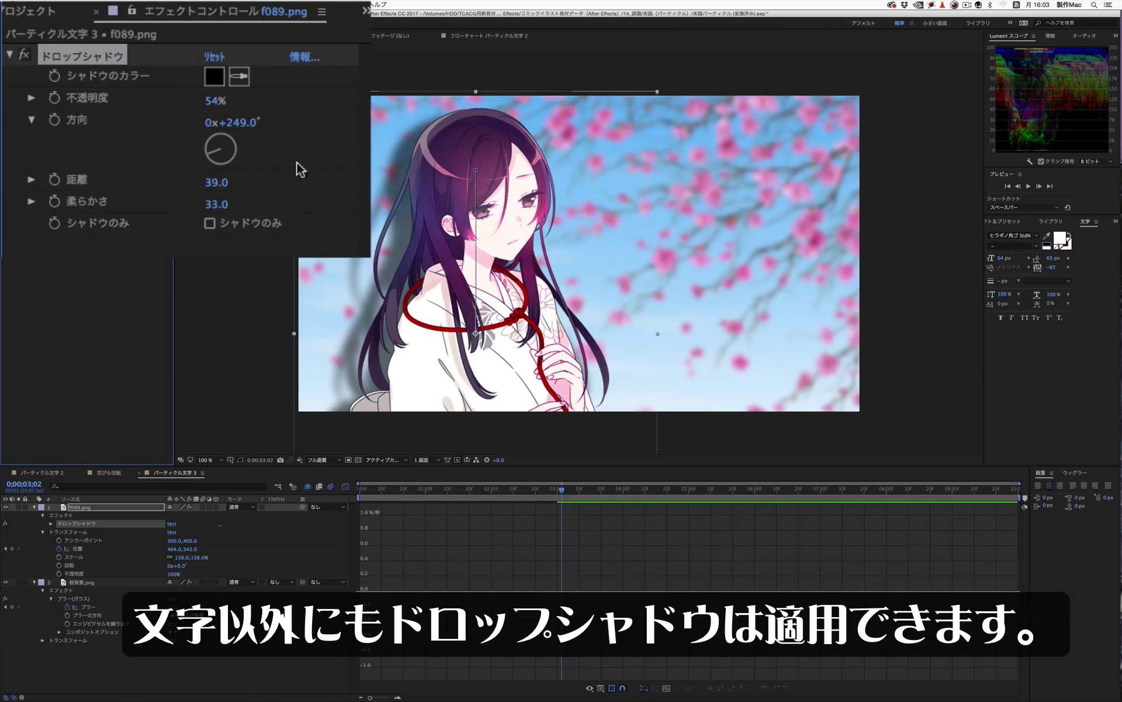
Step: Set the drop shadow colour to white FFFFFF and its opacity to 78%
left_click(214, 76)
type("FFFFFF")
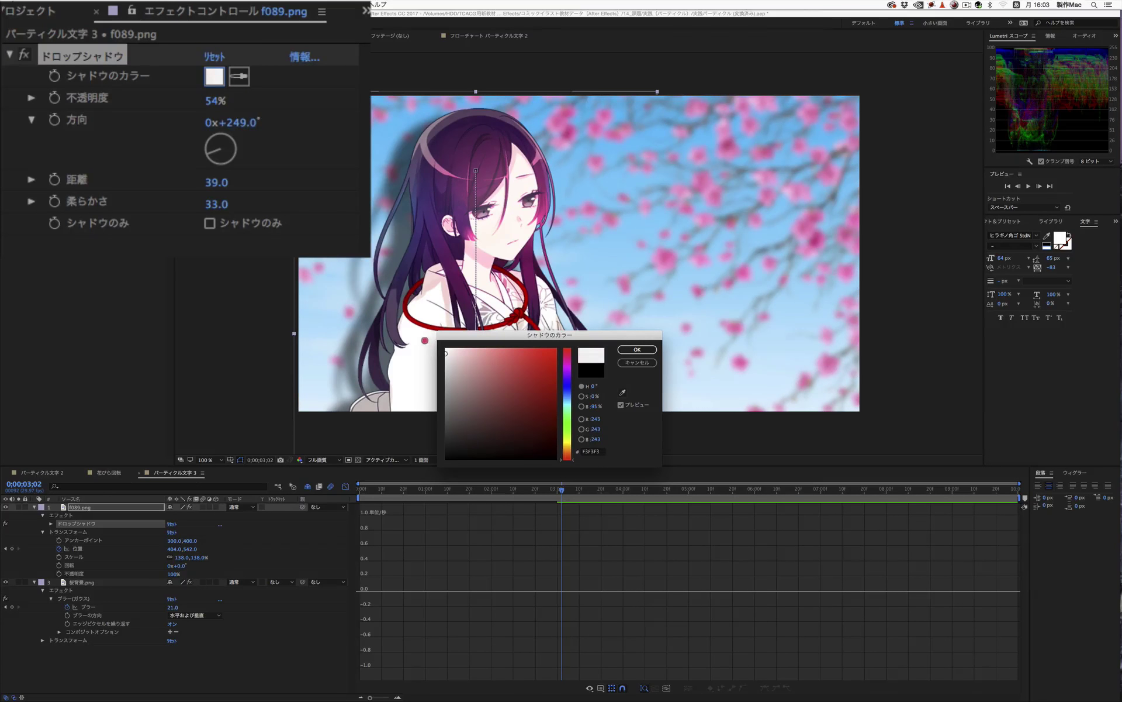
left_click(421, 338)
left_click(638, 349)
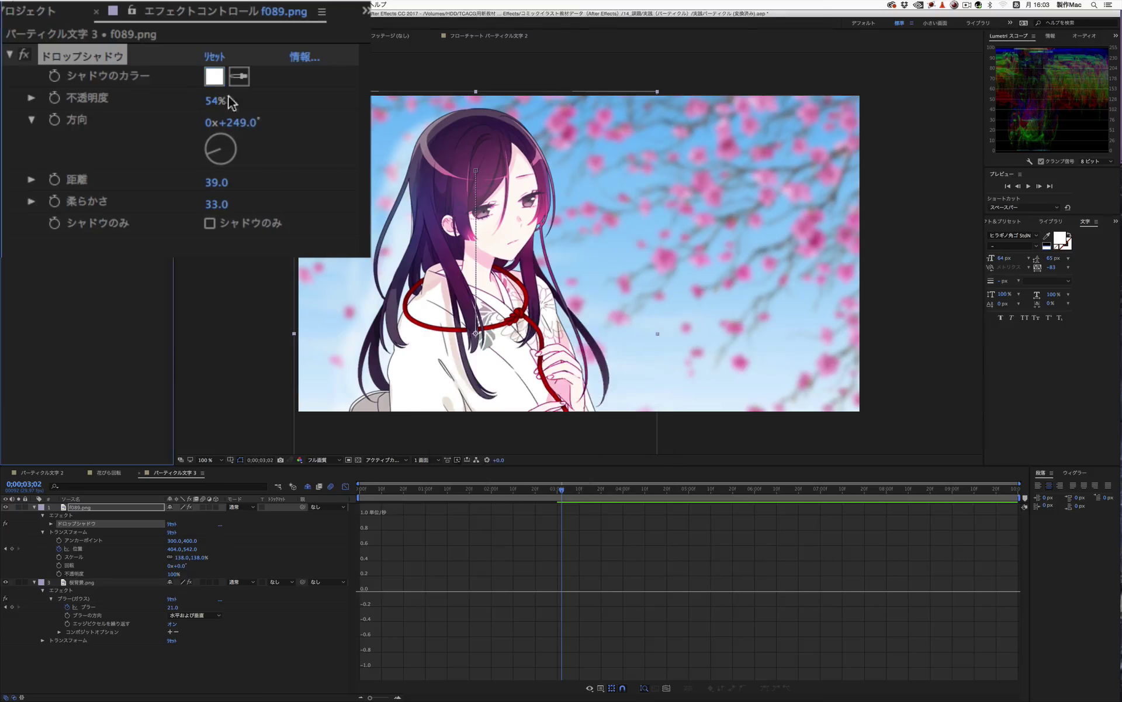
left_click(250, 104)
left_click(215, 100)
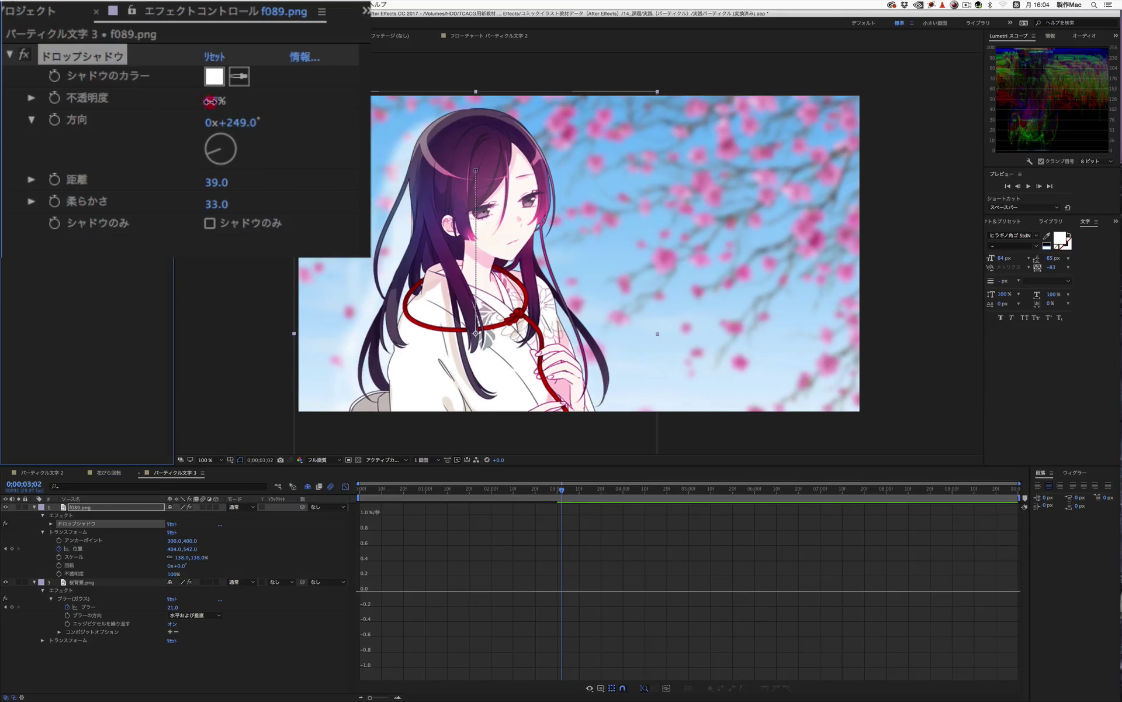
type("95")
left_click(175, 104)
left_click(216, 101)
type("78")
left_click(187, 75)
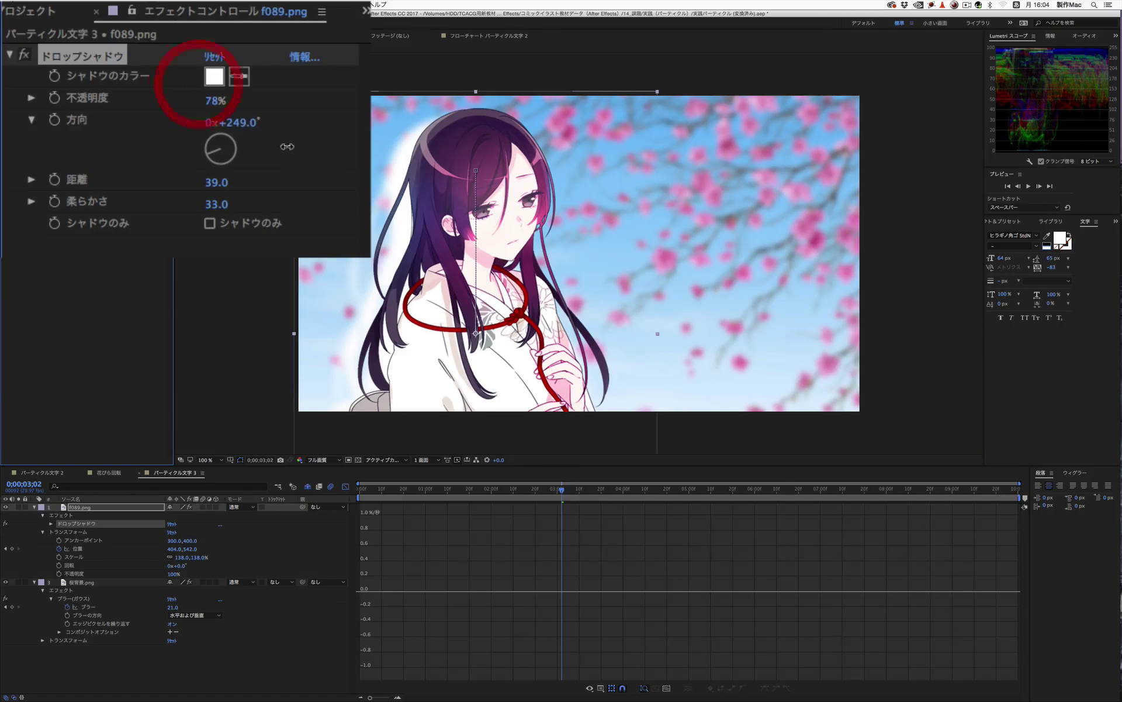
Step: Set shadow distance 39 and softness 0, then undo back to the soft black shadow
left_click(211, 183)
type("39")
left_click(285, 193)
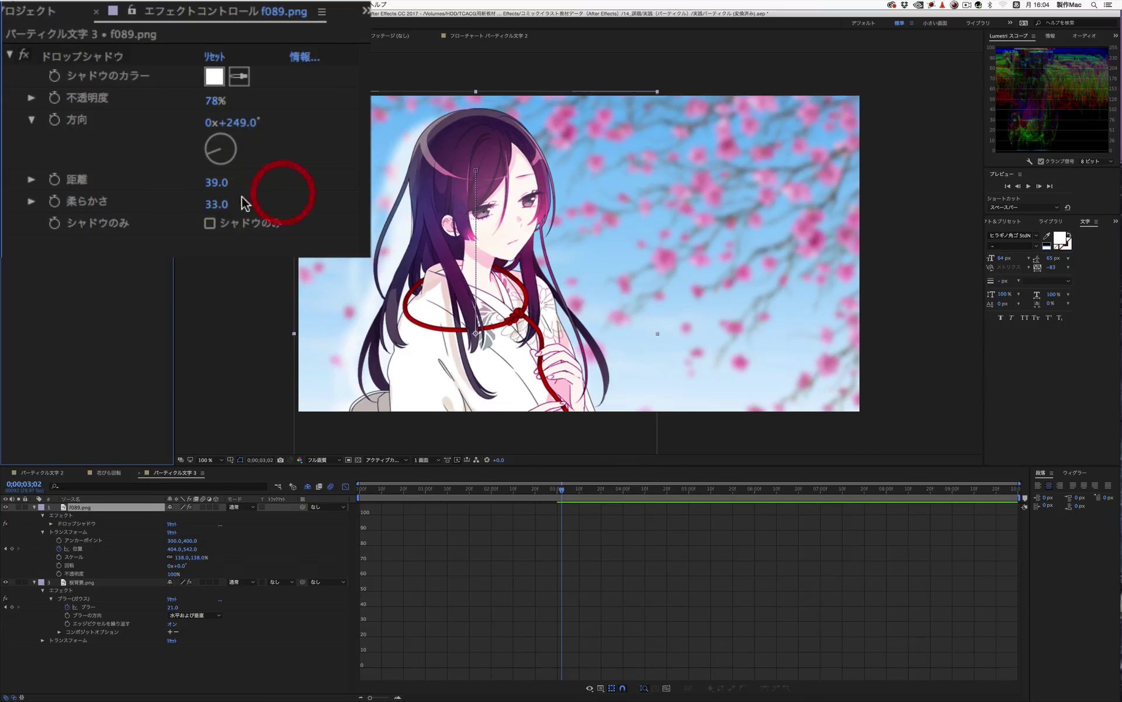
left_click(217, 204)
type("92")
left_click(288, 203)
left_click_drag(289, 203, 30, 210)
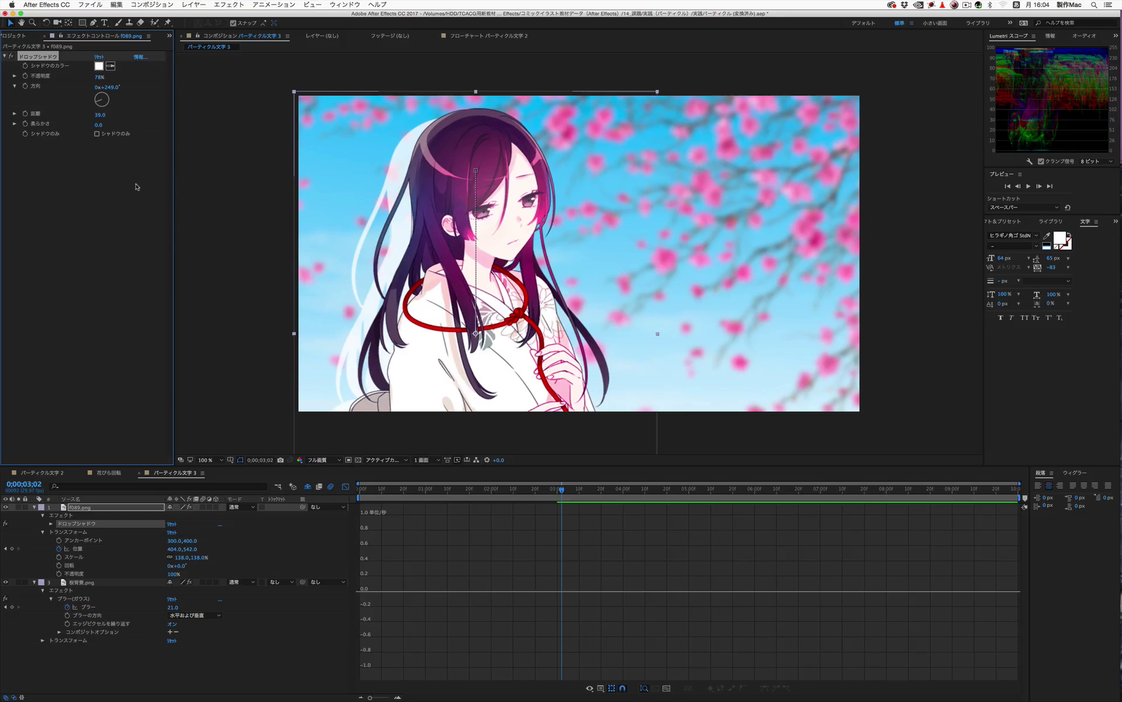
key("ctrl+z")
key("ctrl+z")
key("ctrl+z")
Step: Paste the vertical text 私が籠の鳥であることには変わらなかった at the image's upper right
left_click_drag(509, 488, 555, 496)
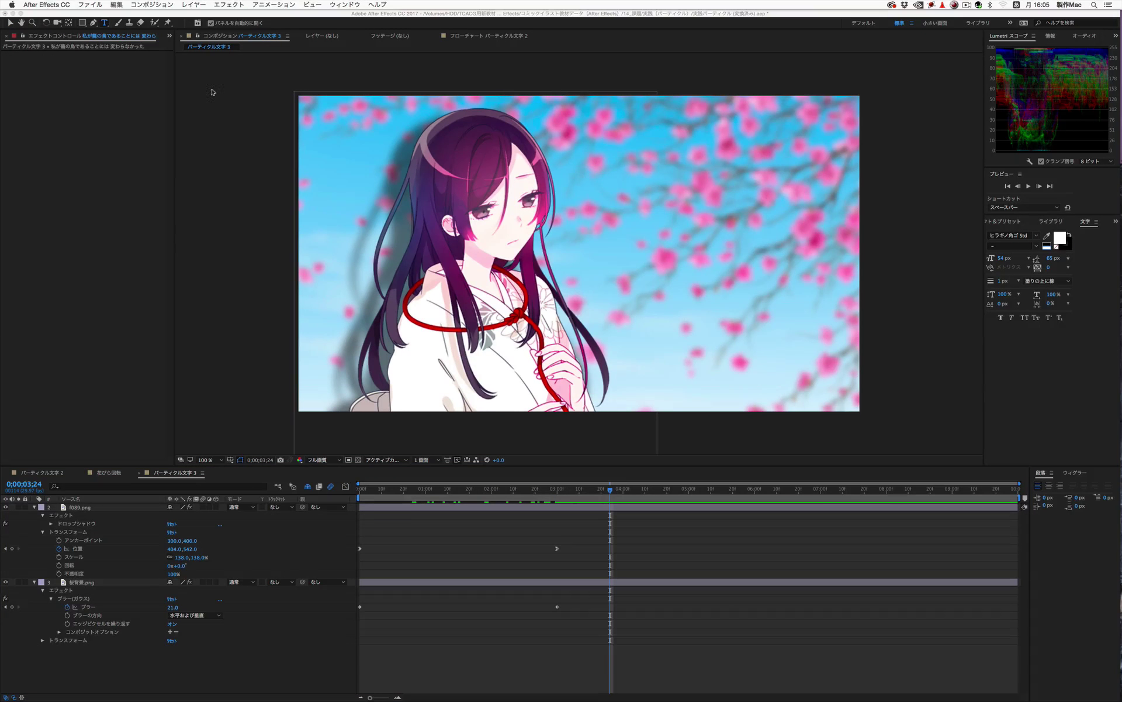
left_click(106, 24)
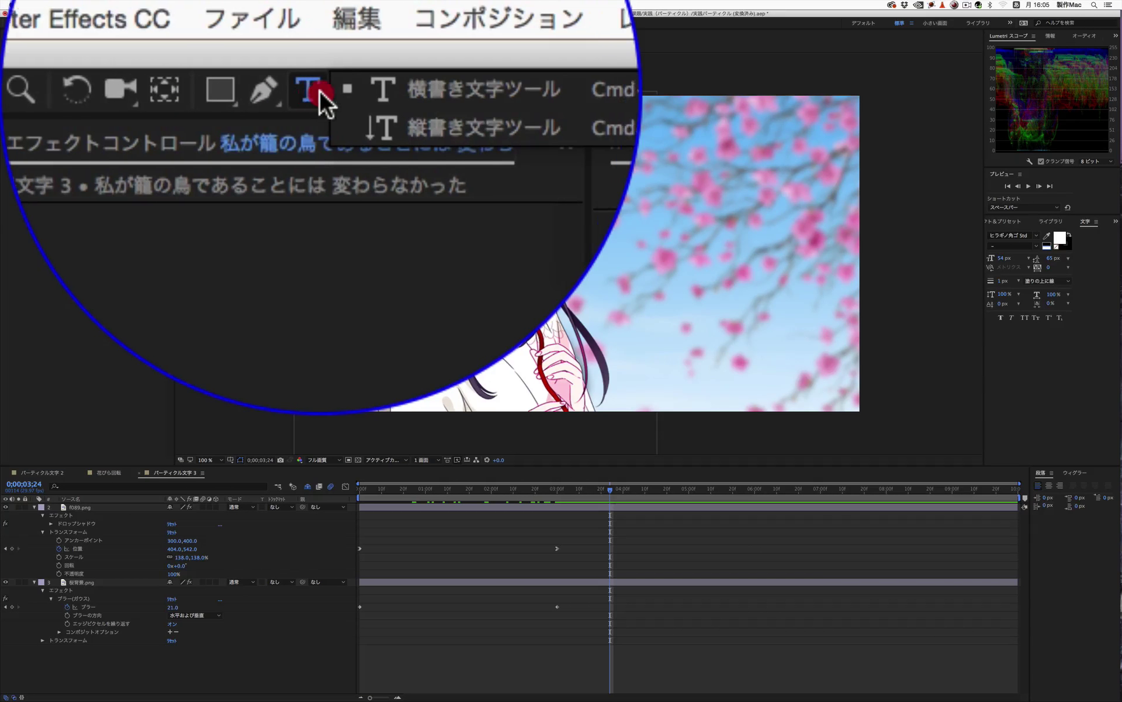
left_click_drag(319, 89, 319, 130)
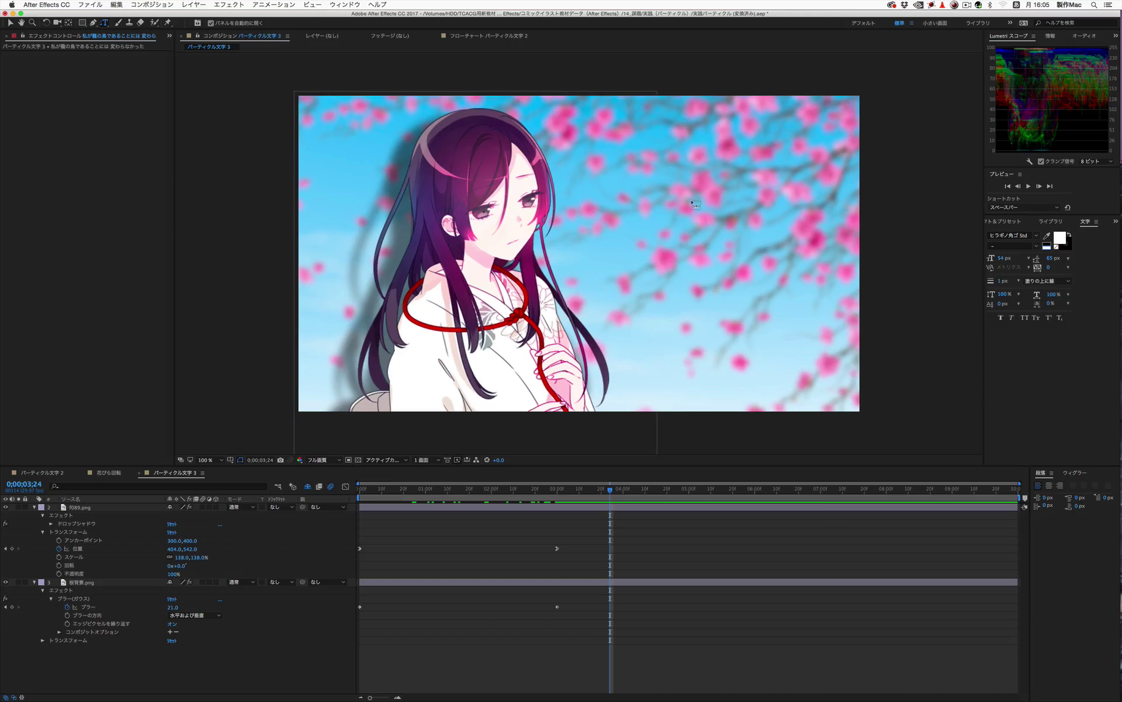
left_click(713, 154)
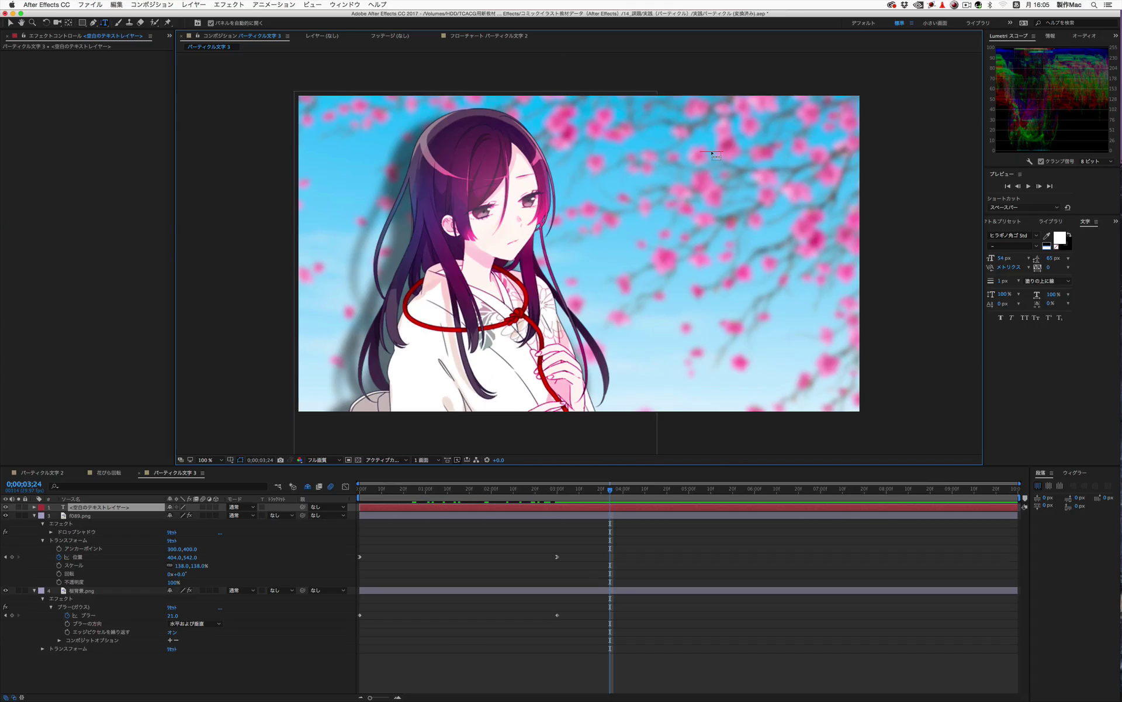
type("私が籠の鳥であることには 変わらなかった")
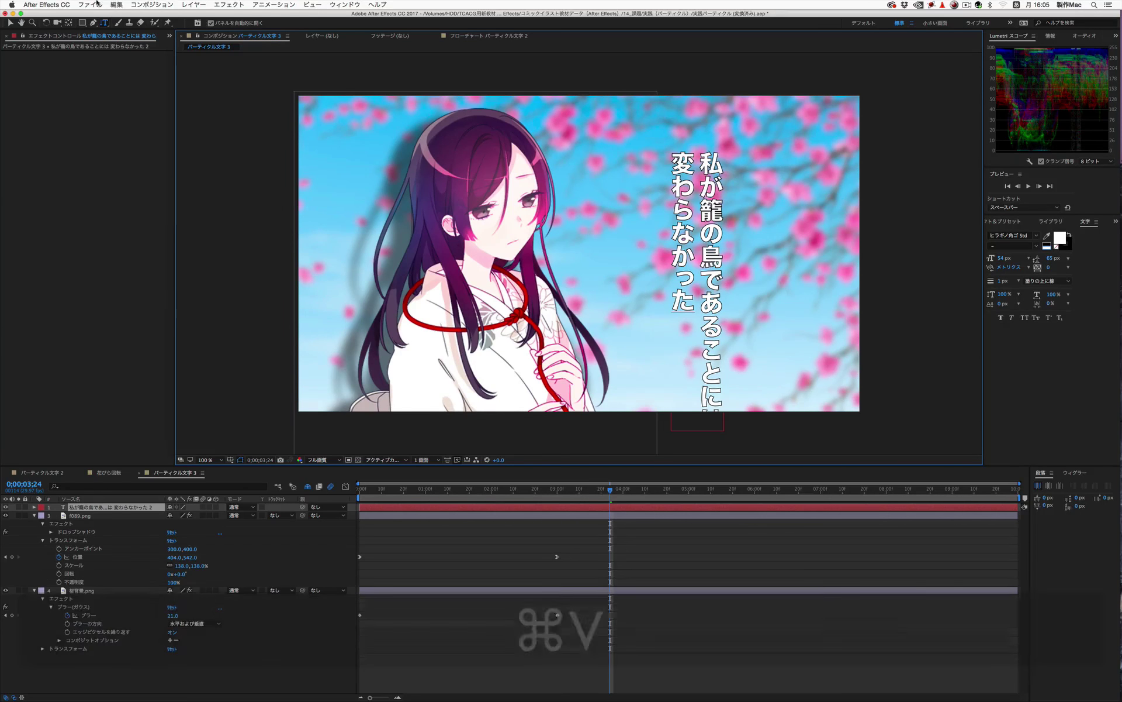
left_click(9, 23)
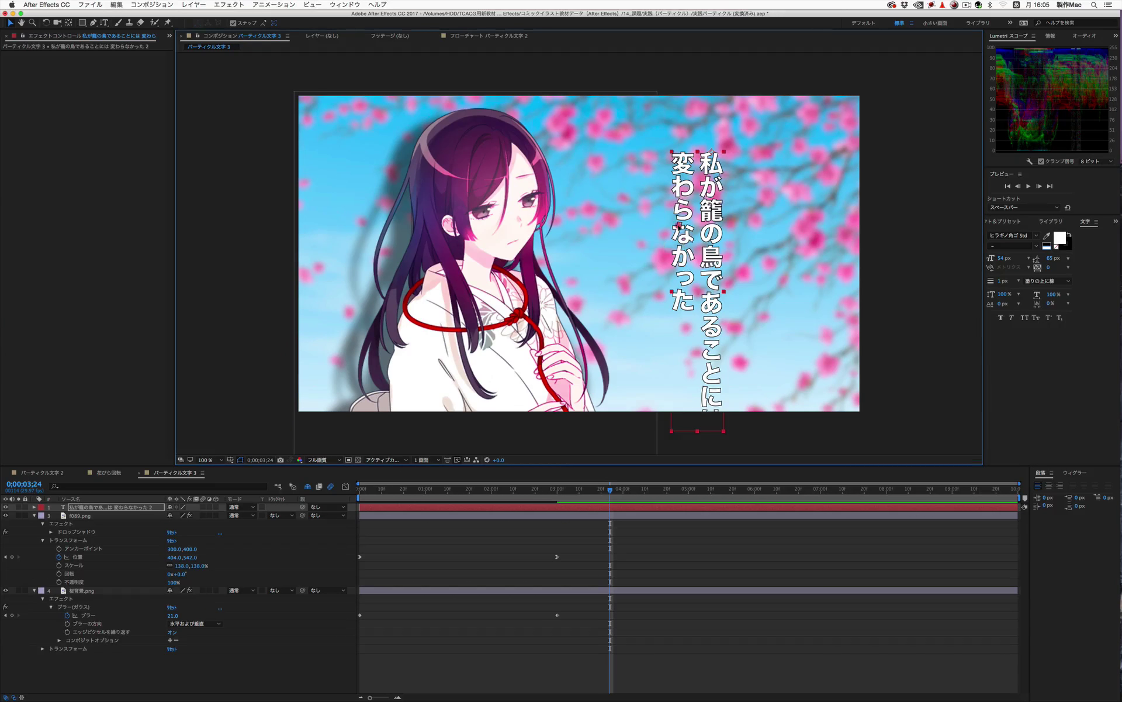
left_click_drag(678, 225, 678, 195)
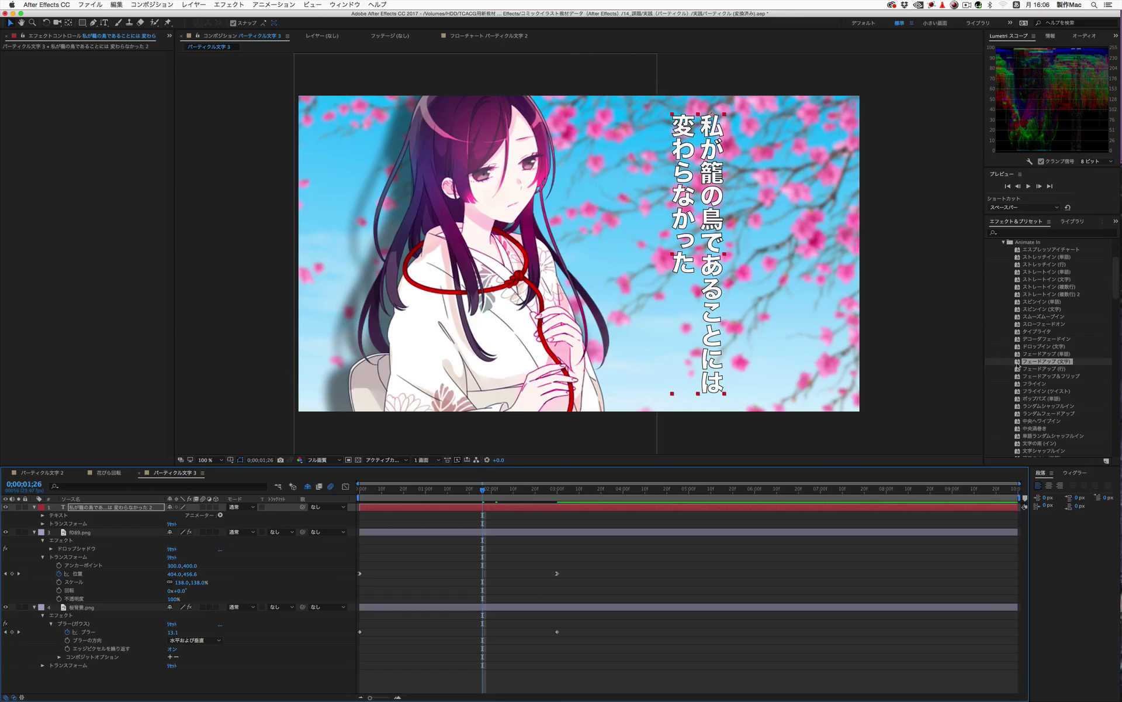
Step: Play the animation preview from near the start, then scrub back to about 2;08
left_click(392, 490)
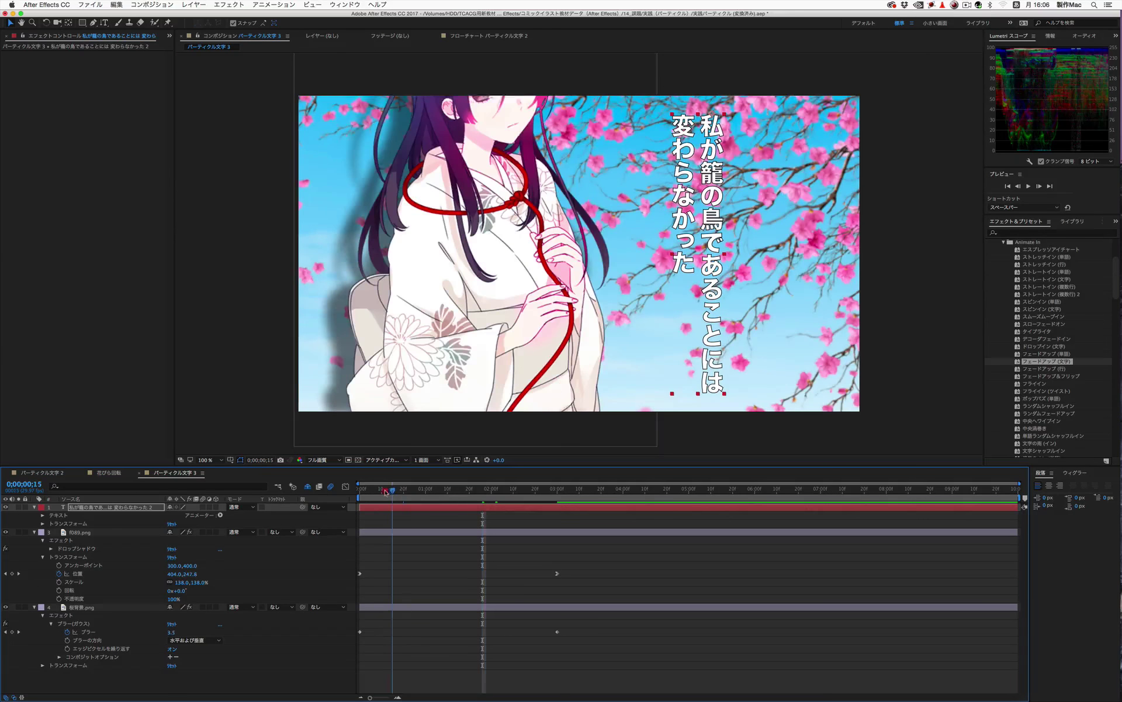
key("space")
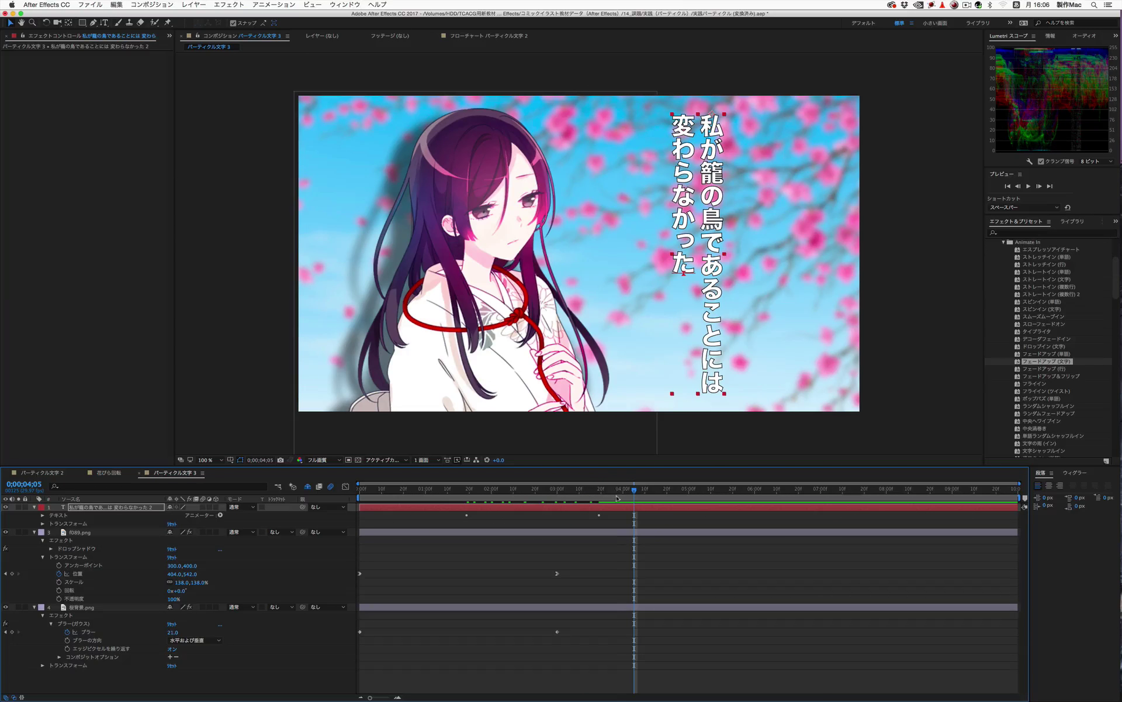
mouse_move(600, 493)
left_mouse_down()
mouse_move(507, 493)
mouse_move(631, 493)
left_mouse_up()
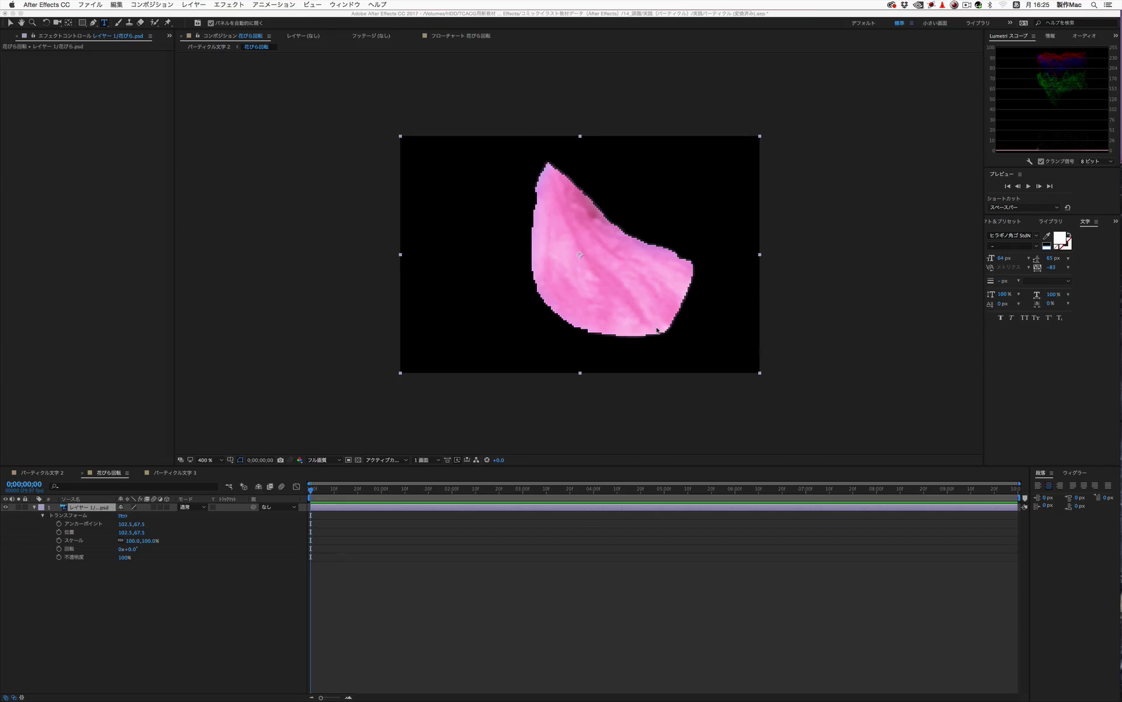
left_click(151, 4)
left_click(151, 28)
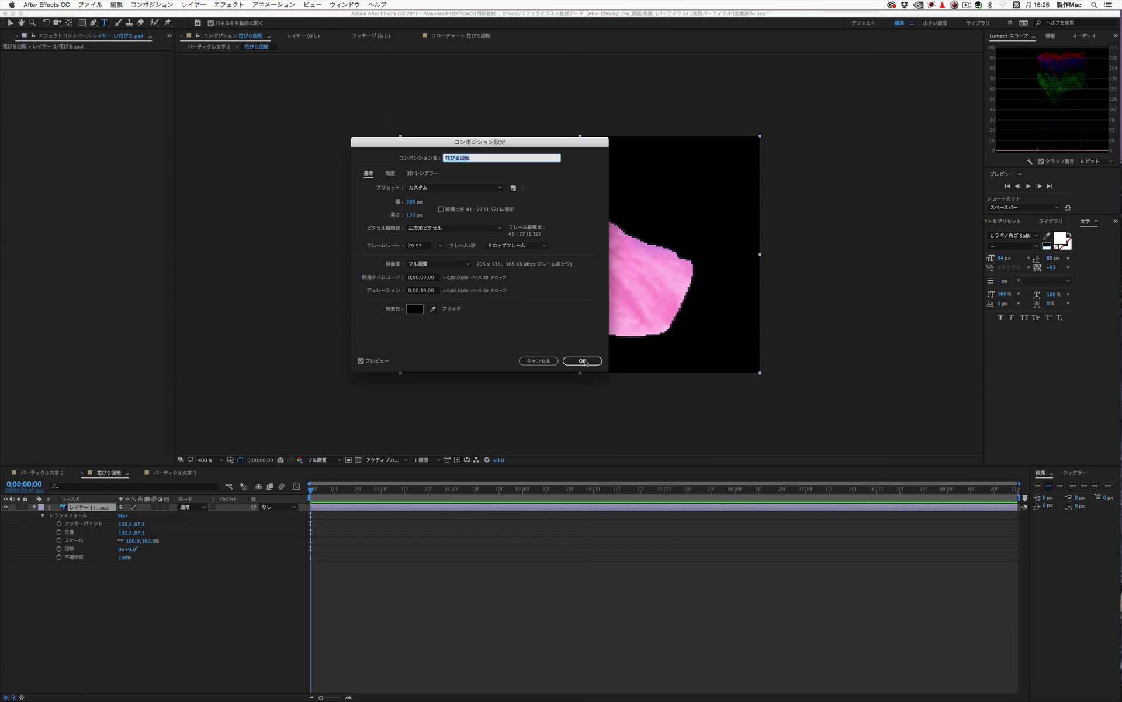
left_click(587, 362)
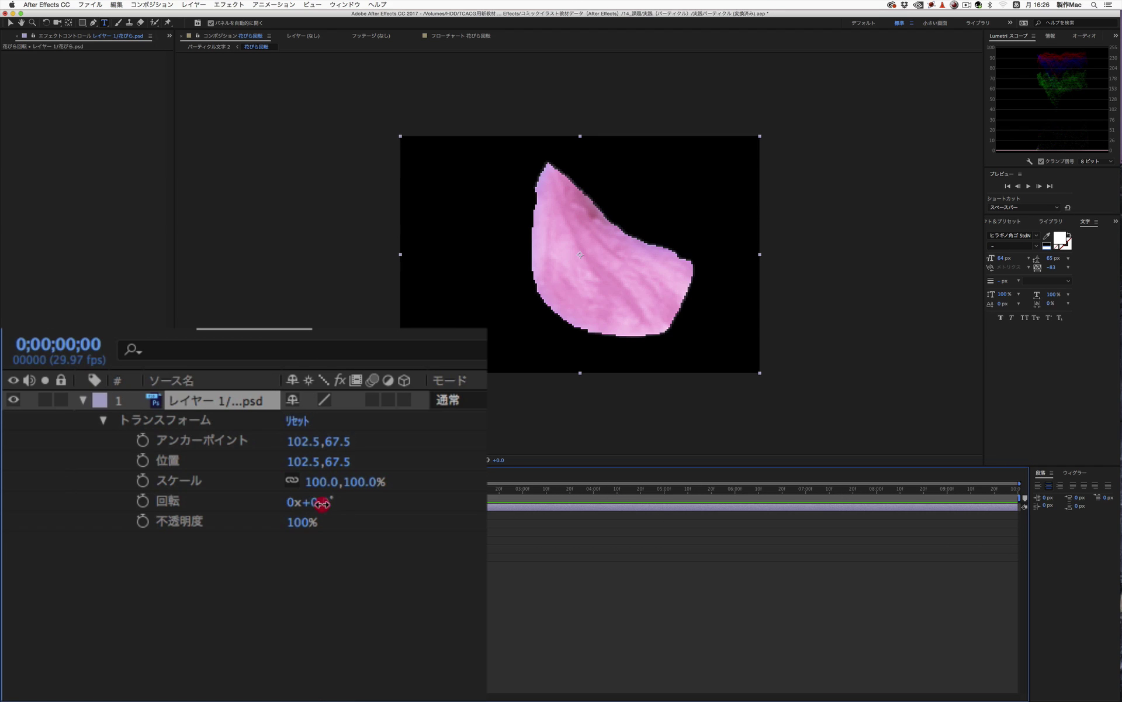
Step: Test-rotate the petal and undo the rotation
left_click_drag(129, 548, 183, 552)
left_click_drag(453, 508, 371, 507)
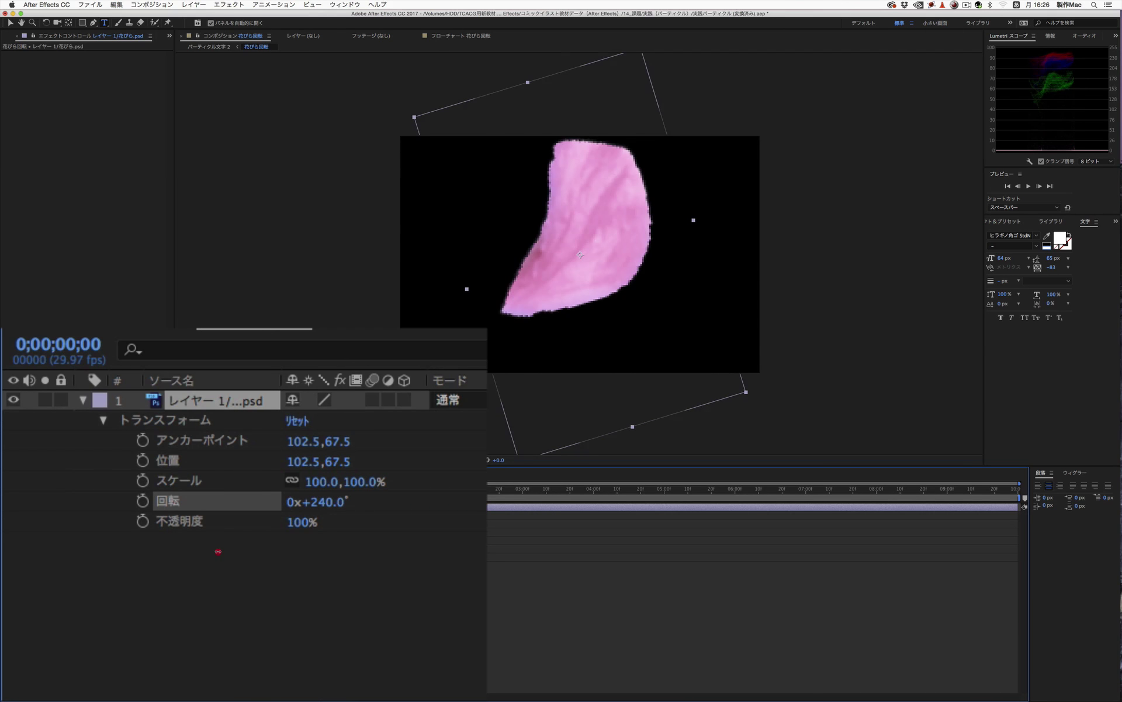
key("super+z")
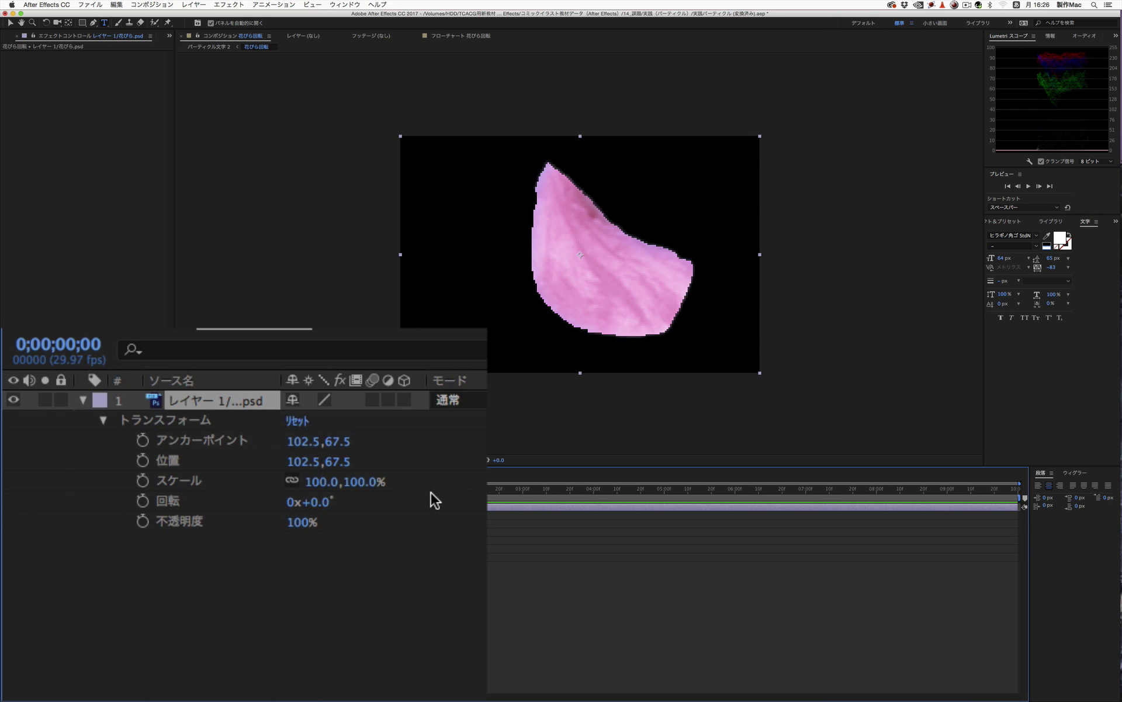
Step: Check the petal's alpha channel, return to RGB, and enable the layer's 3D switch
left_click(300, 460)
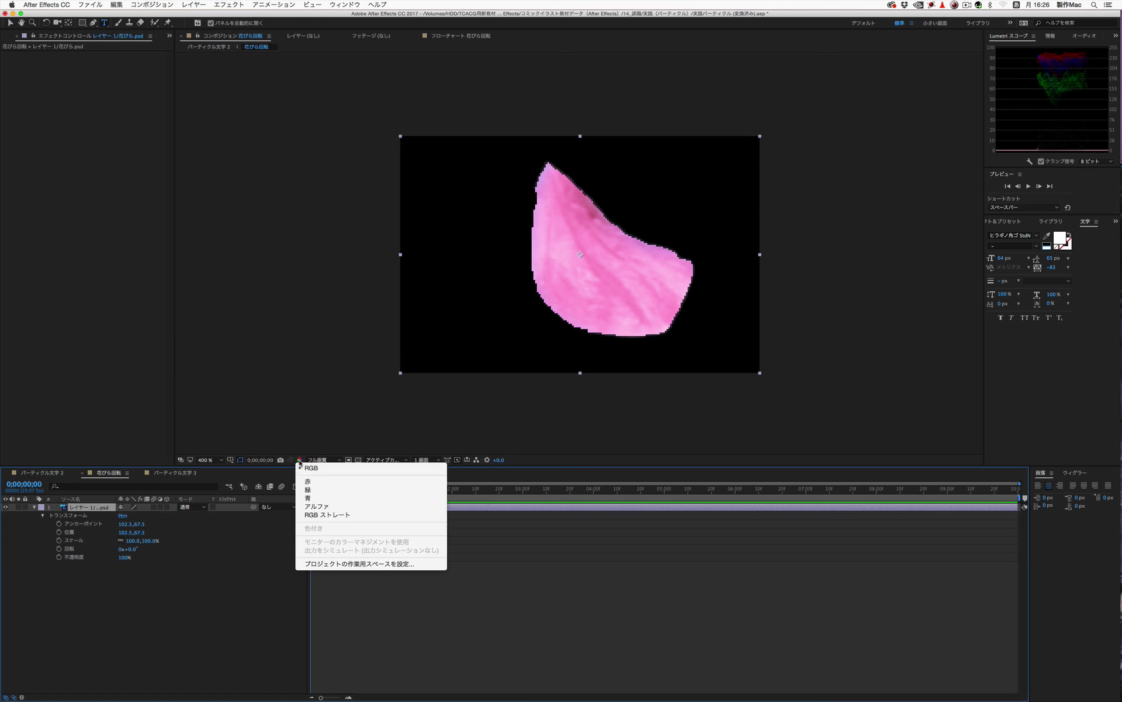
left_click(323, 506)
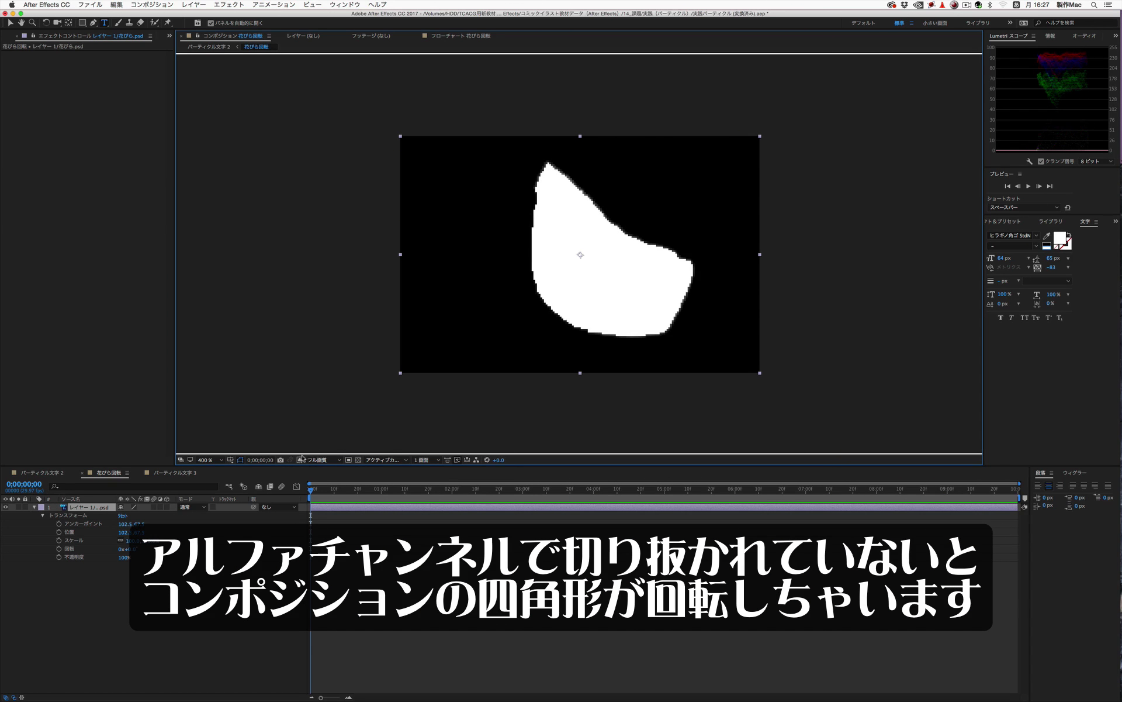
left_click(301, 459)
left_click(312, 468)
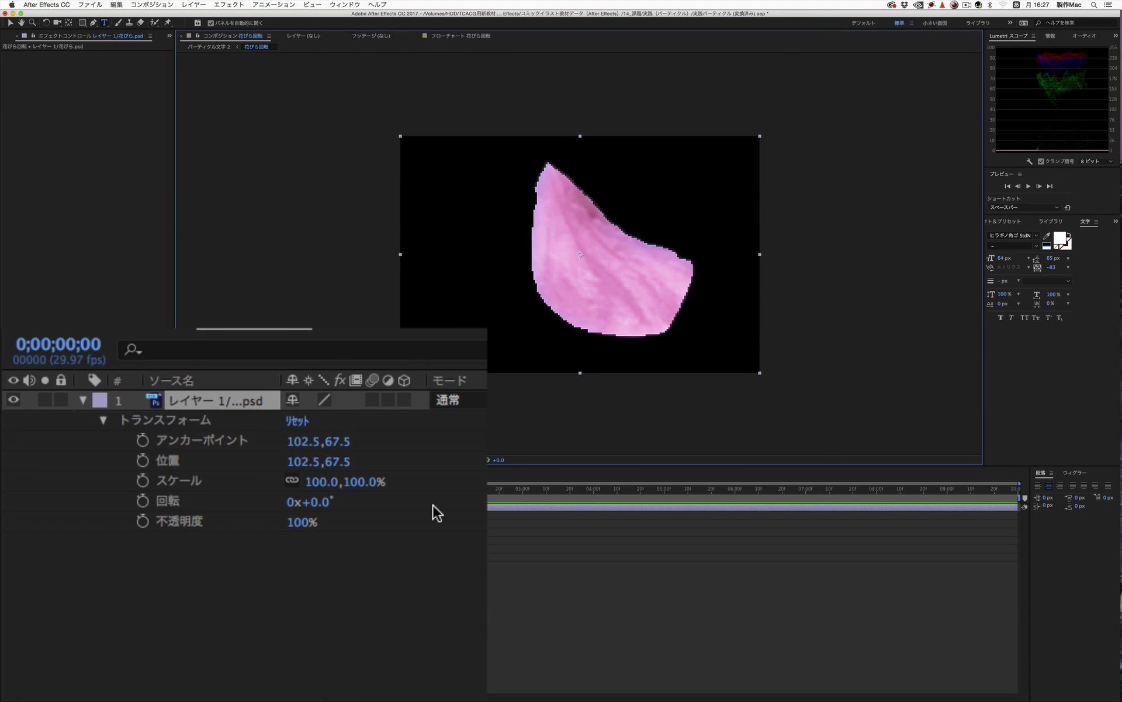
left_click(403, 401)
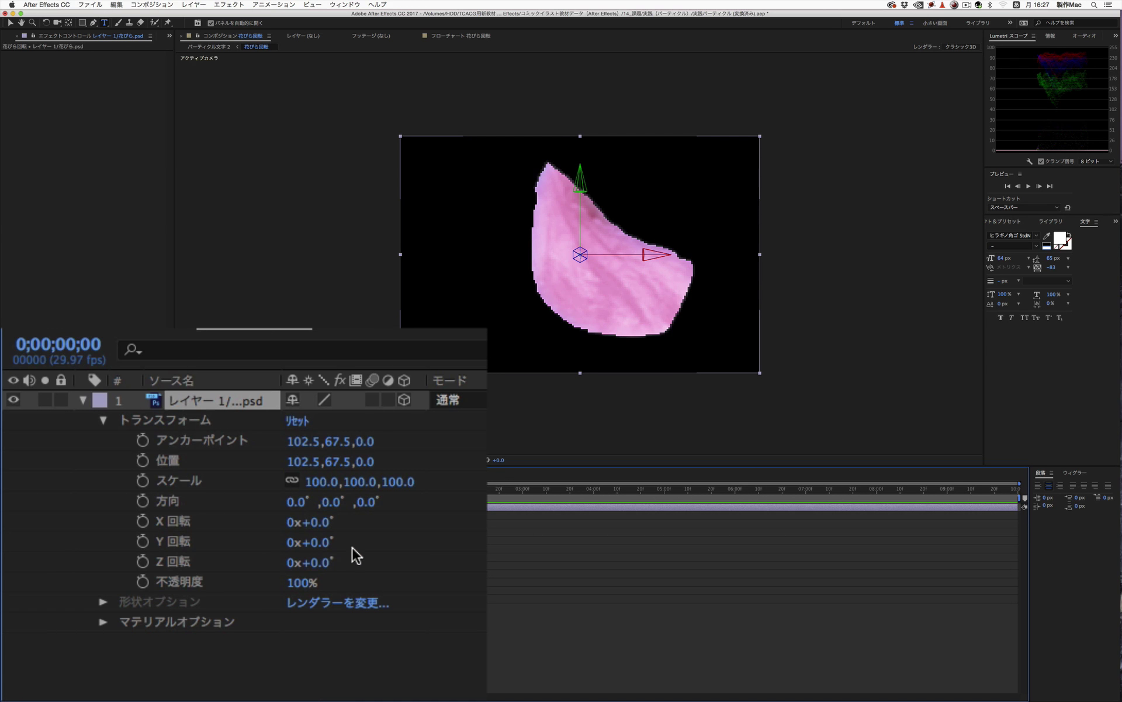
Step: Undo a test Z turn and set starting X, Y and Z Rotation keyframes at 0 seconds
mouse_move(322, 562)
left_mouse_down()
mouse_move(360, 563)
mouse_move(347, 567)
mouse_move(339, 543)
mouse_move(370, 545)
mouse_move(361, 531)
left_mouse_up()
key("super+z")
key("super+z")
key("super+z")
left_click(143, 520)
left_click(143, 541)
left_click(143, 561)
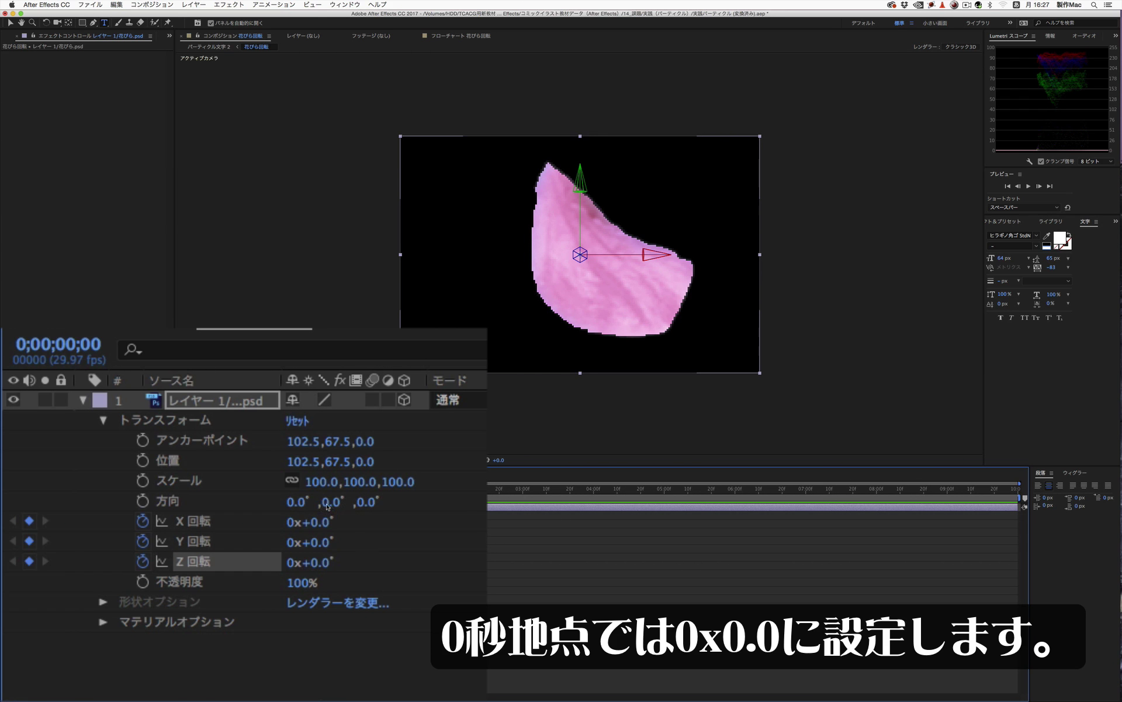
Step: Set X, Y and Z Rotation to 3x+0.0 at 0;00;09;29 and preview the spinning petal
mouse_move(491, 489)
left_mouse_down()
mouse_move(844, 502)
mouse_move(1017, 494)
left_mouse_up()
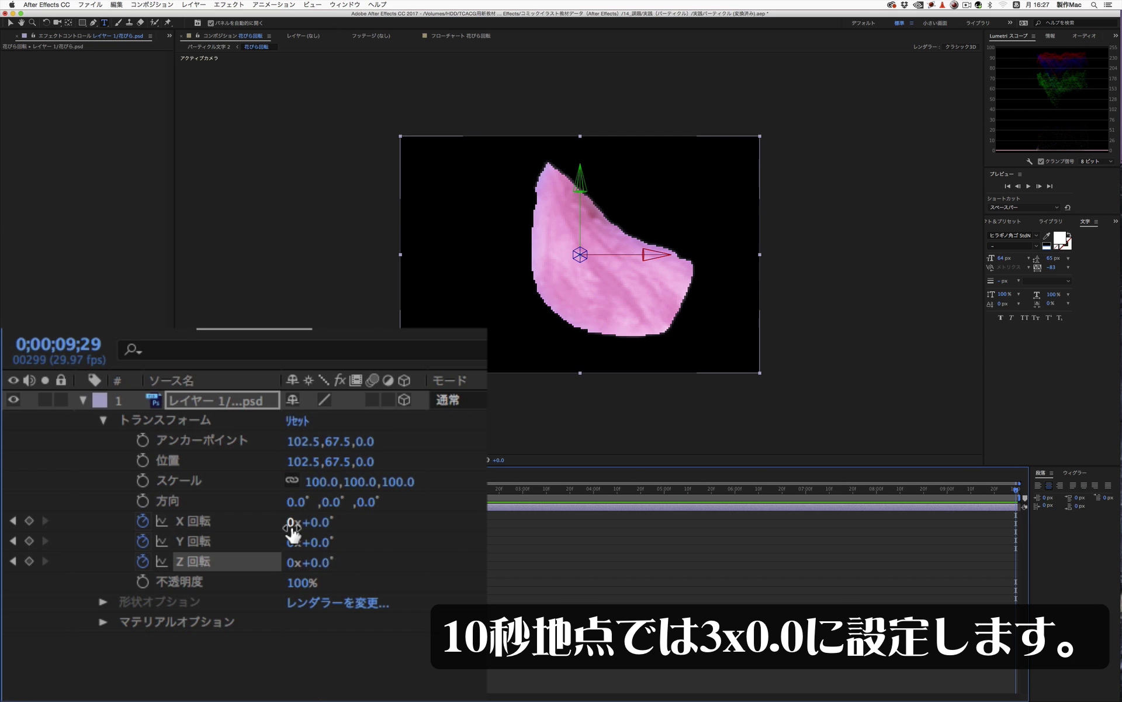
left_click(292, 522)
type("3")
key("Return")
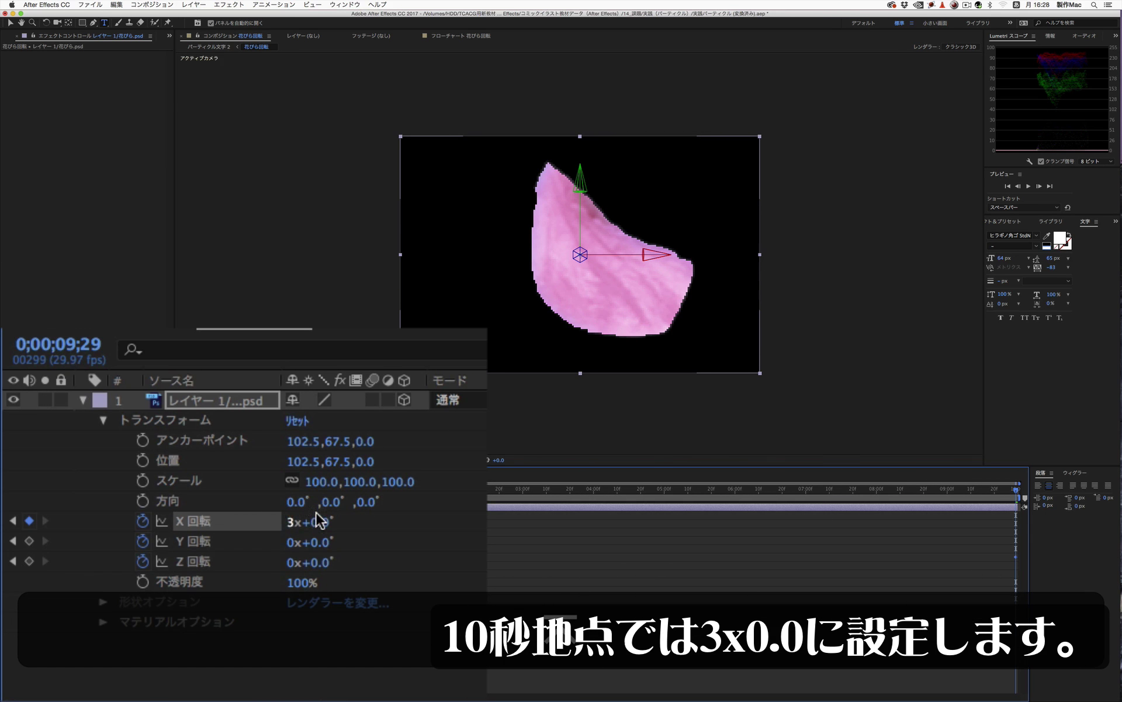
left_click(291, 542)
type("3")
key("Return")
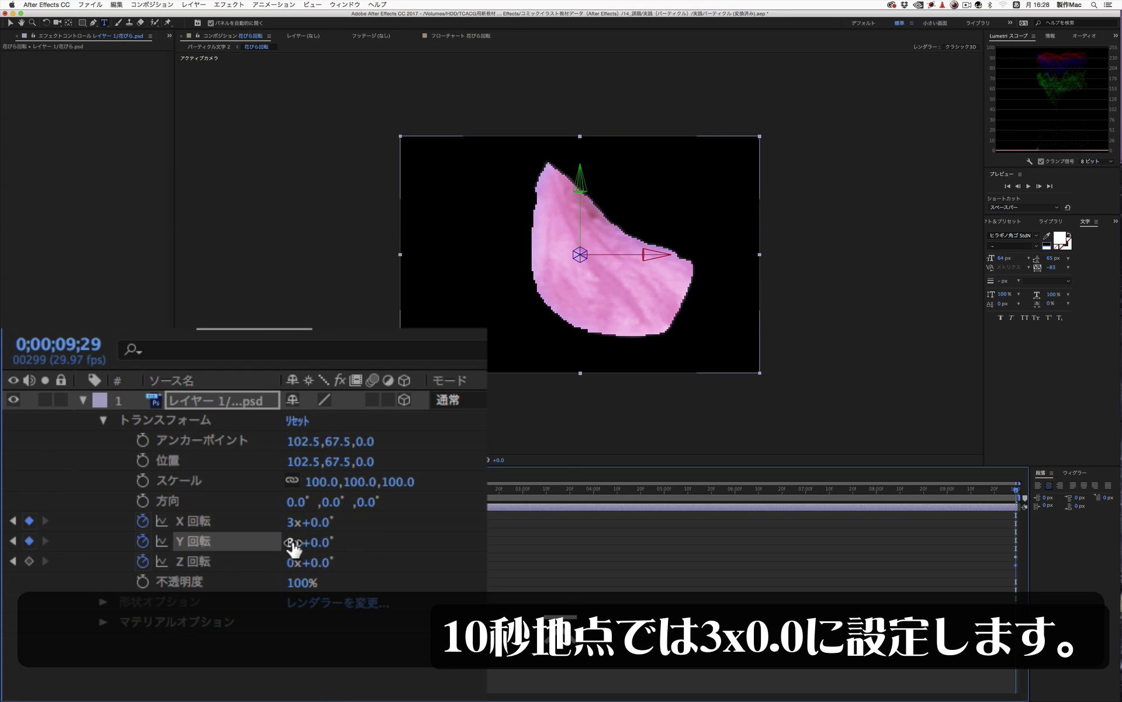
left_click(292, 562)
type("3")
key("Return")
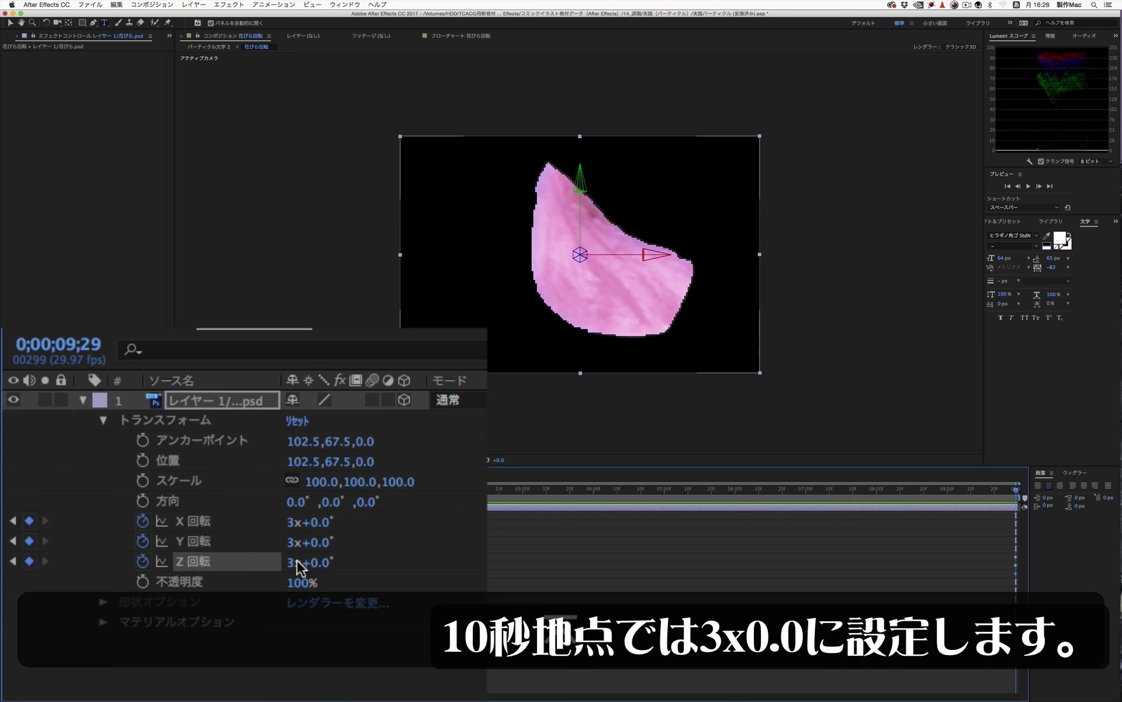
key("space")
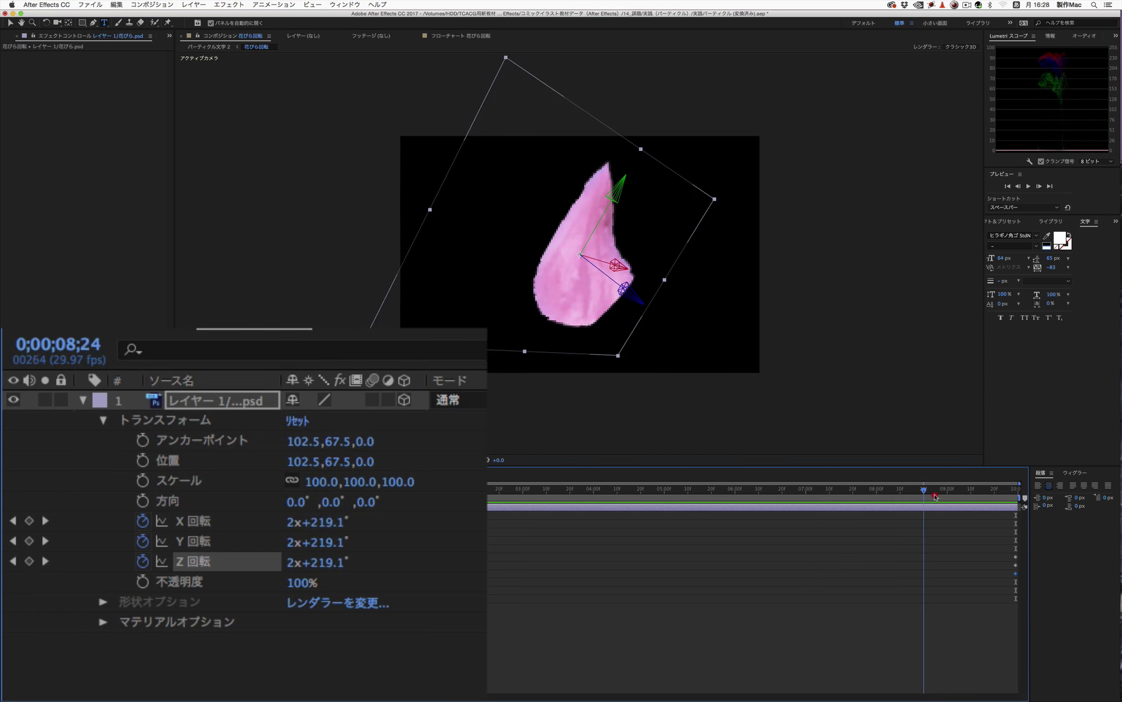
mouse_move(966, 498)
left_mouse_down()
mouse_move(380, 487)
mouse_move(429, 489)
left_mouse_up()
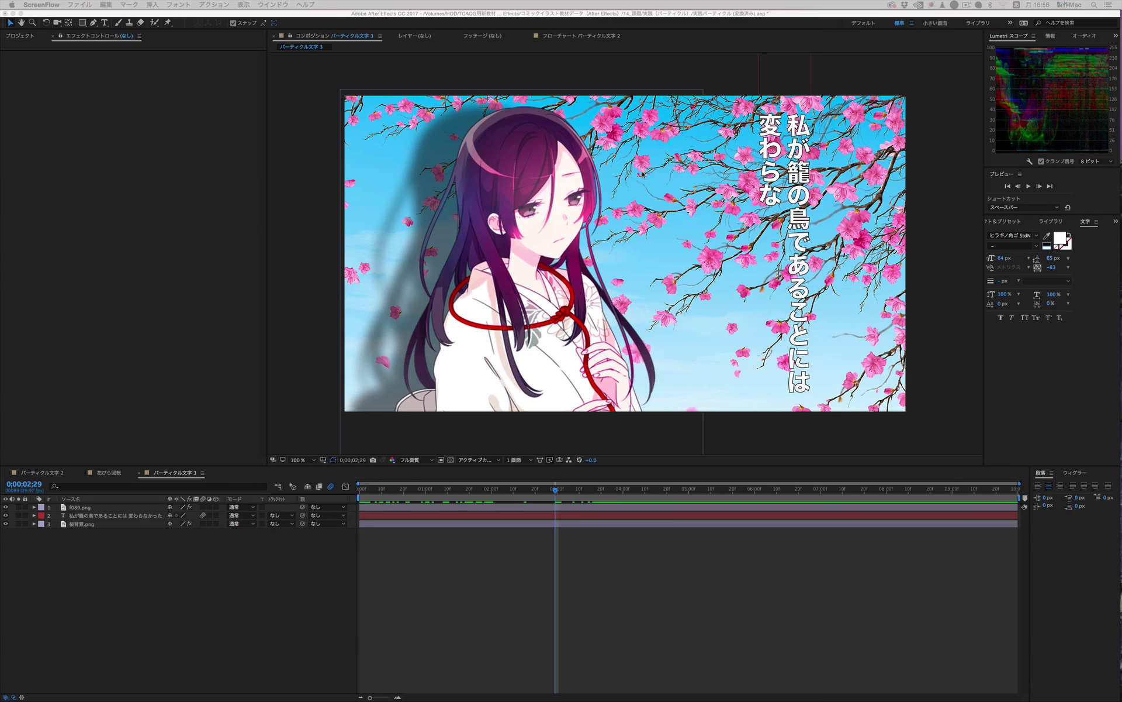
Step: Create the black full-frame solid ブラック 平面 2 at the default 1280×720 size
left_click(190, 12)
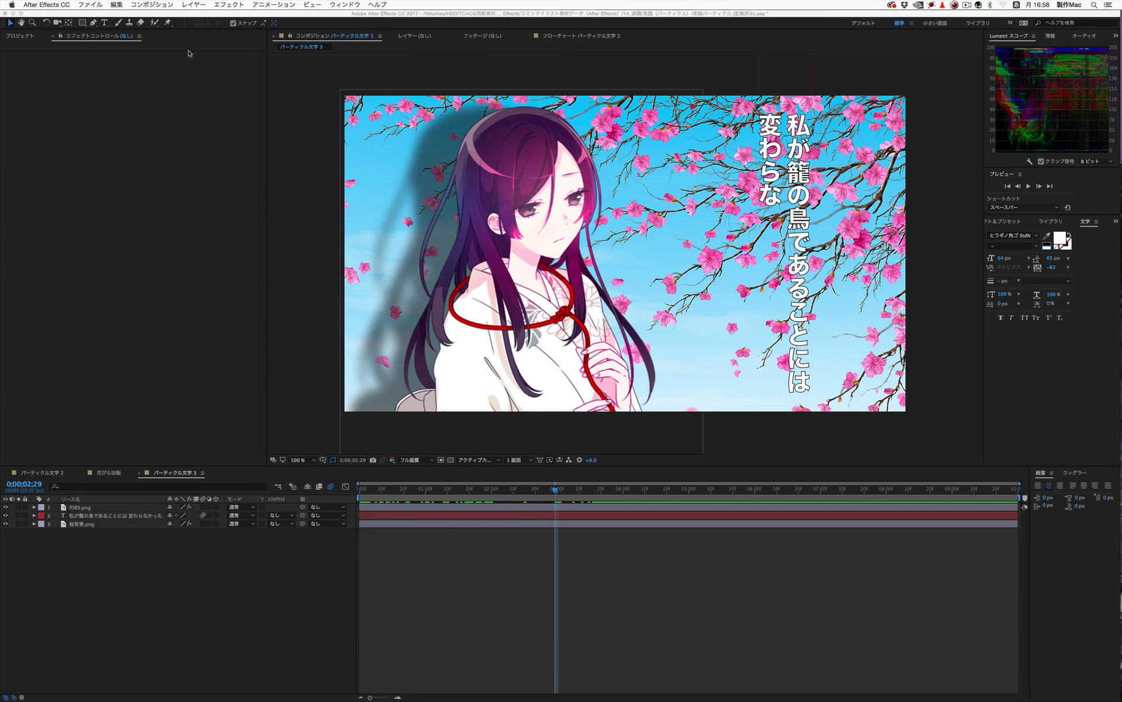
left_click(191, 3)
mouse_move(199, 18)
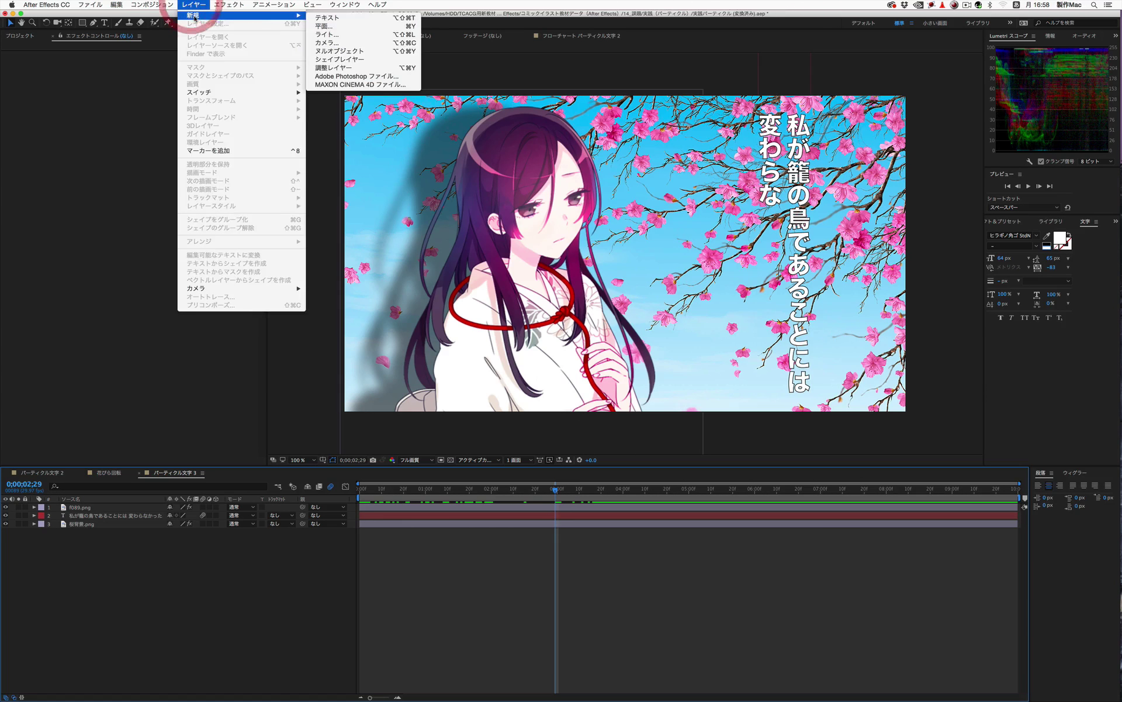
left_click(341, 28)
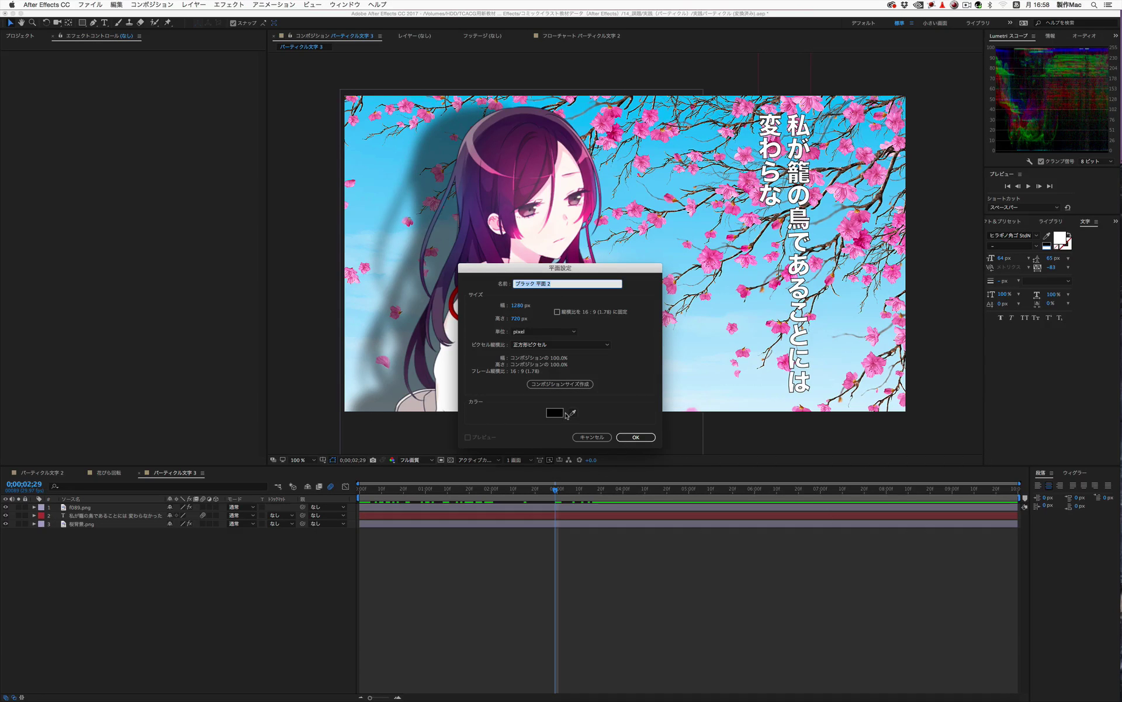
left_click(629, 437)
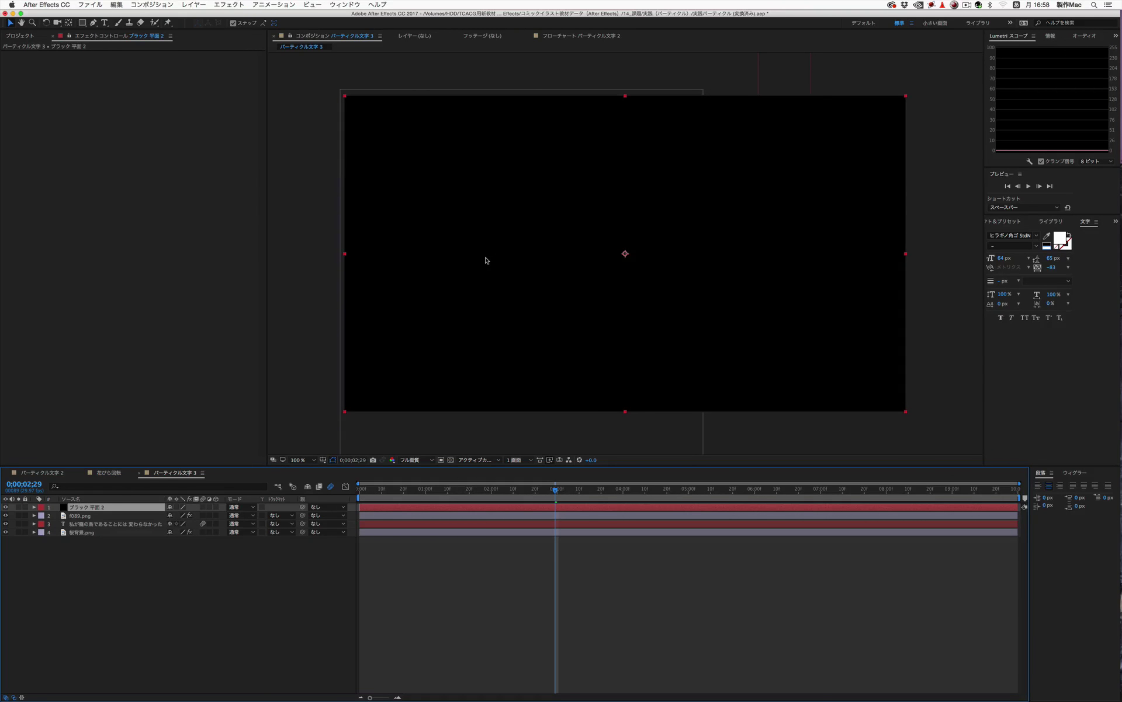
Step: Apply Effect > Simulation > Particle Playground to the black solid
left_click(233, 5)
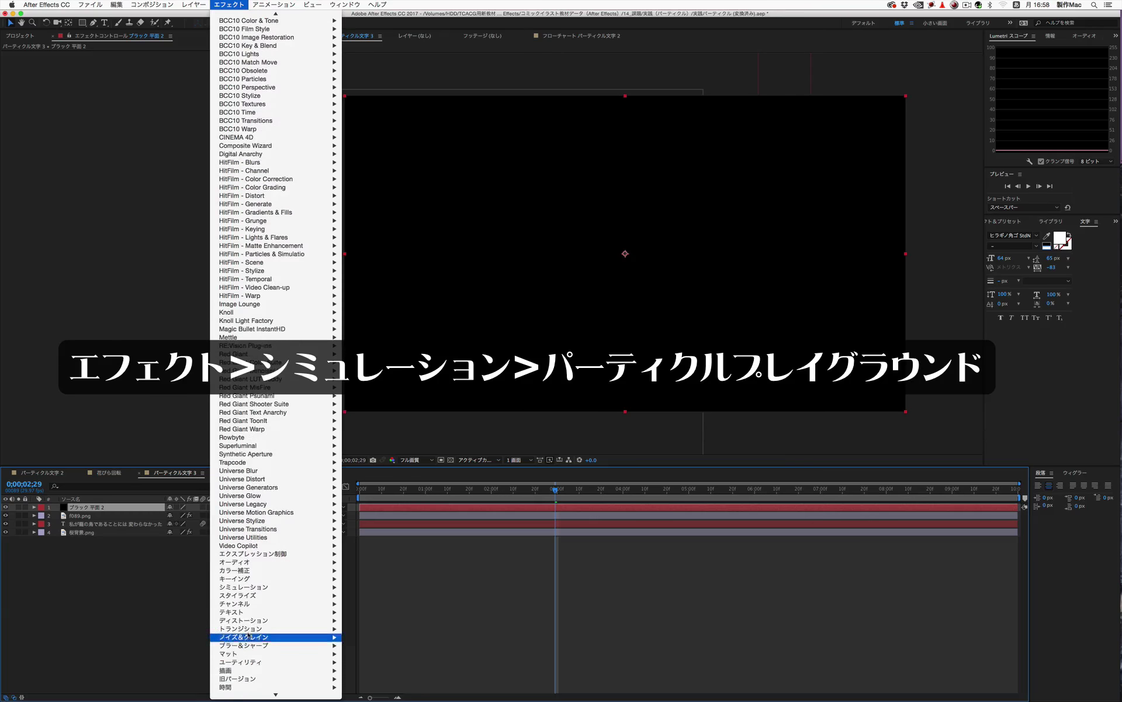
mouse_move(246, 587)
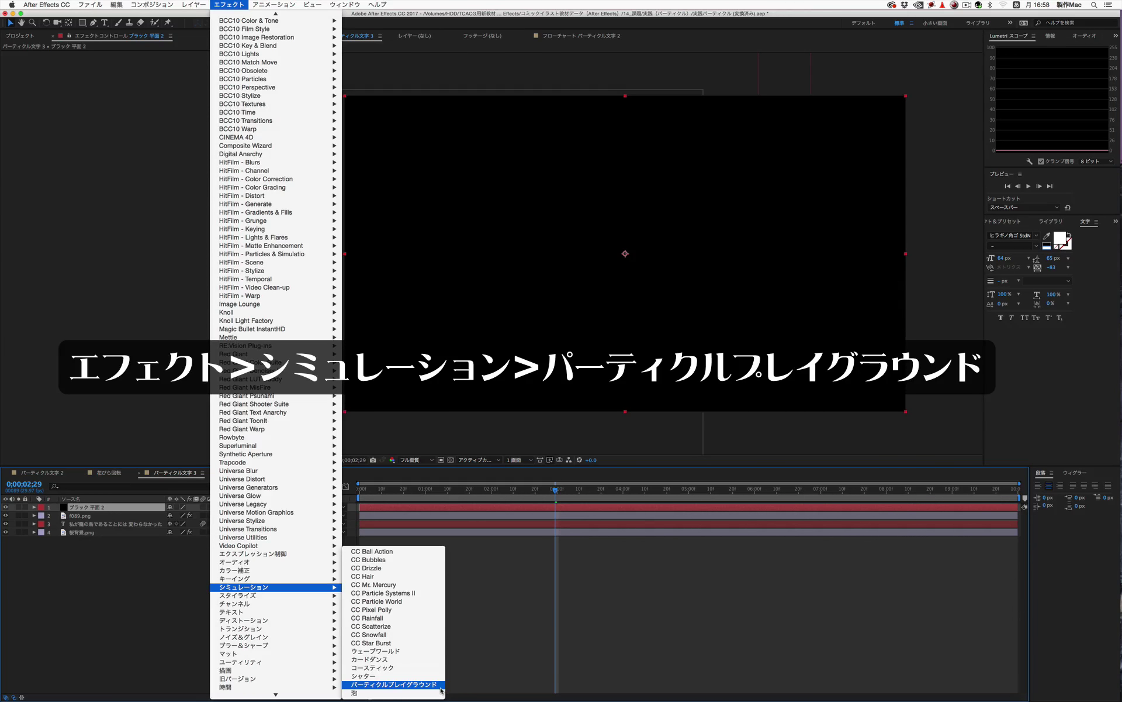
left_click(441, 690)
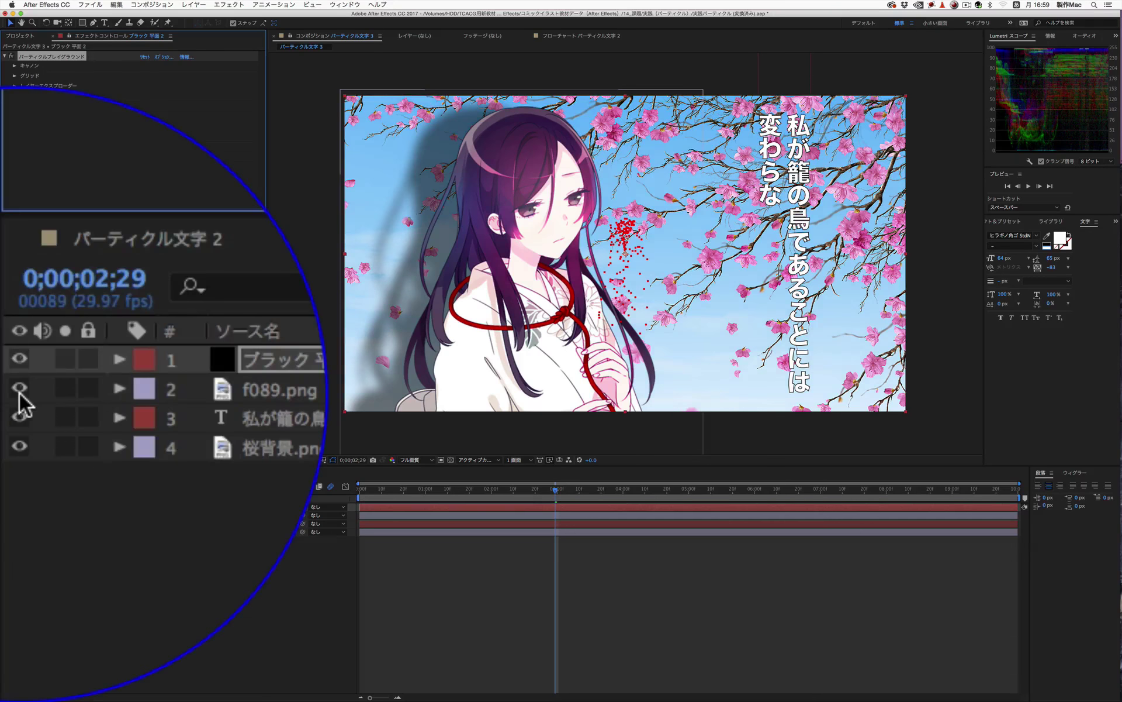
Step: Hide the girl, vertical text and cherry-blossom background layers, then preview from near the start
left_click(5, 516)
left_click(20, 396)
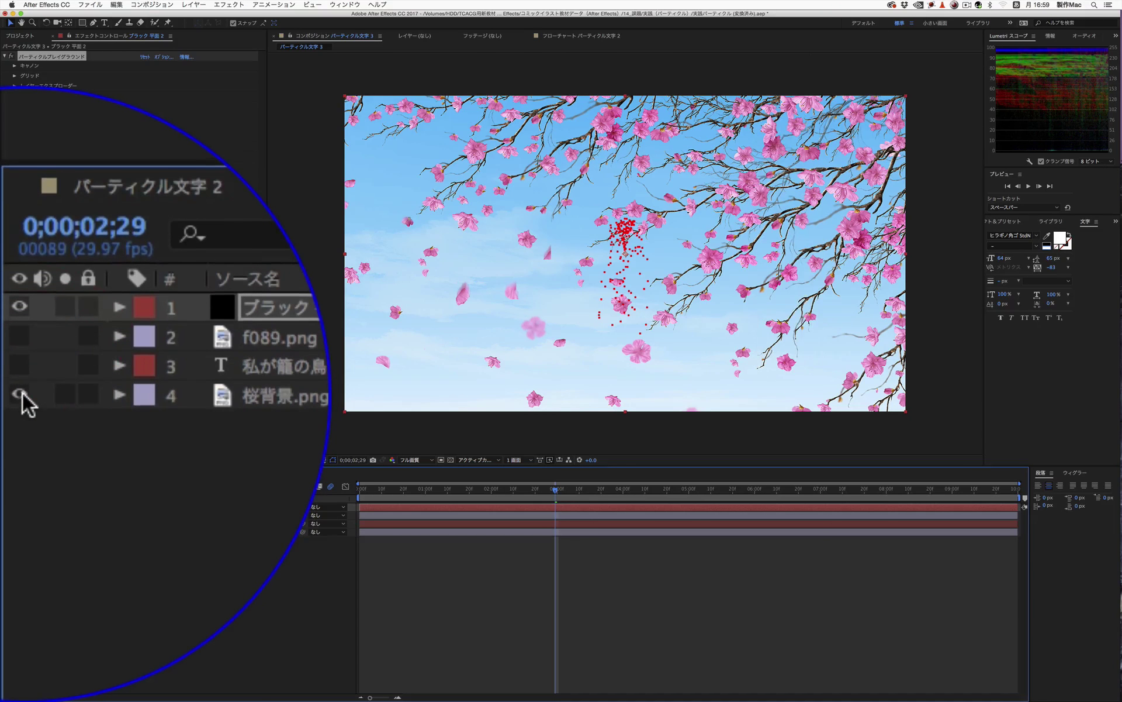
left_click(20, 396)
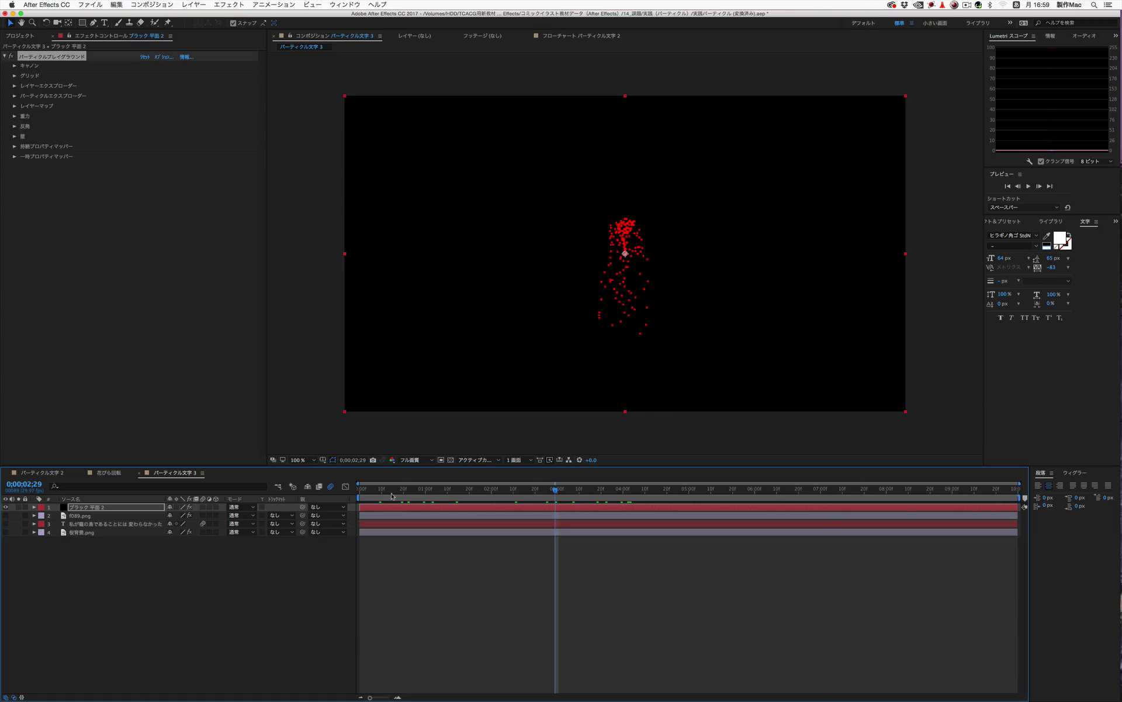
left_click_drag(389, 492, 405, 493)
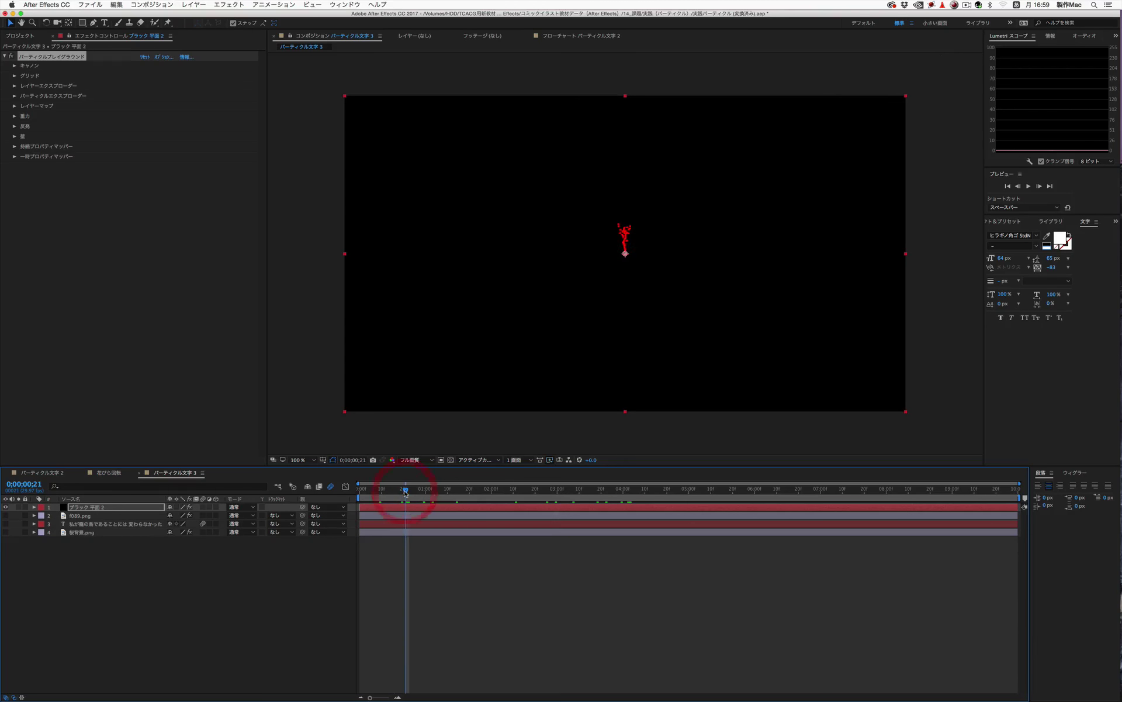
key("0")
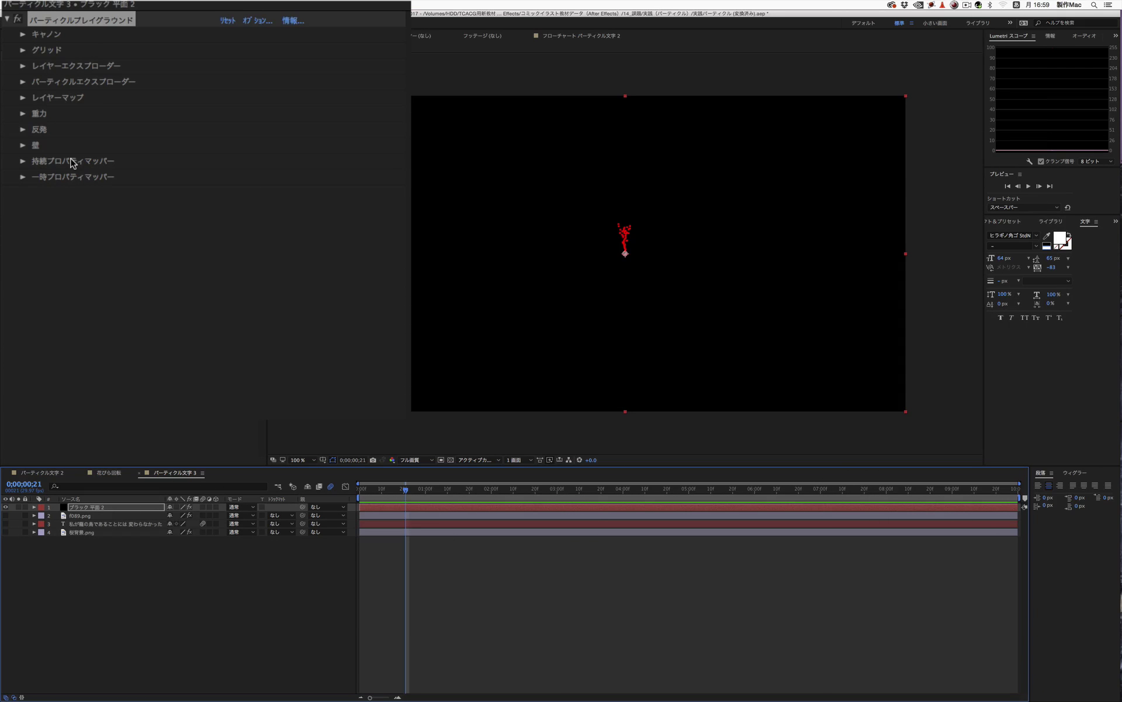
Step: Expand the Cannon settings and view the Particle Playground options without changing them
left_click(23, 35)
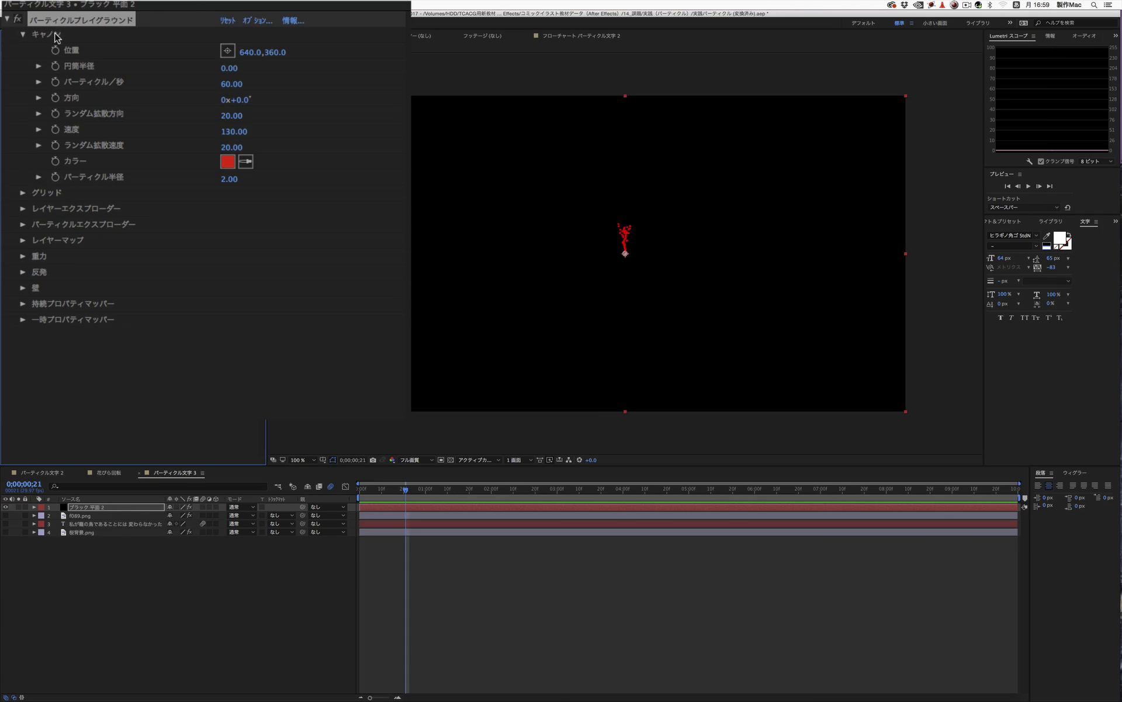
left_click(248, 22)
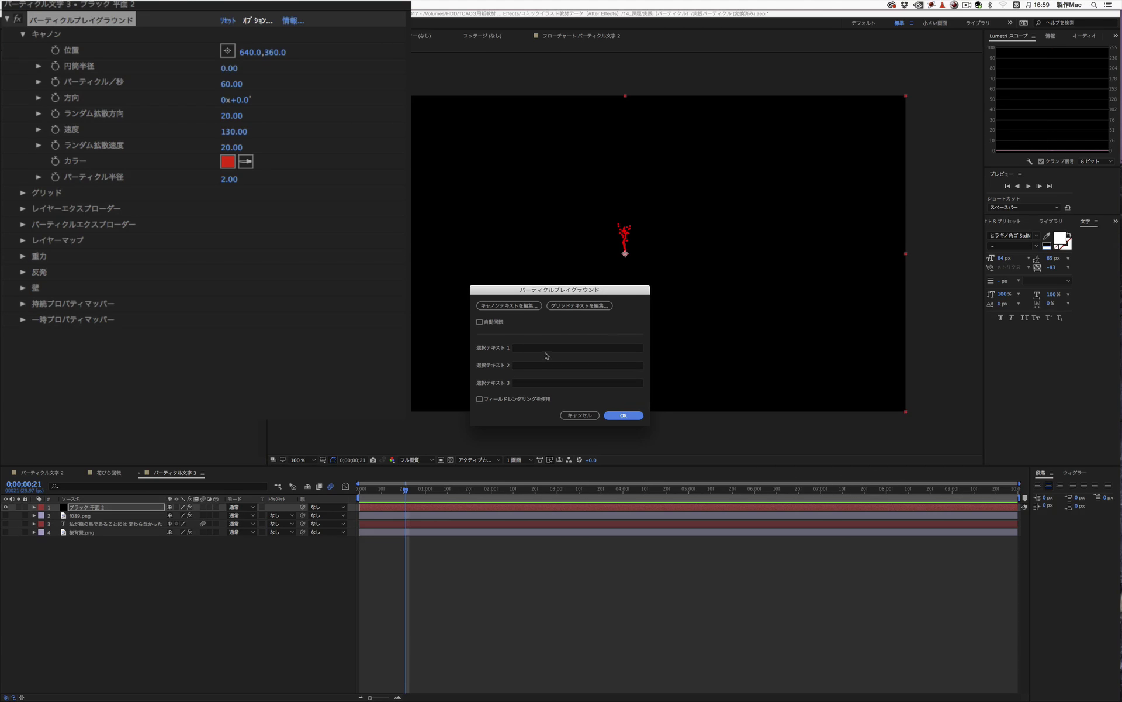
left_click(579, 415)
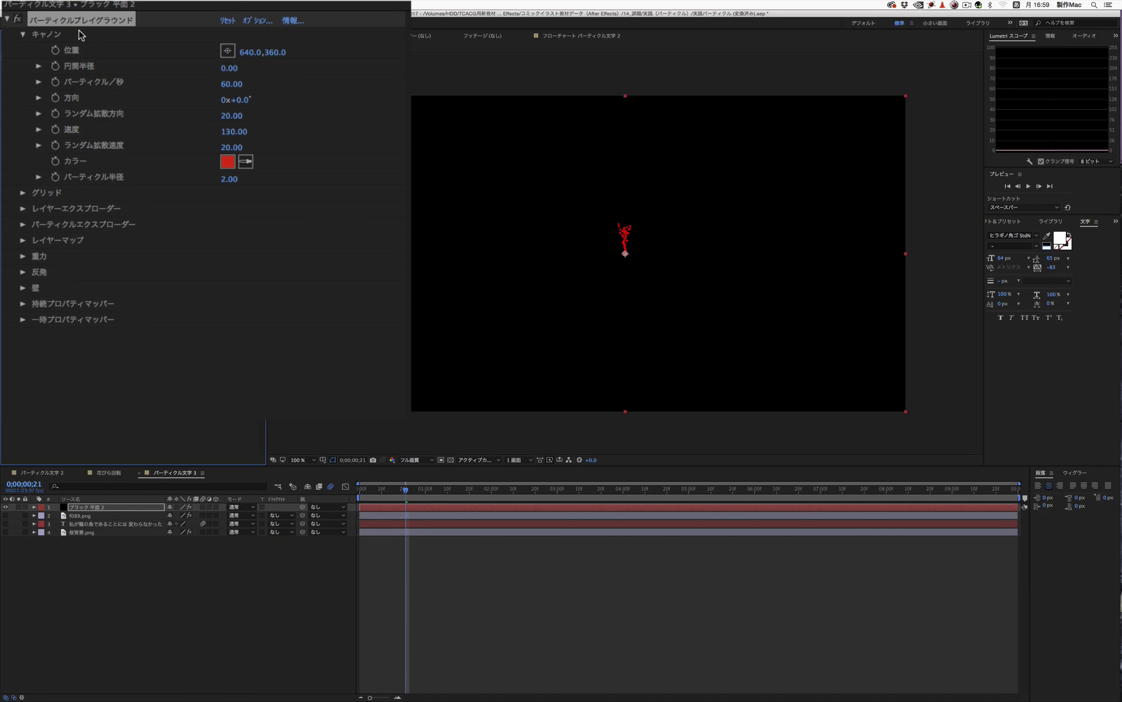
Step: Move the cannon emitter to about 634, 350 near the frame's centre, previewing along the way
left_click(230, 53)
left_click(552, 183)
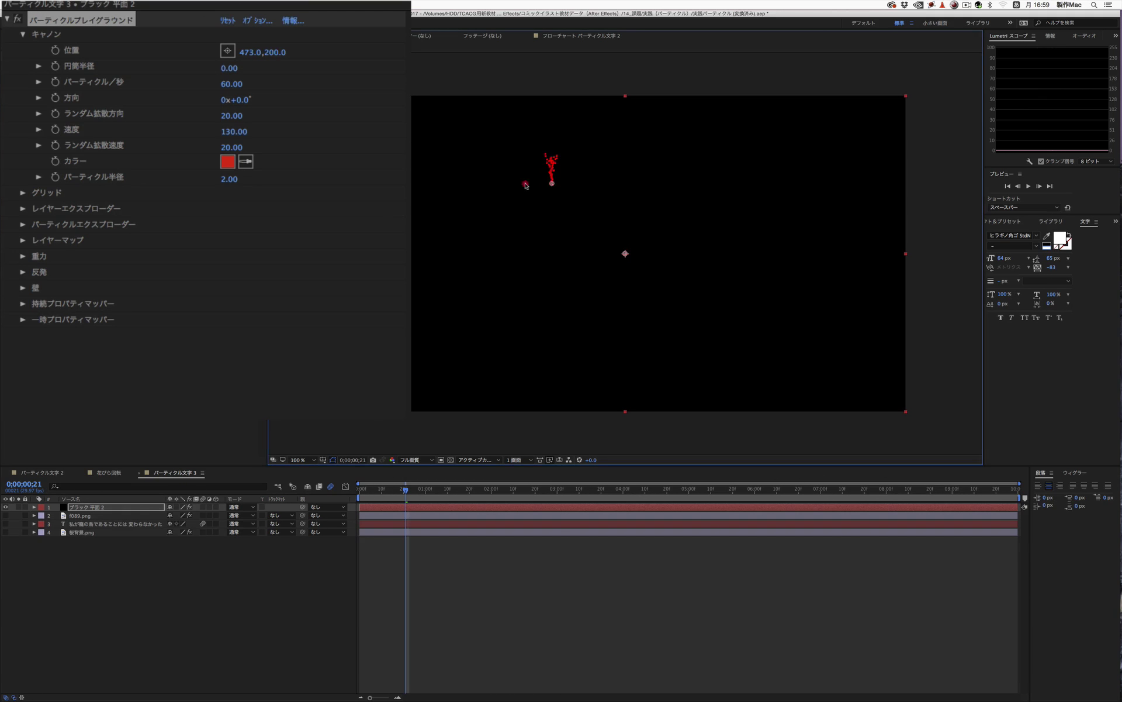
left_click_drag(525, 185, 443, 191)
key("space")
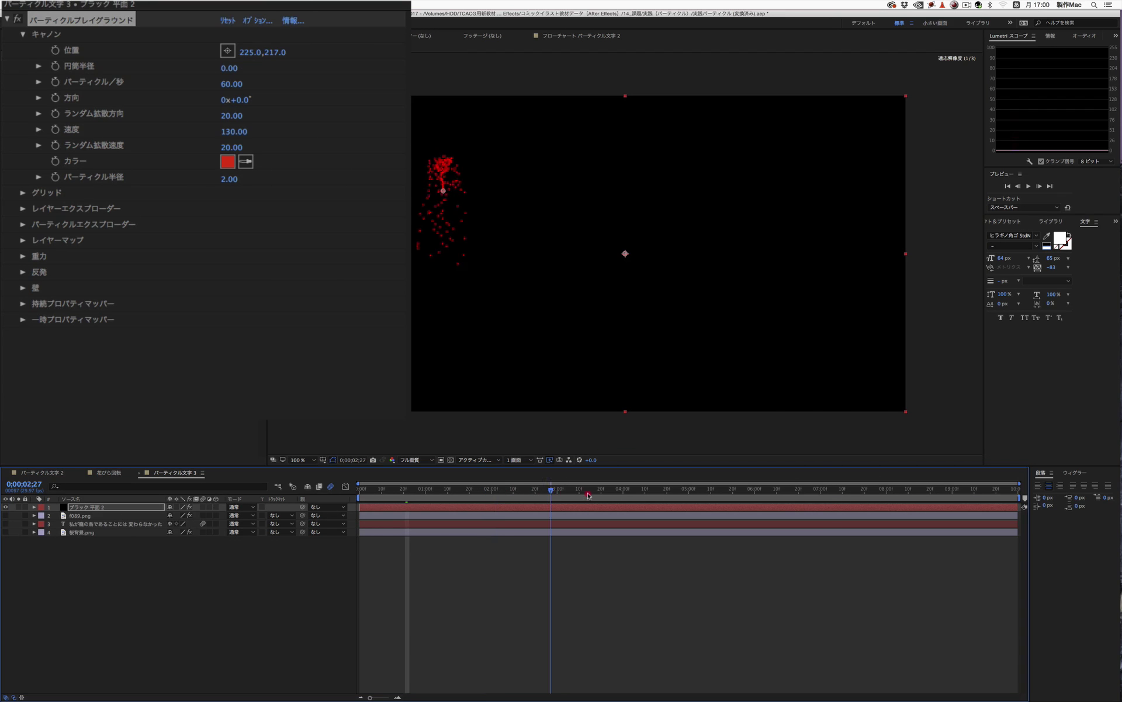
left_click_drag(566, 495, 476, 490)
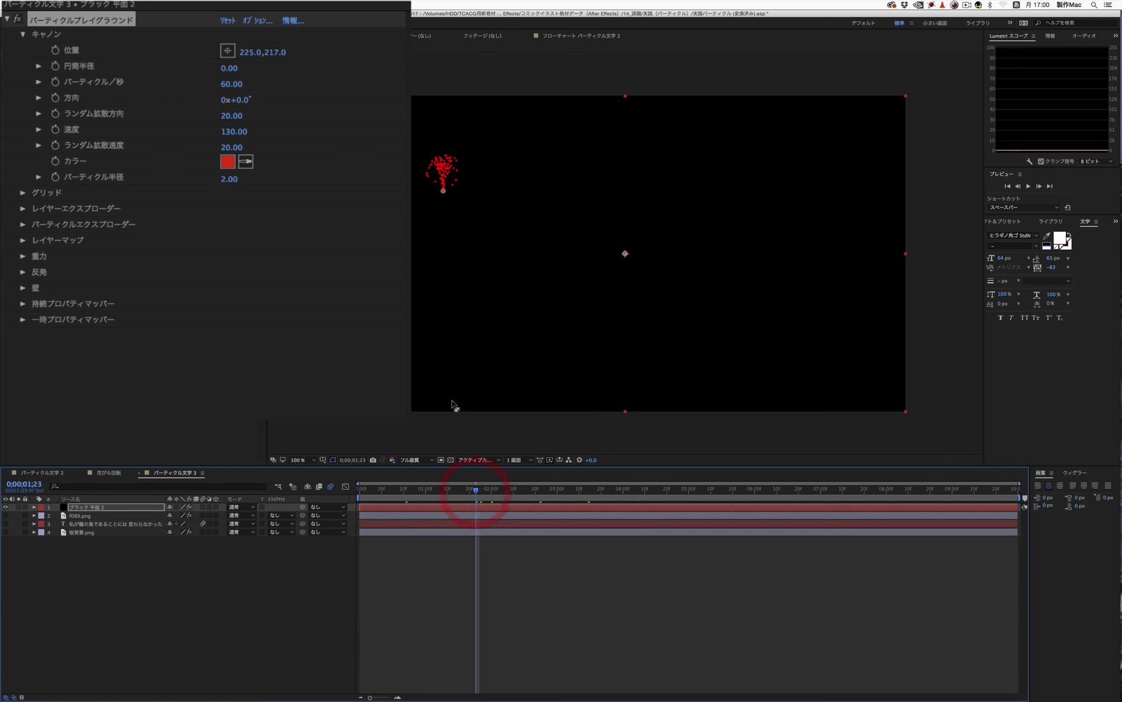
left_click_drag(444, 192, 624, 252)
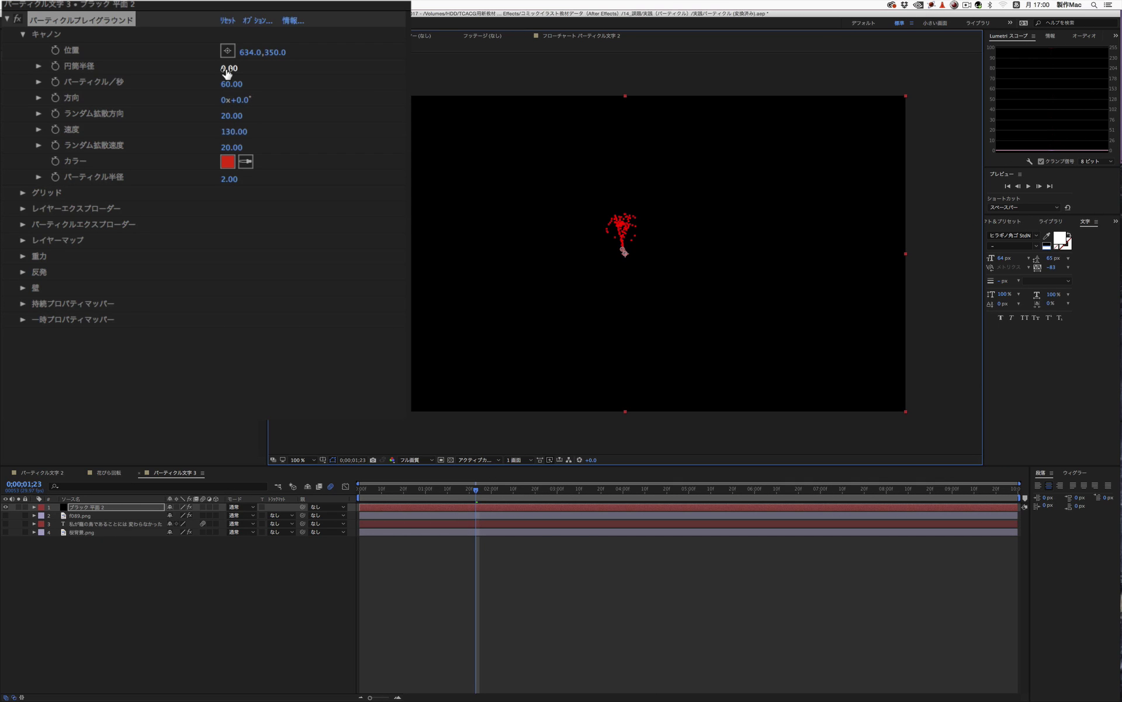
Step: Set the cannon's Cylinder Radius to 800 and preview particles spreading across the whole frame
left_click(39, 66)
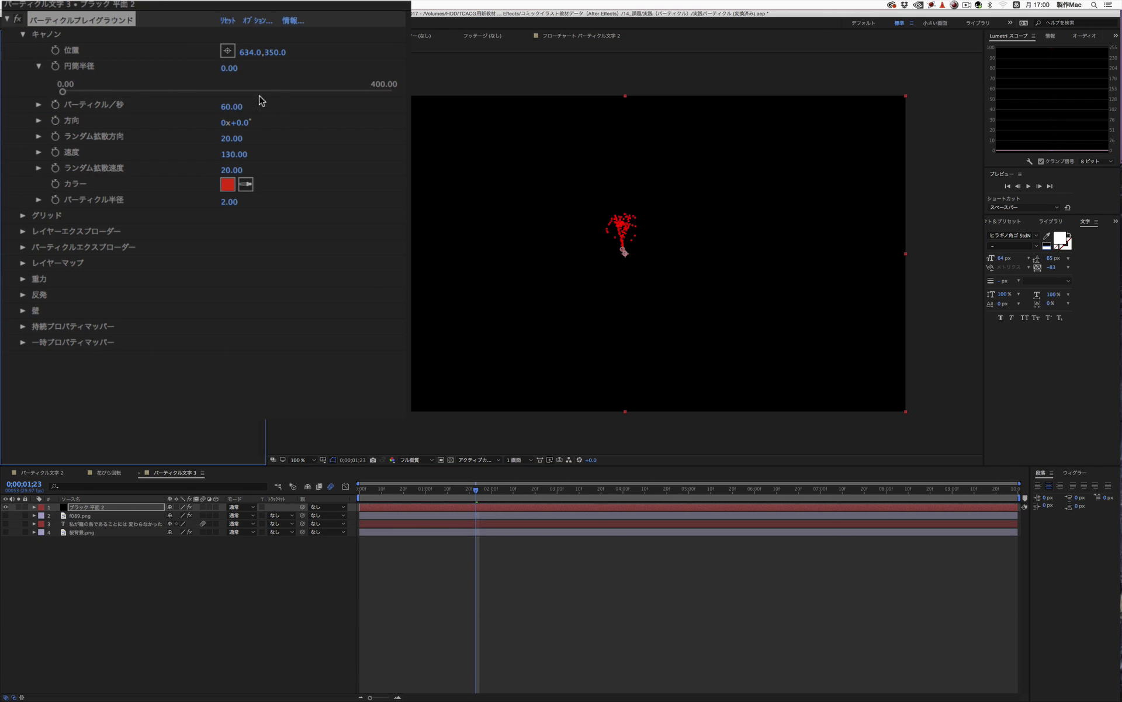
left_click_drag(62, 92, 350, 102)
left_click(233, 68)
type("800")
key("Return")
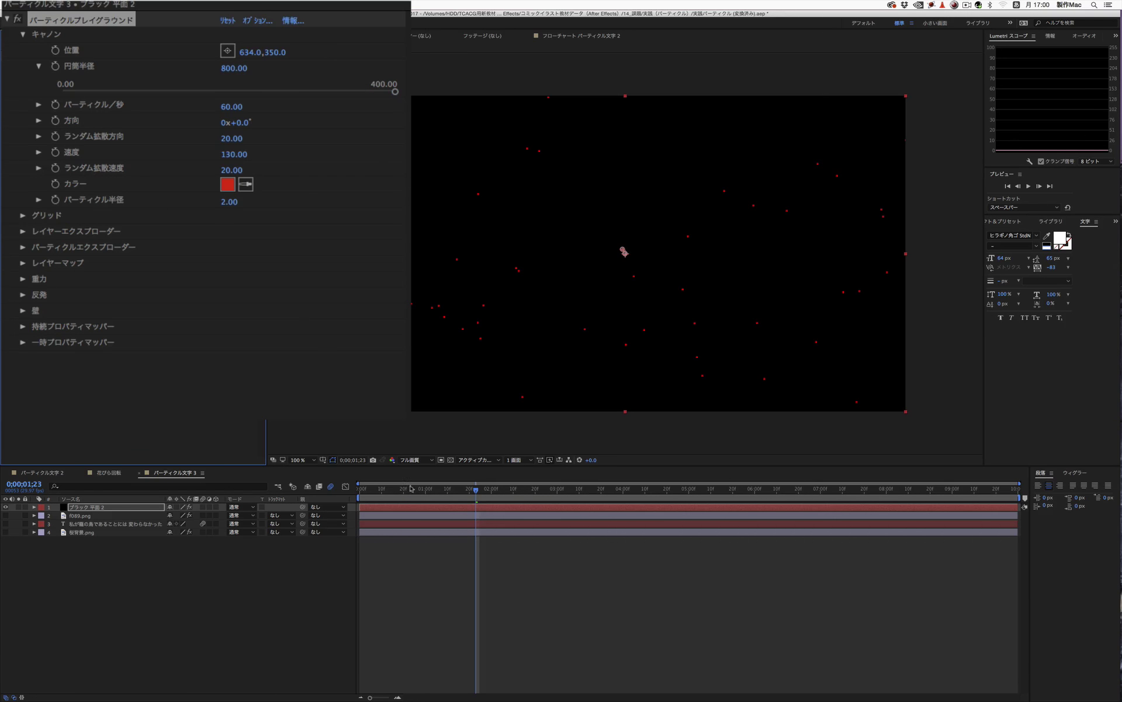
left_click_drag(397, 492, 358, 490)
key("0")
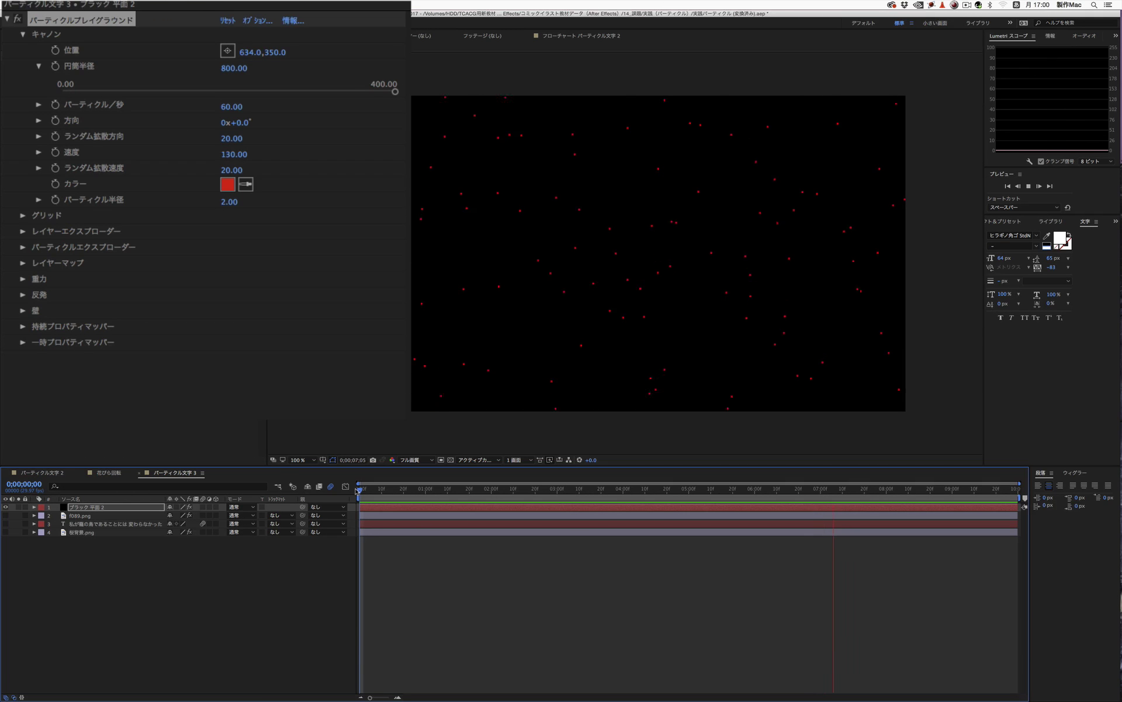
key("0")
Step: Try 500 particles per second and preview the dense stream
left_click(231, 108)
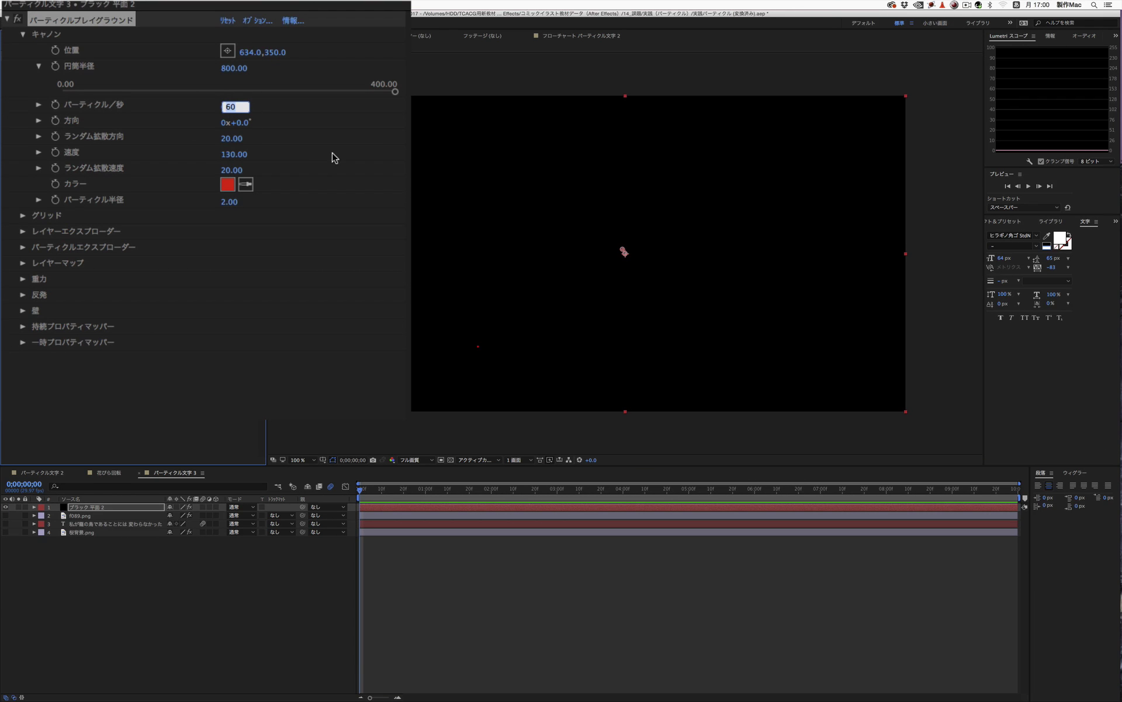
type("500")
key("Return")
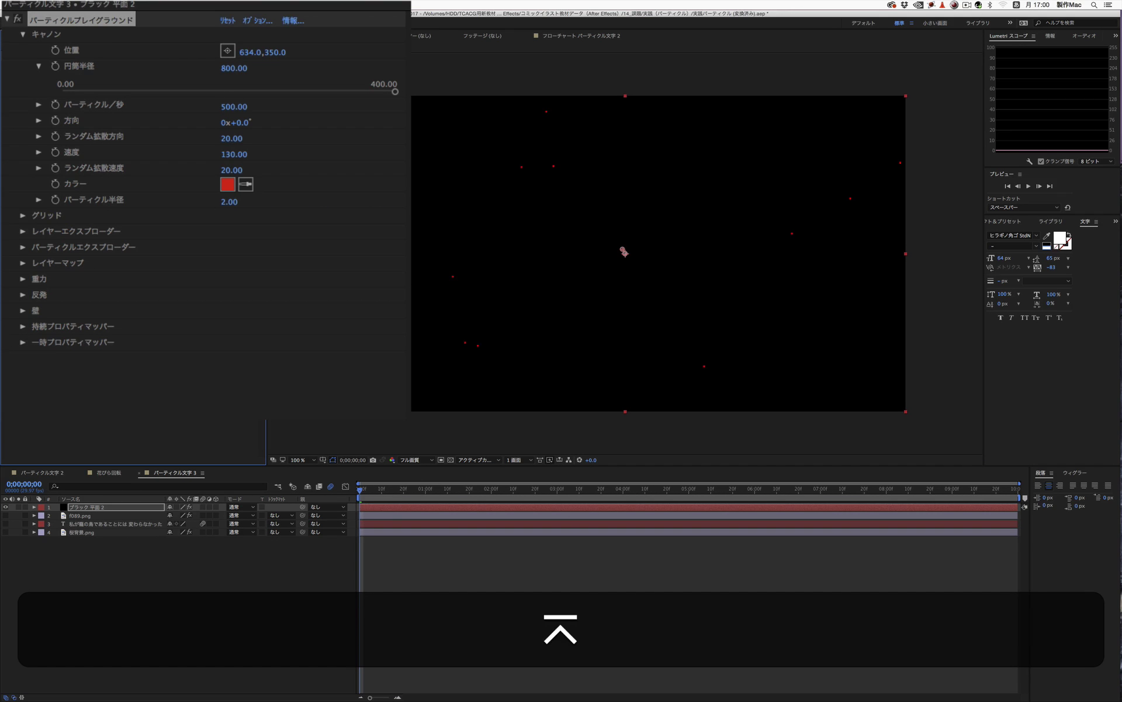
key("KP_0")
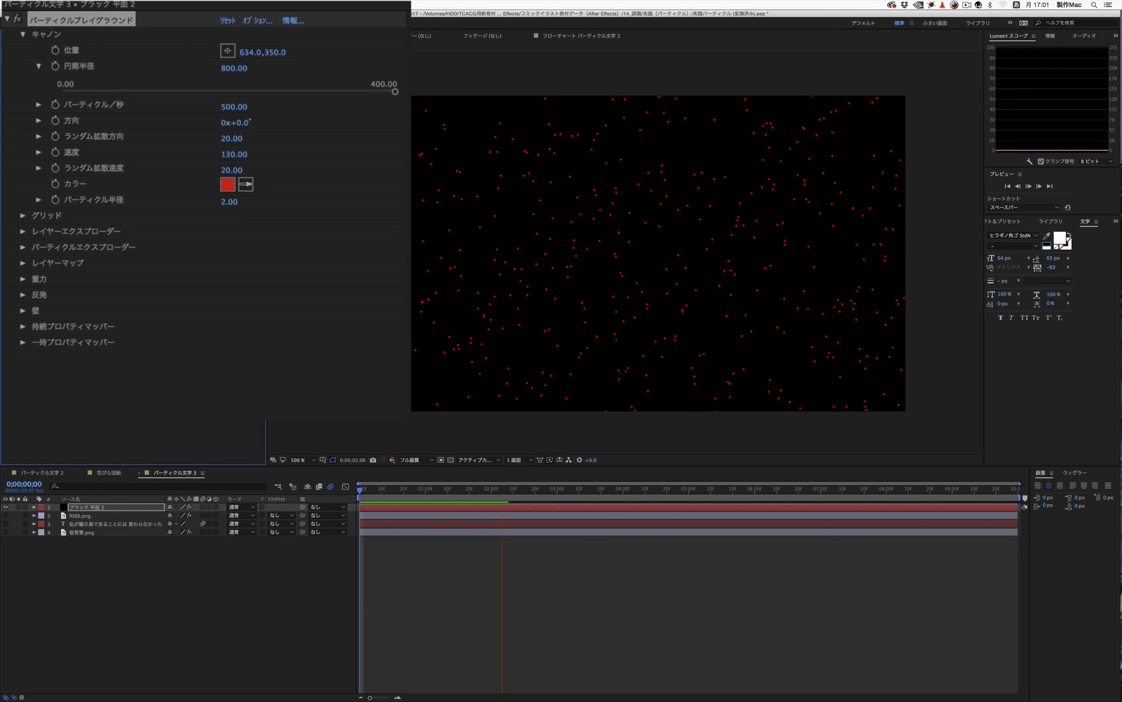
key("KP_0")
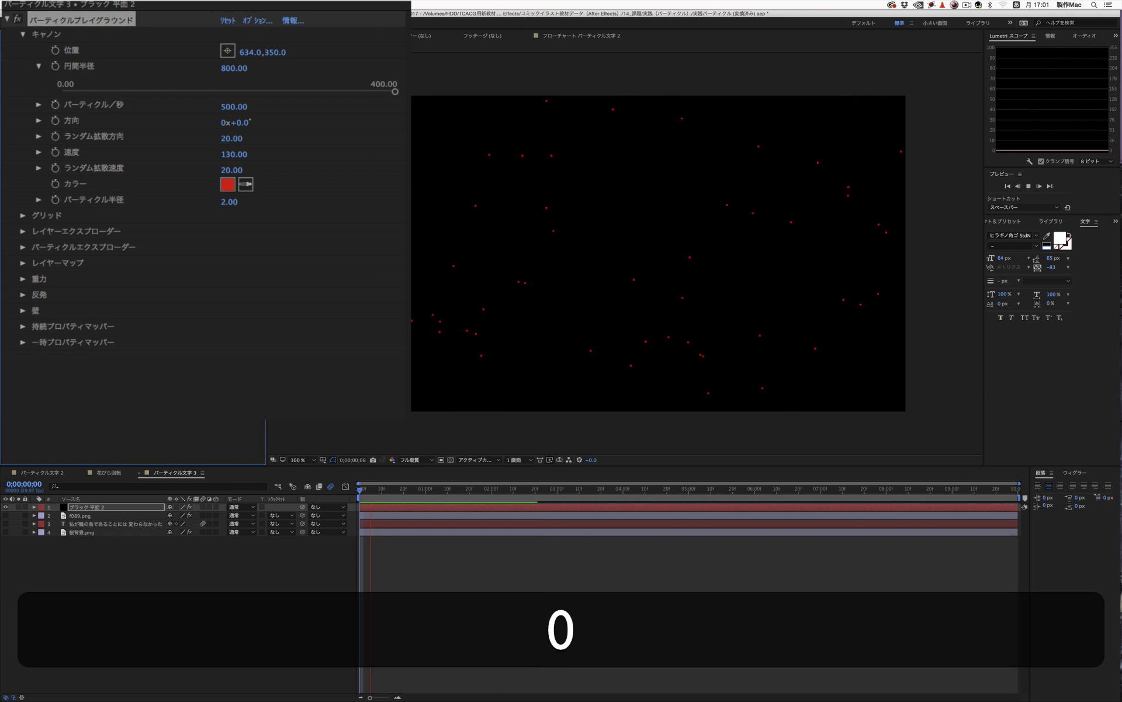
left_click(337, 201)
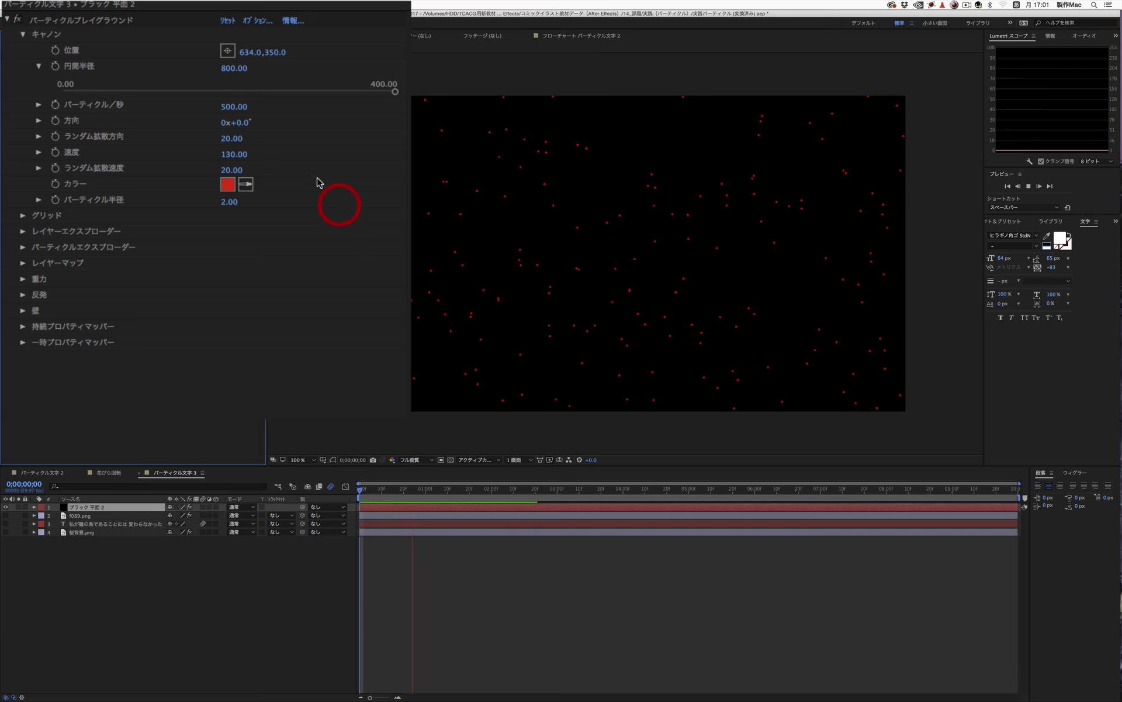
Step: Lower Particles/sec to 10 and check the sparser stream around 0;00;03;00
left_click(235, 107)
type("10")
key("KP_Enter")
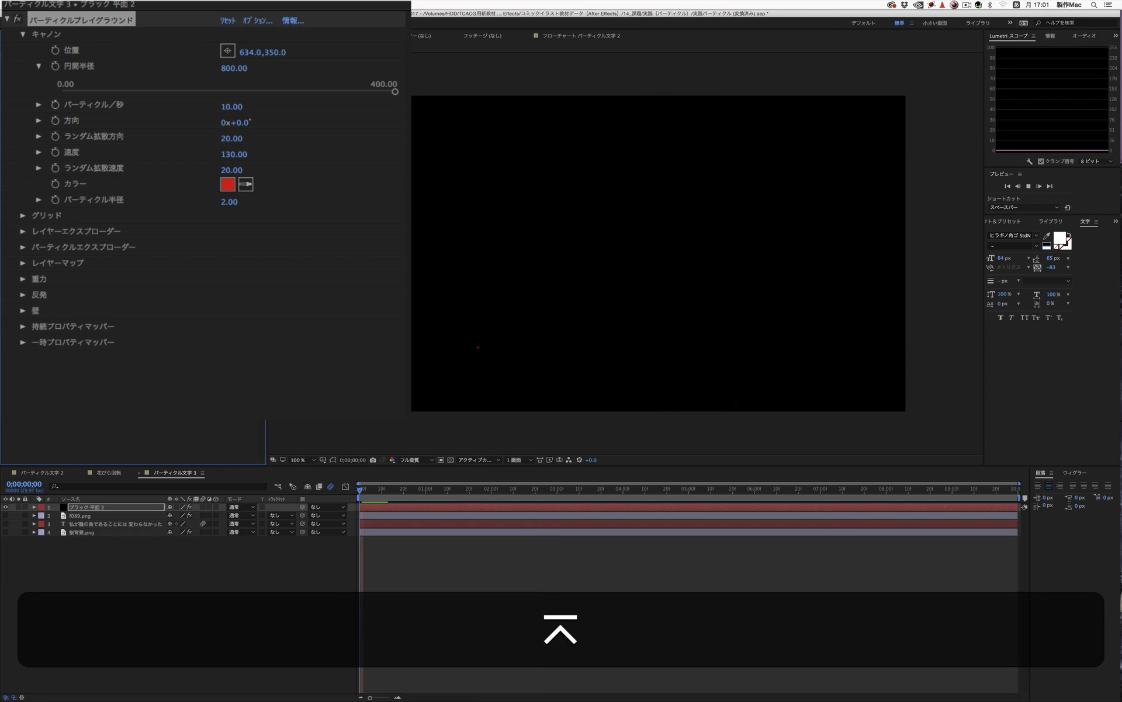
key("KP_0")
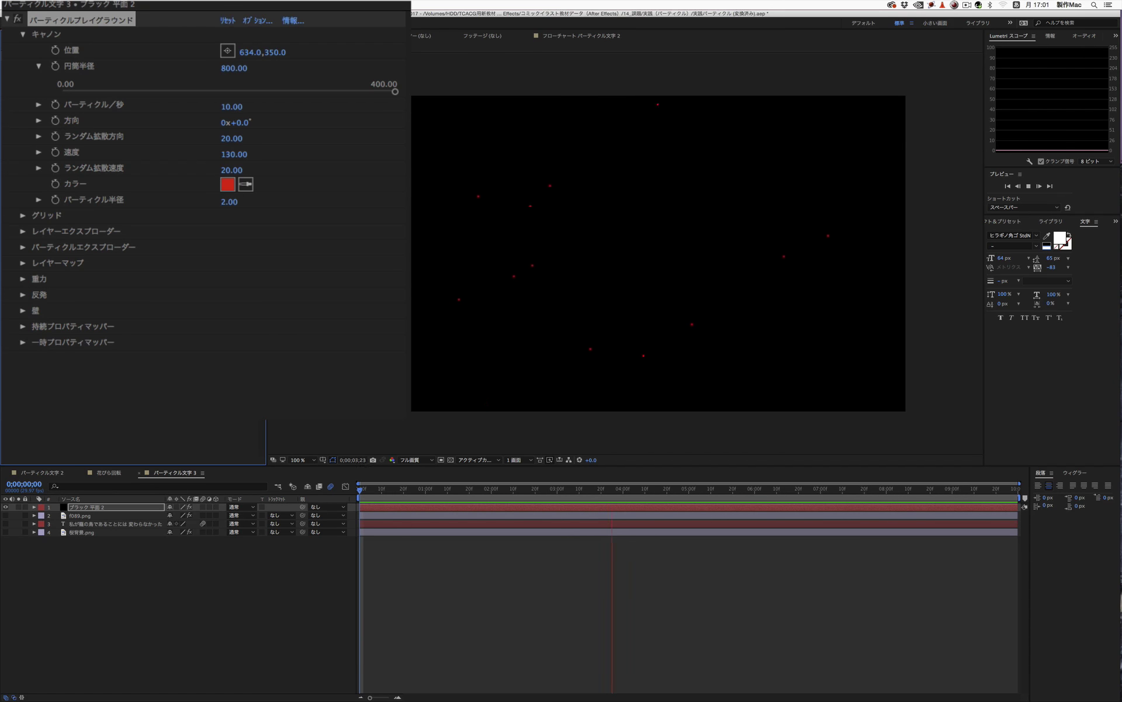
key("0")
left_click(527, 493)
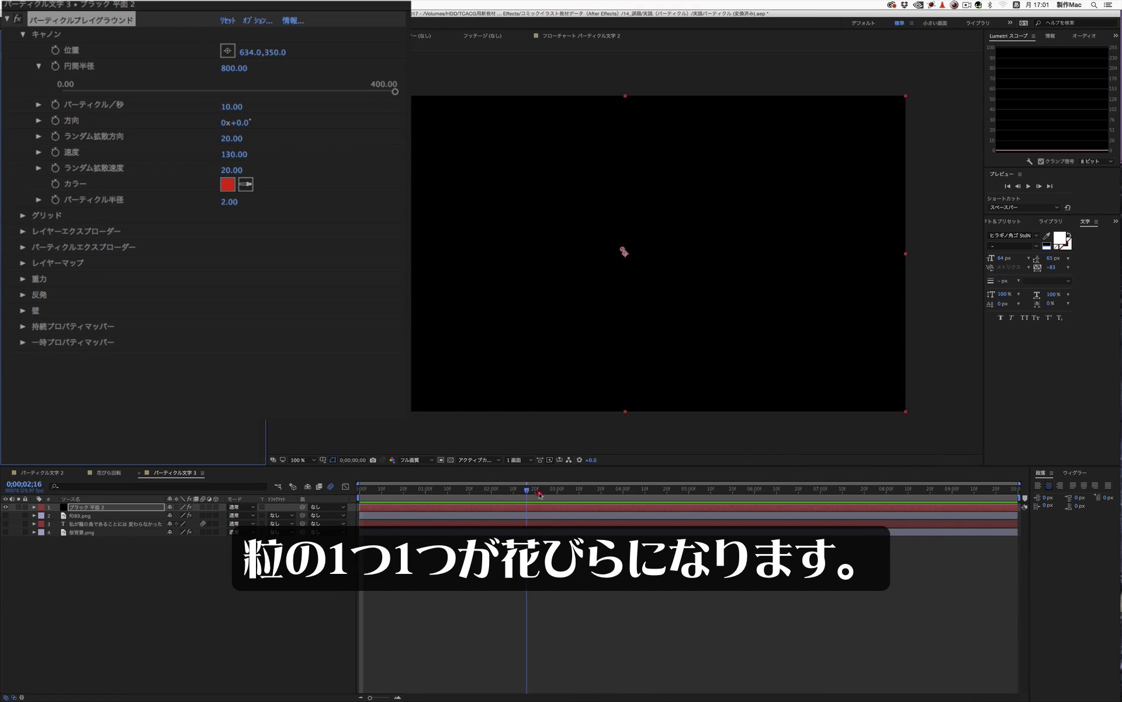
left_click_drag(540, 494, 557, 490)
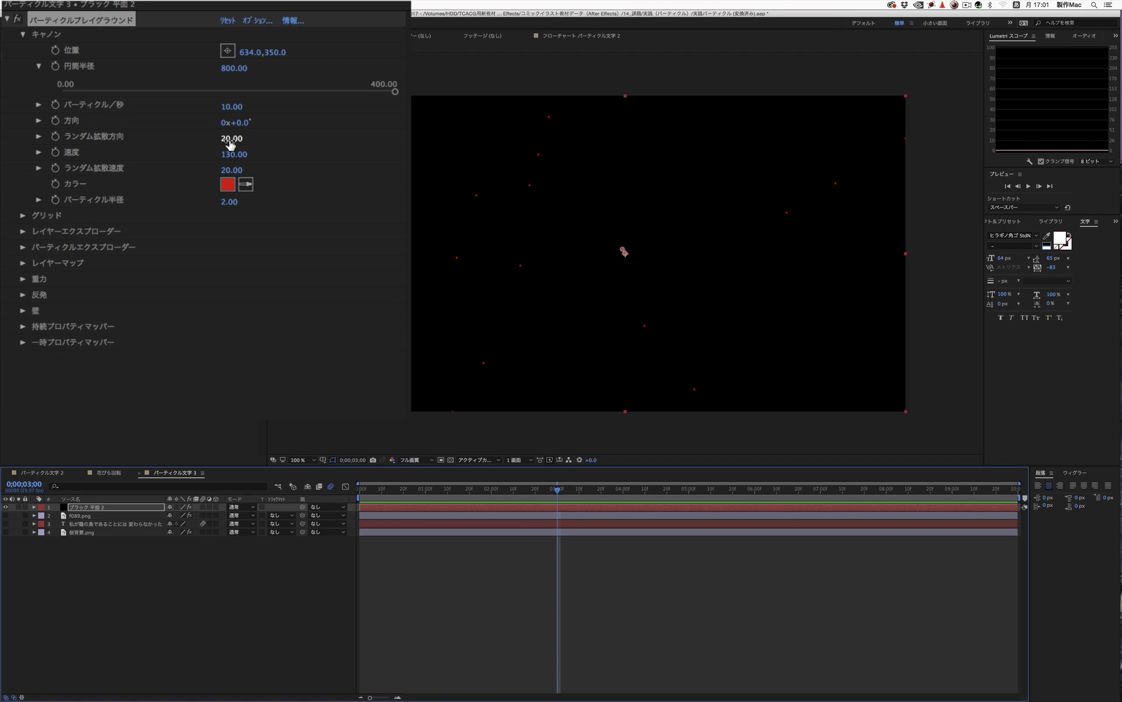
Step: Set Random Spread Direction to 200 and preview the wider spread
left_click(230, 140)
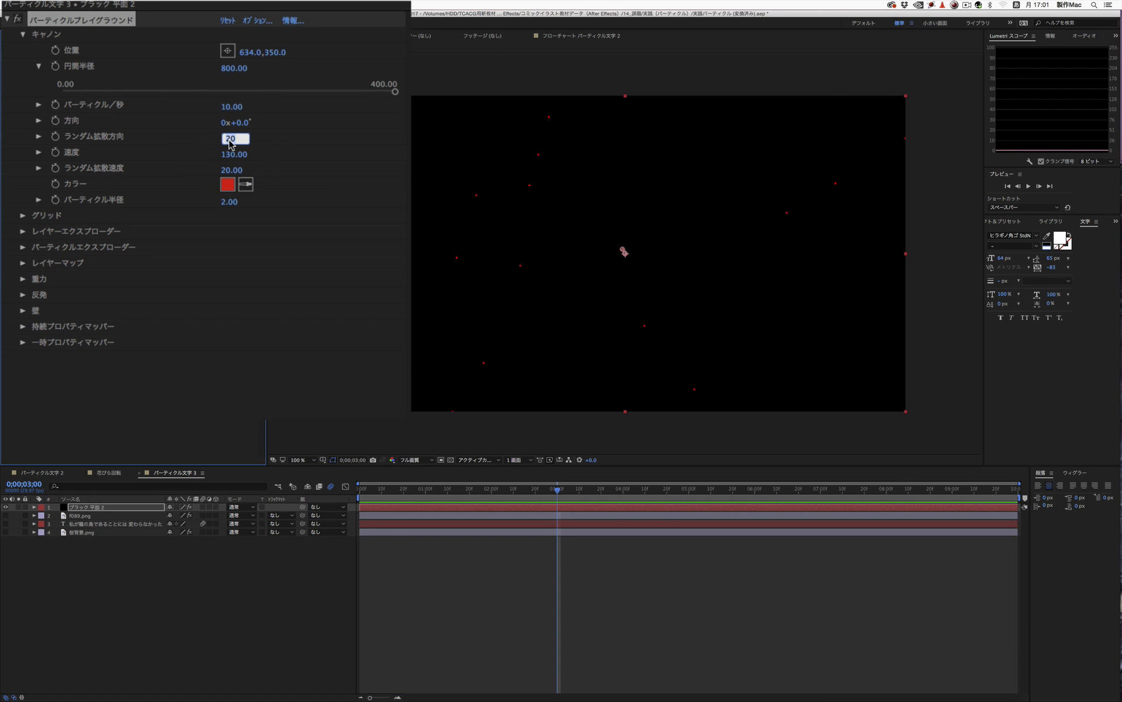
type("0")
key("Return")
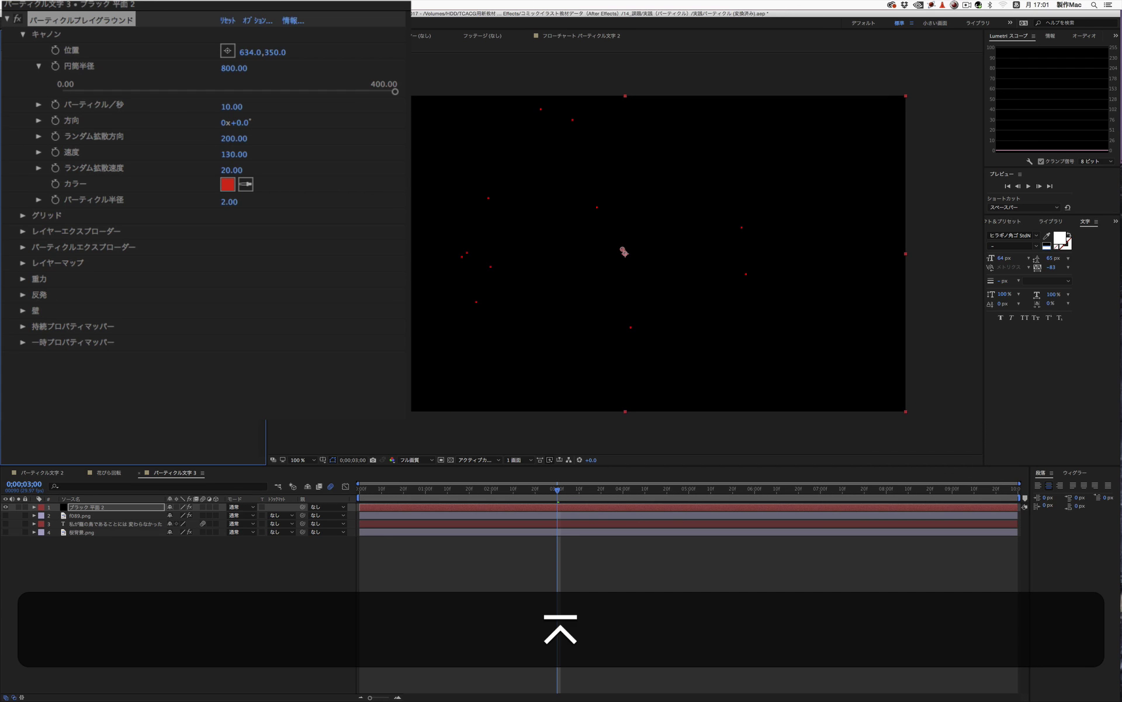
key("KP_0")
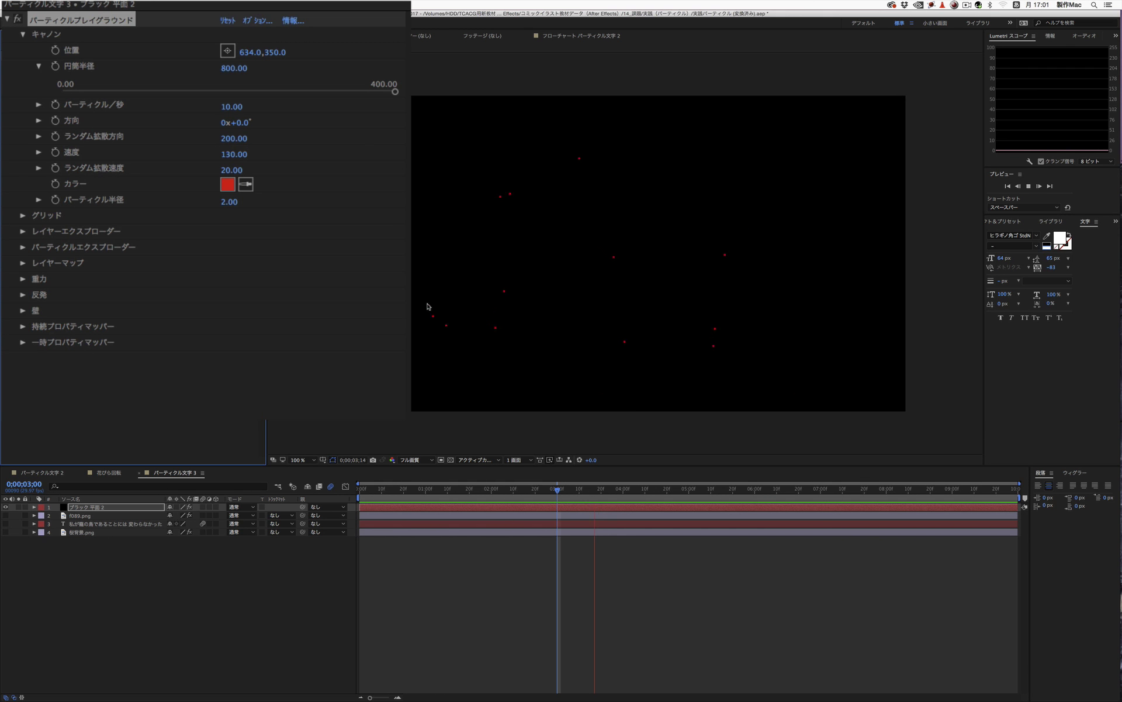
left_click(360, 151)
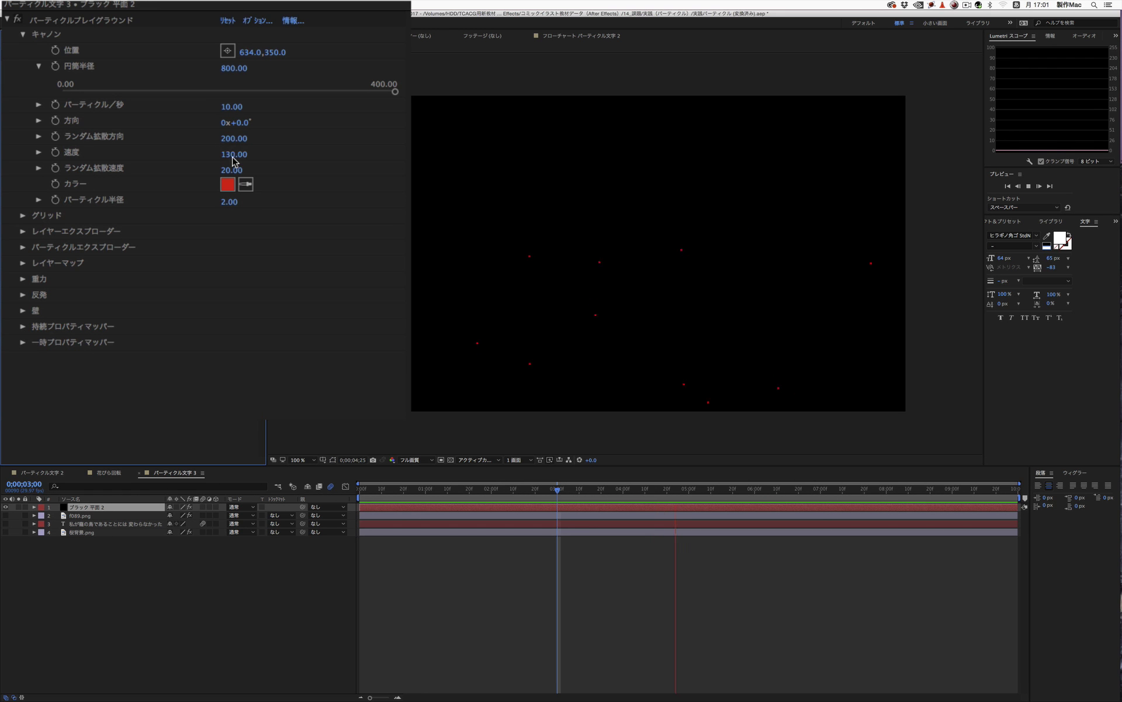
Step: Set the particle Velocity to 50
left_click(232, 154)
type("50")
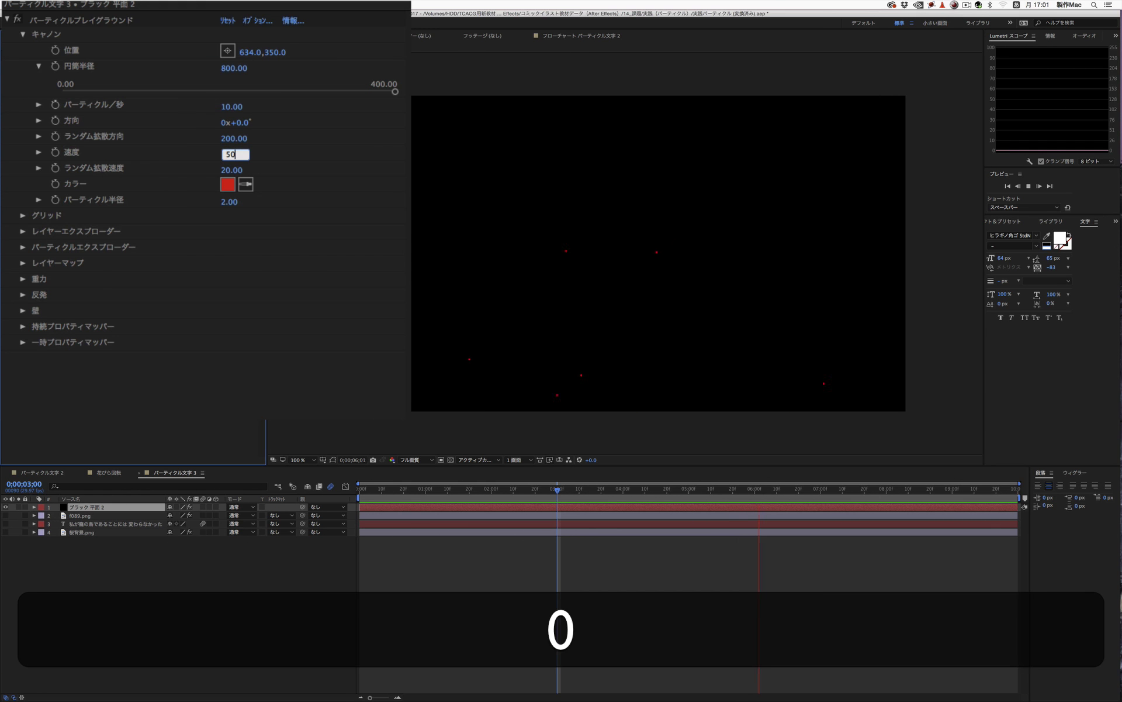
key("Return")
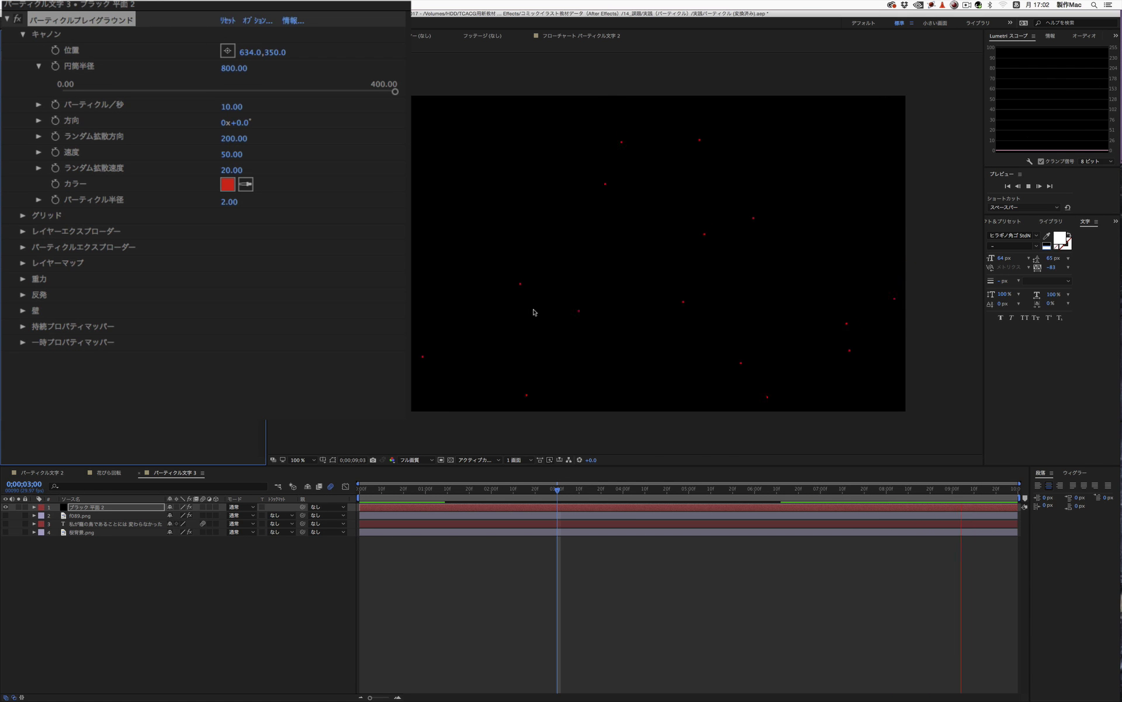
left_click(448, 493)
Step: Save the project and expand the Layer Map settings
key("super+s")
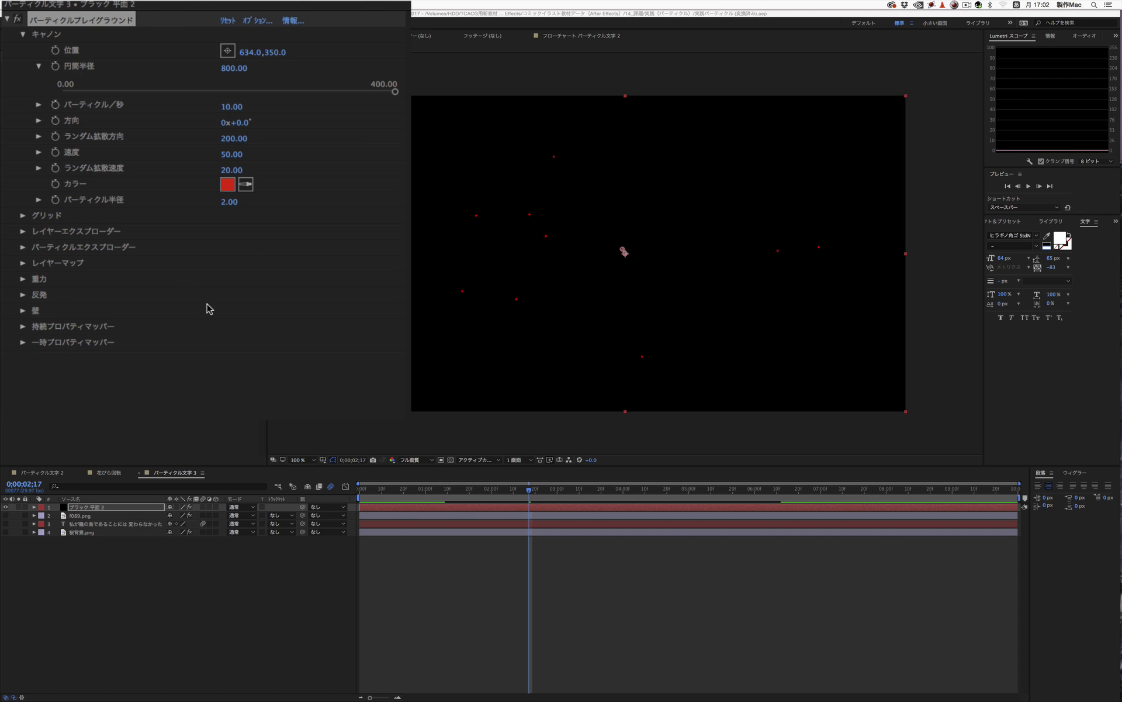
left_click(22, 265)
left_click(22, 264)
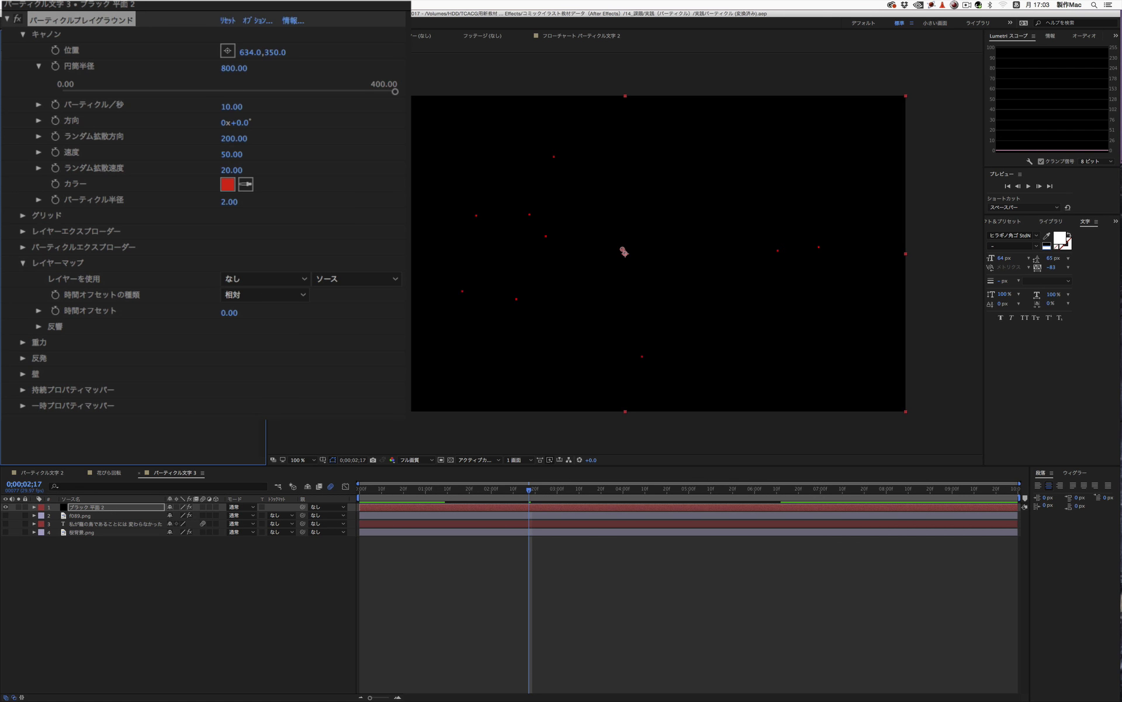
Step: Add the 花びら回転 comp as the top layer, check it at 0;00;01;20, and reselect the black solid
key("super+0")
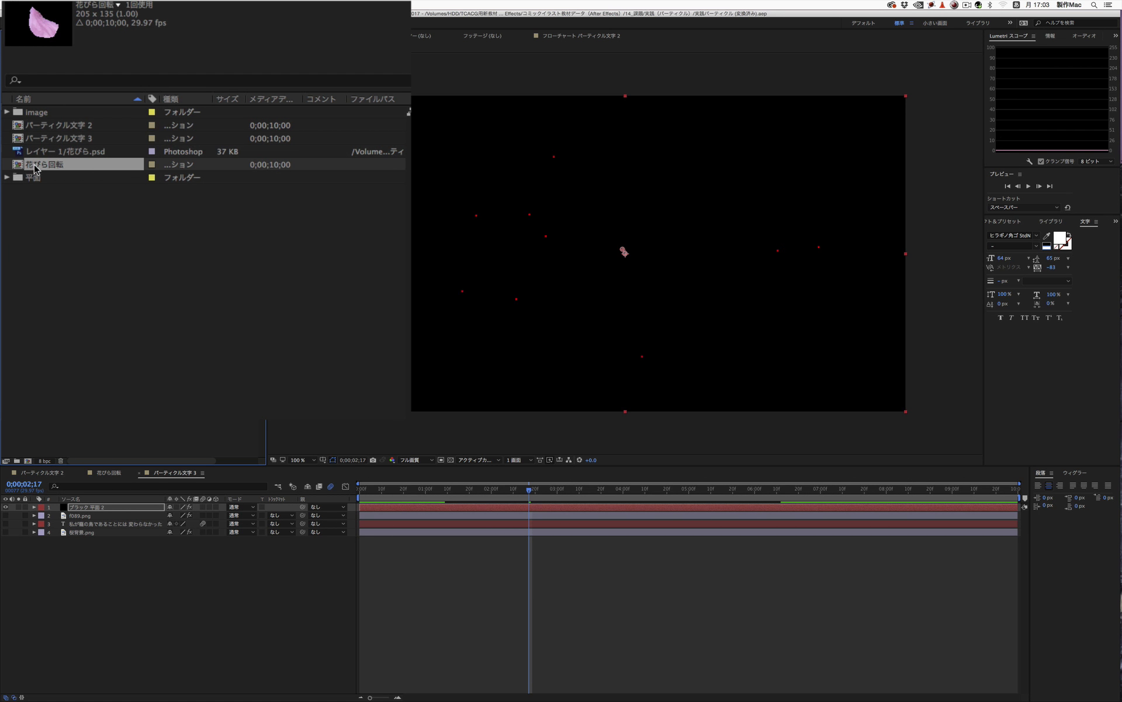
left_click_drag(17, 168, 107, 507)
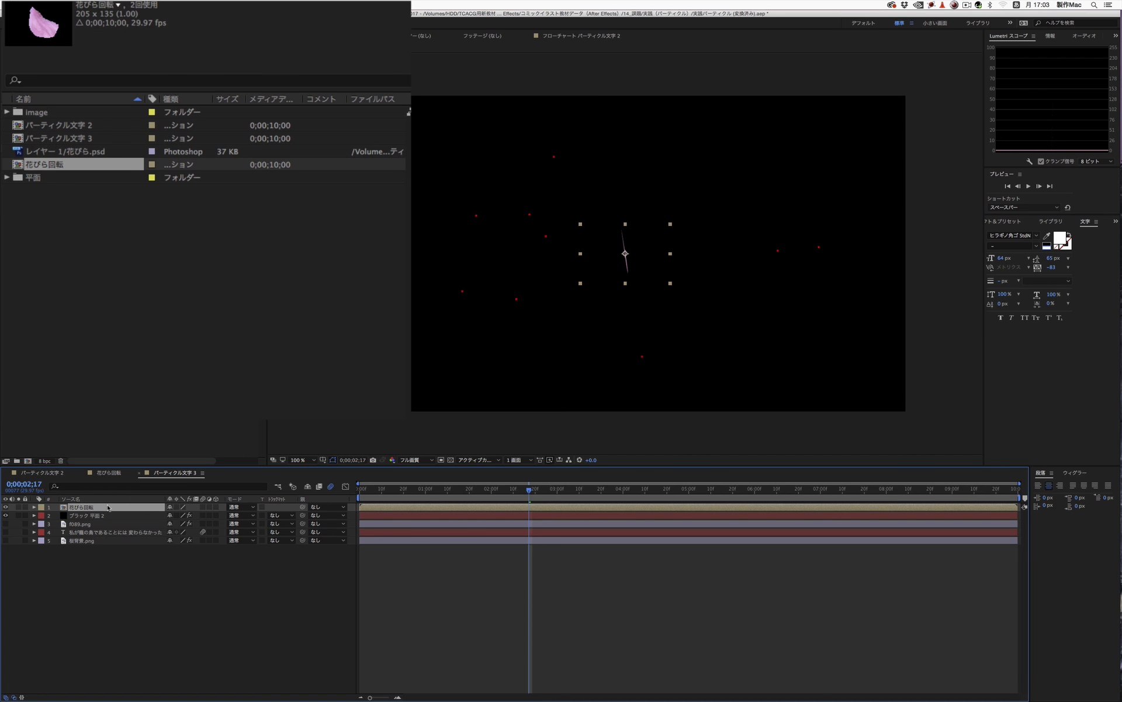
left_click_drag(369, 490, 475, 491)
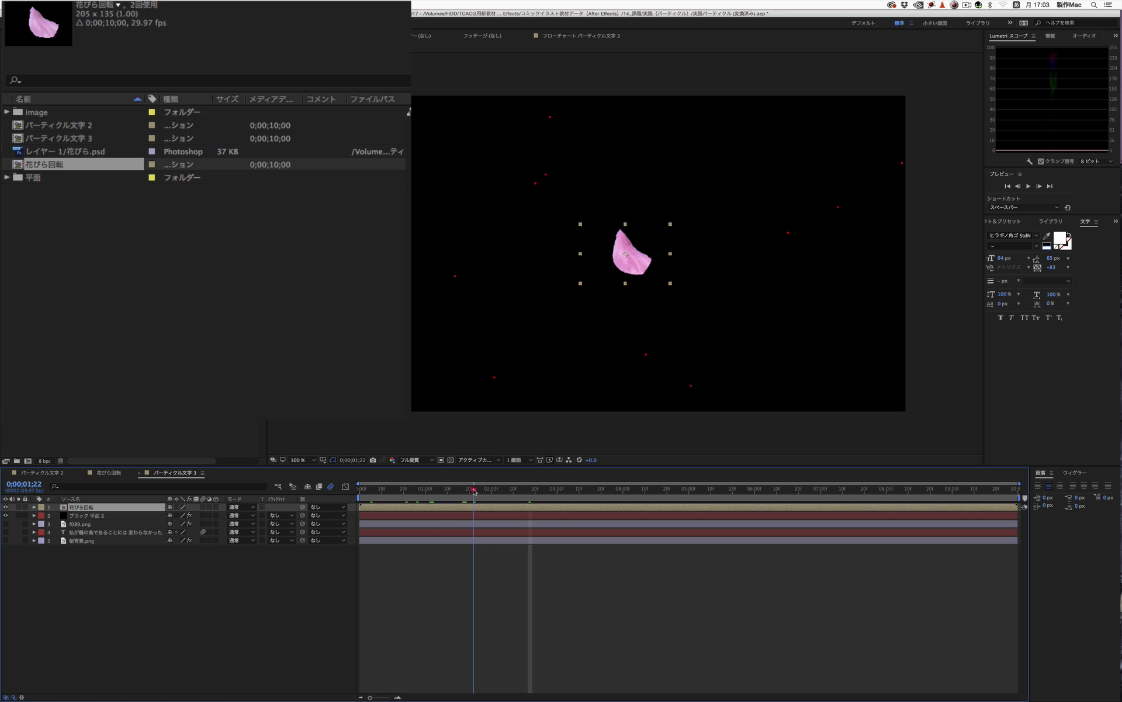
left_click_drag(474, 491, 469, 490)
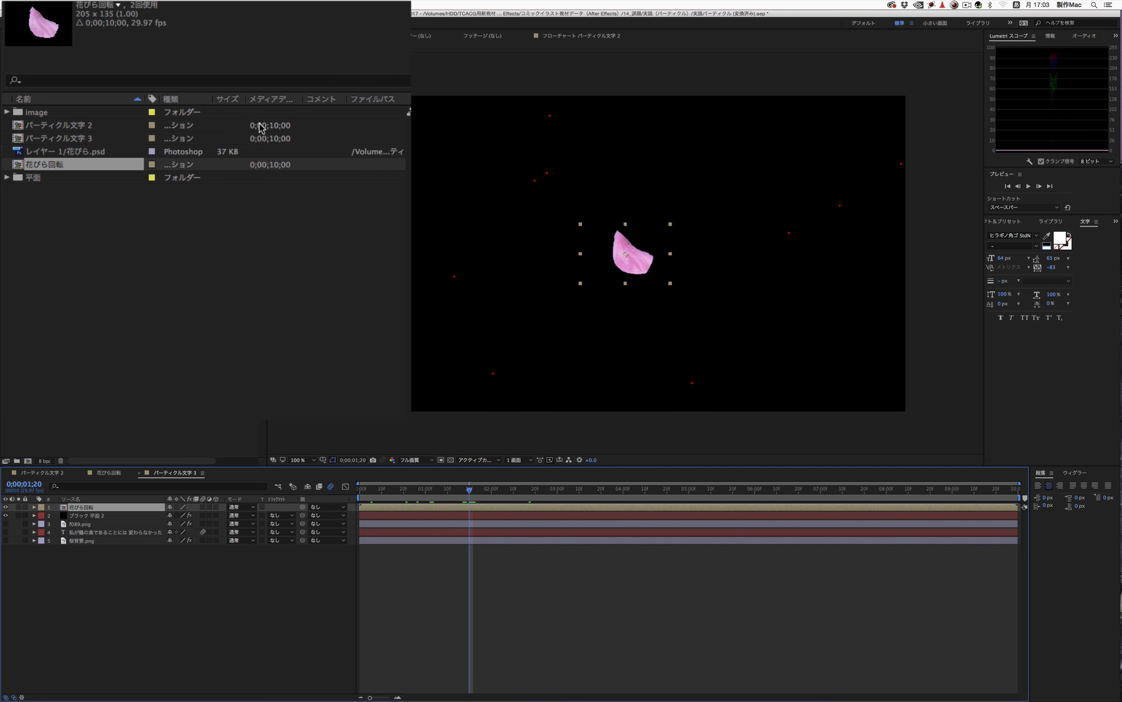
left_click(165, 6)
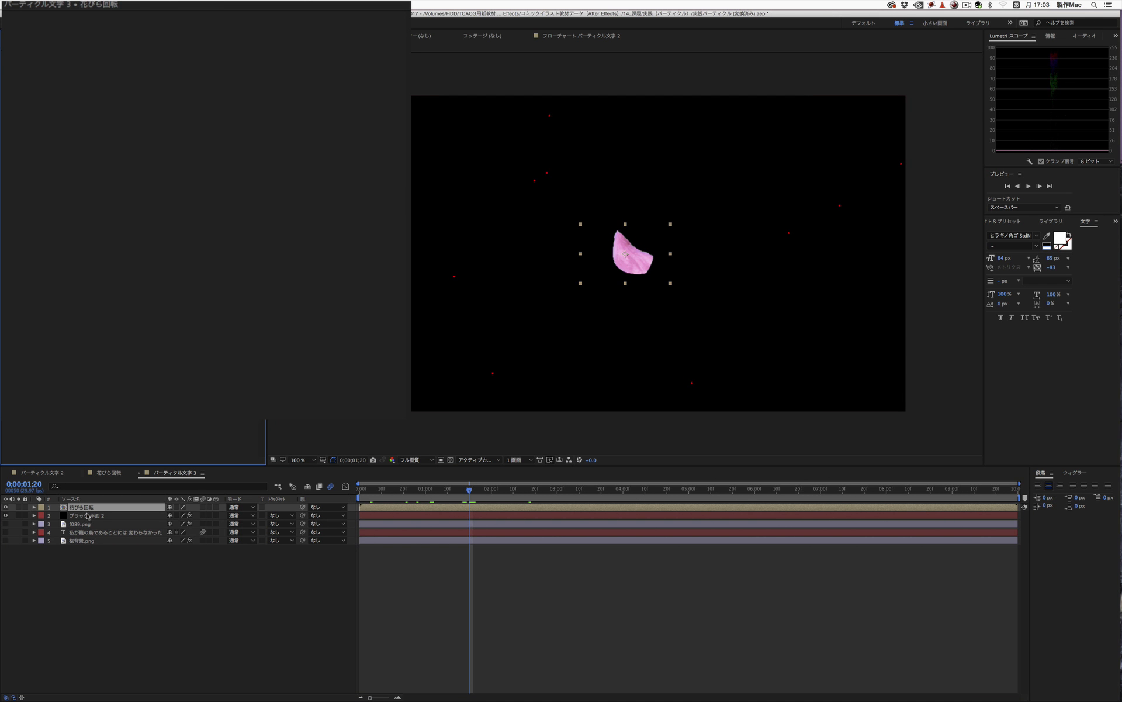
left_click(87, 516)
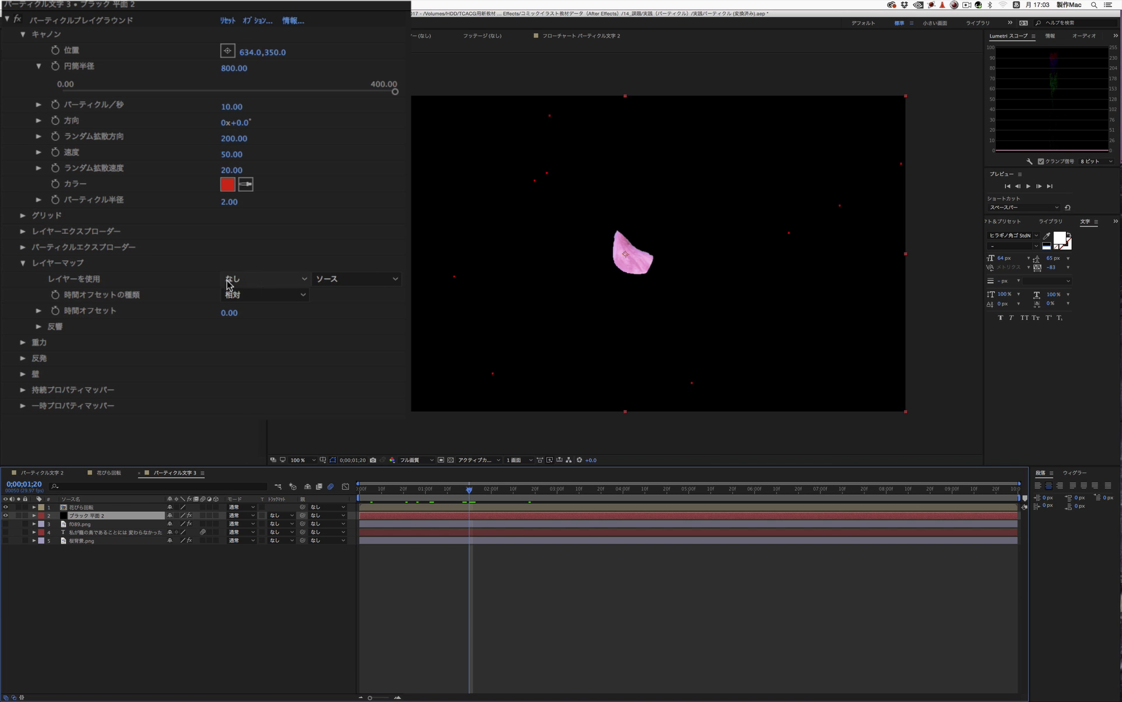
Step: Set Layer Map's Use Layer to 1. 花びら回転 and scrub to see petals replace particles
left_click(258, 280)
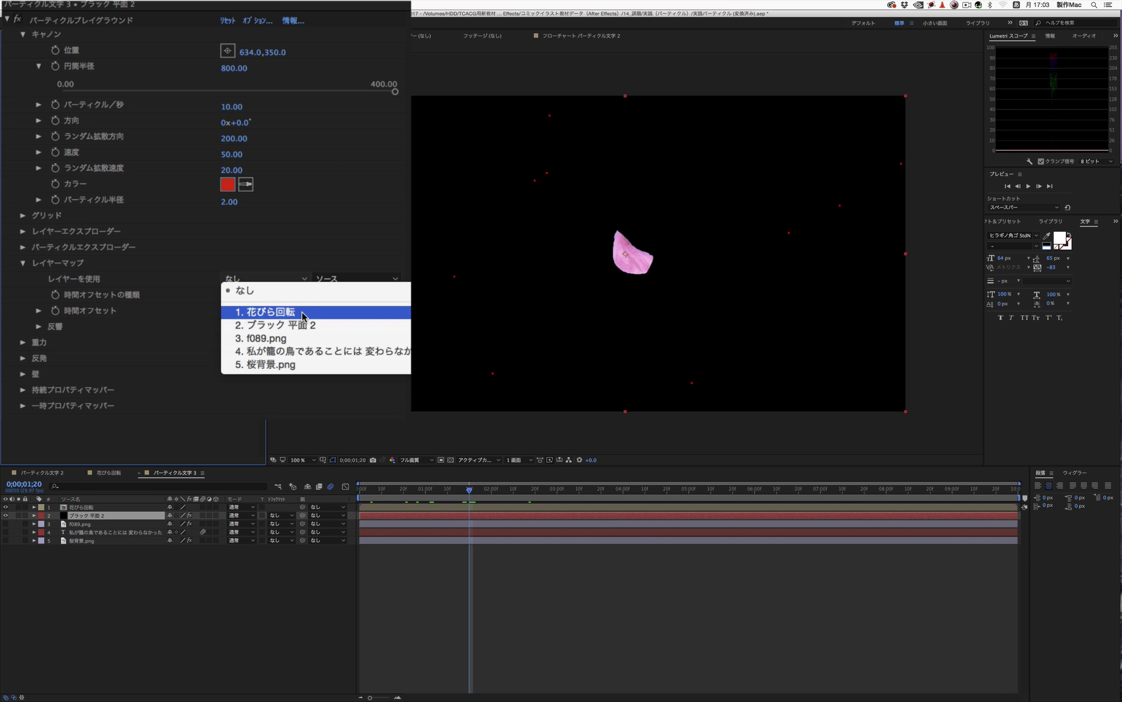
left_click(302, 316)
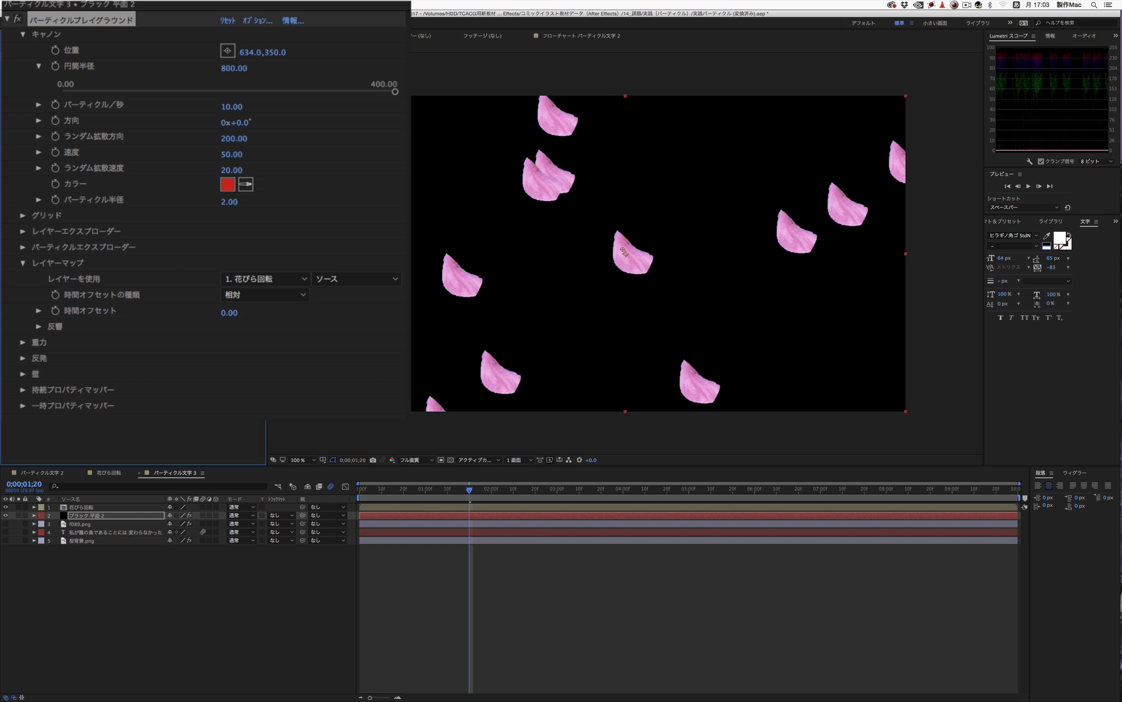
mouse_move(395, 493)
left_mouse_down()
mouse_move(634, 480)
mouse_move(564, 482)
left_mouse_up()
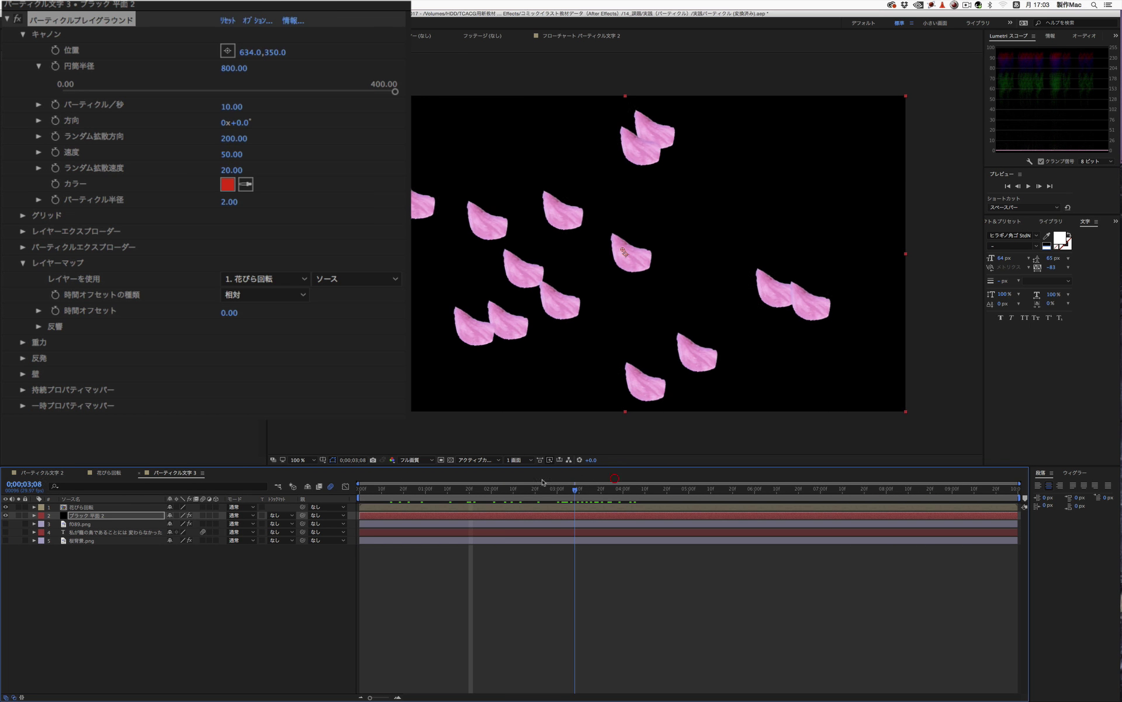
key("Home")
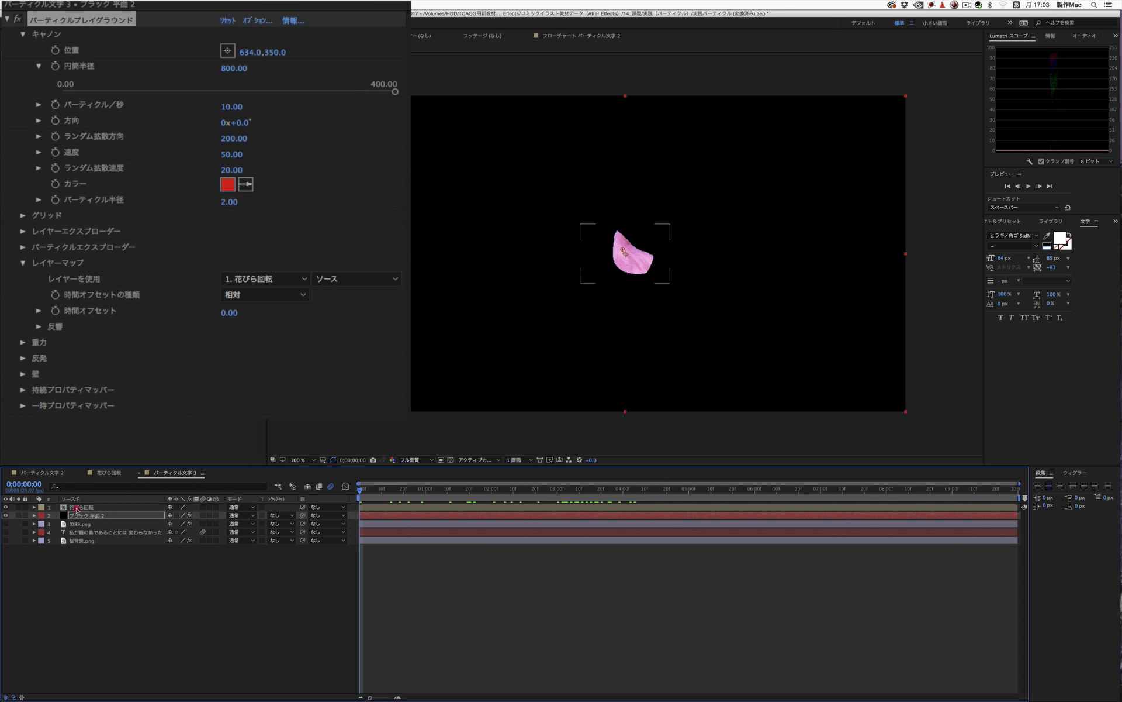
Step: Hide the original 花びら回転 layer and check the petal particles at later frames
left_click(78, 508)
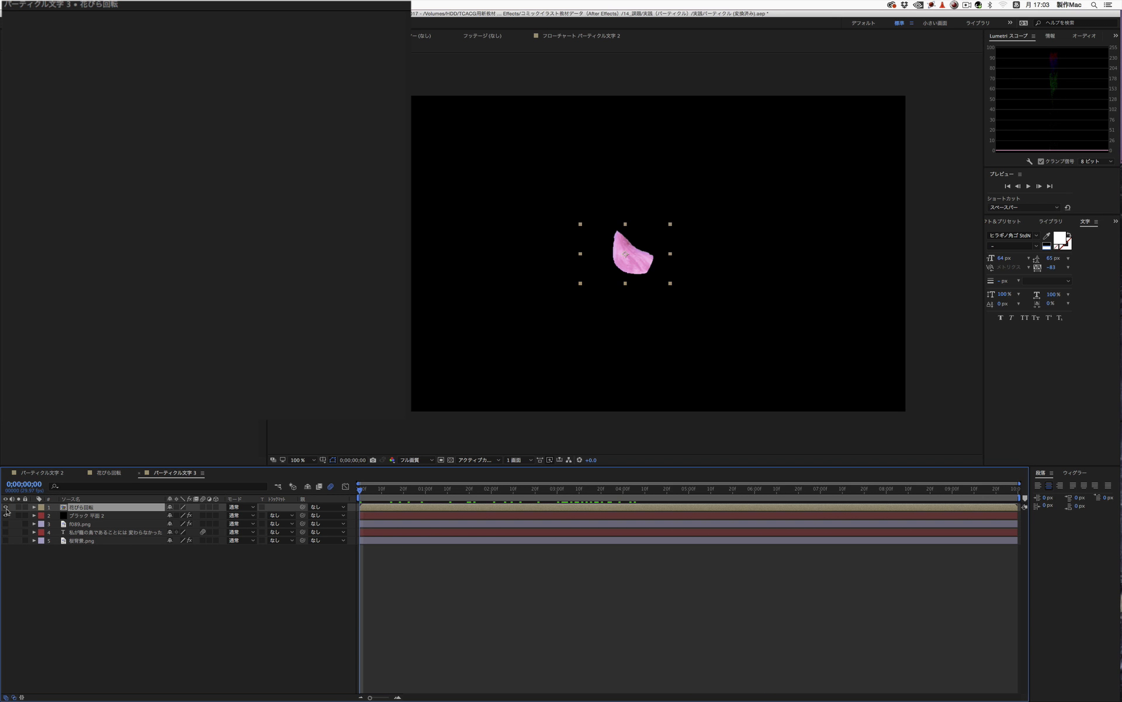
left_click(6, 507)
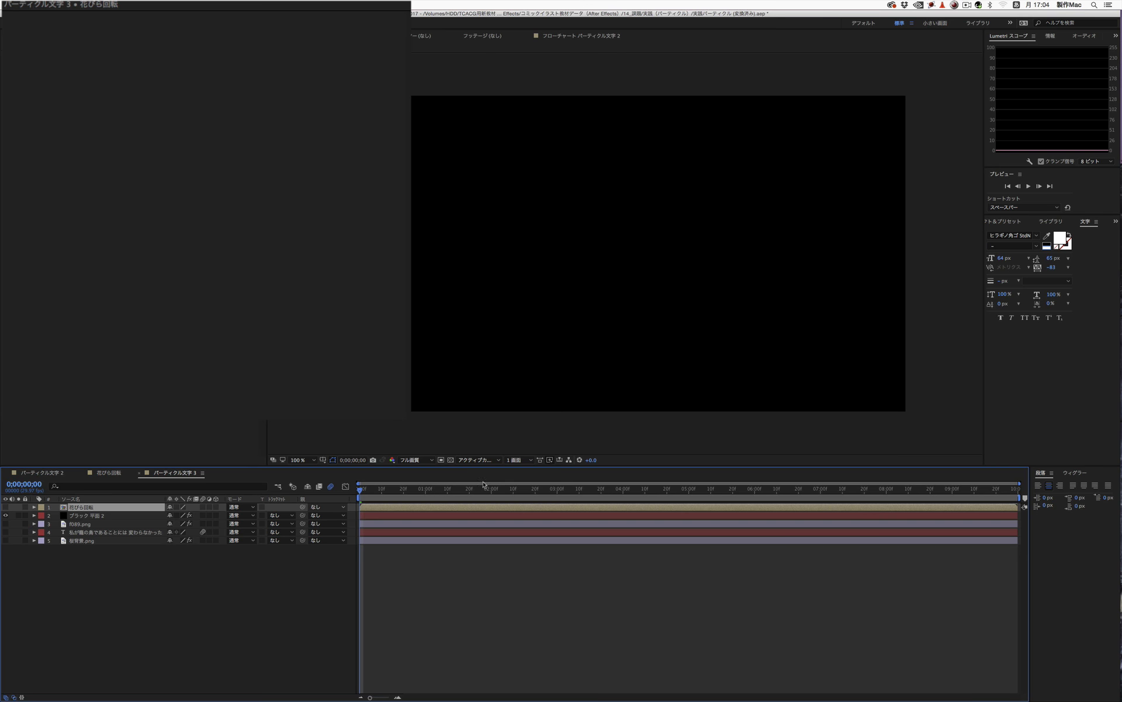
left_click_drag(475, 491, 500, 492)
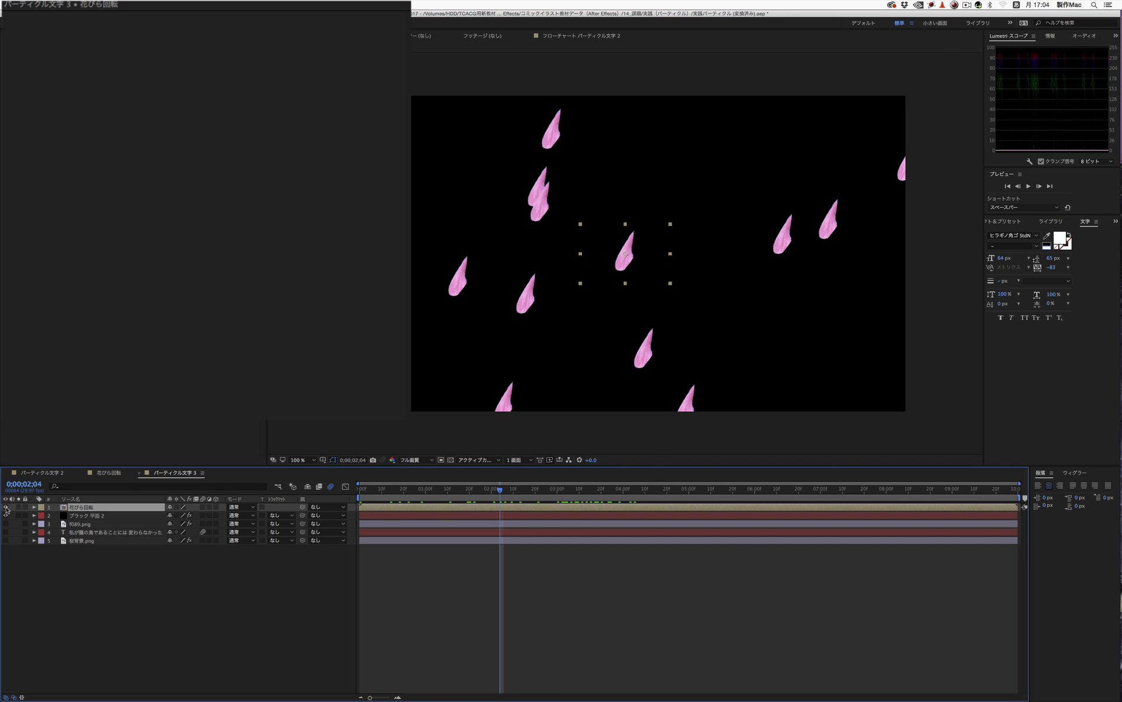
mouse_move(532, 492)
left_mouse_down()
mouse_move(616, 486)
mouse_move(535, 490)
left_mouse_up()
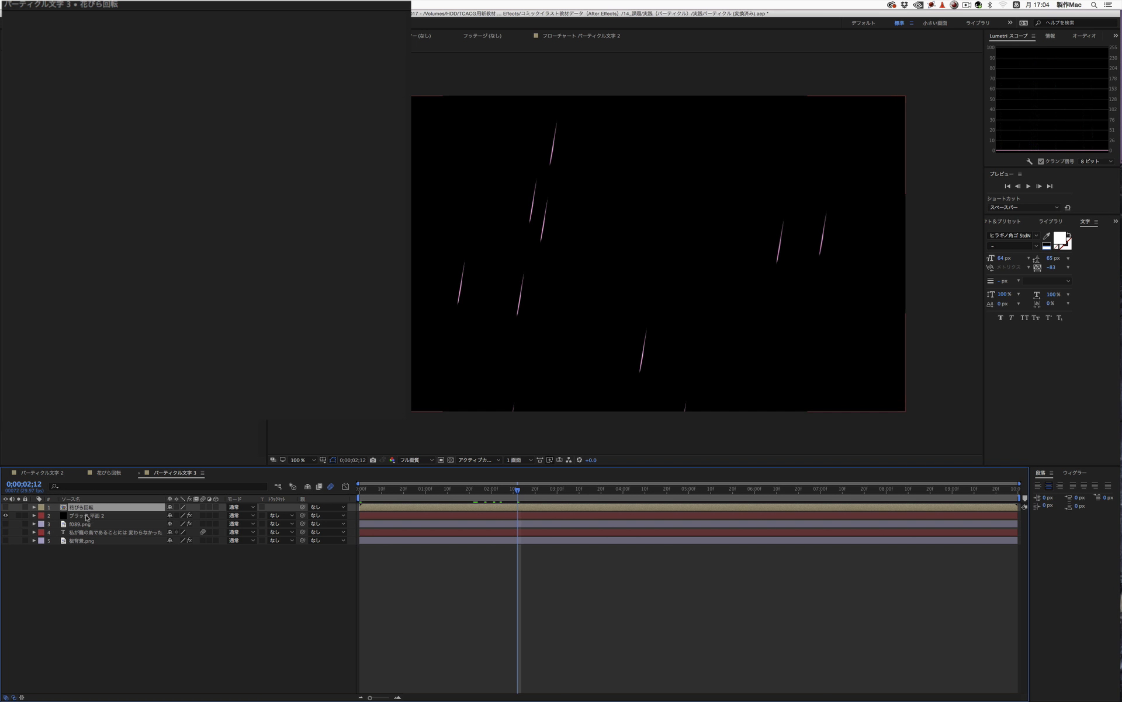
left_click(87, 516)
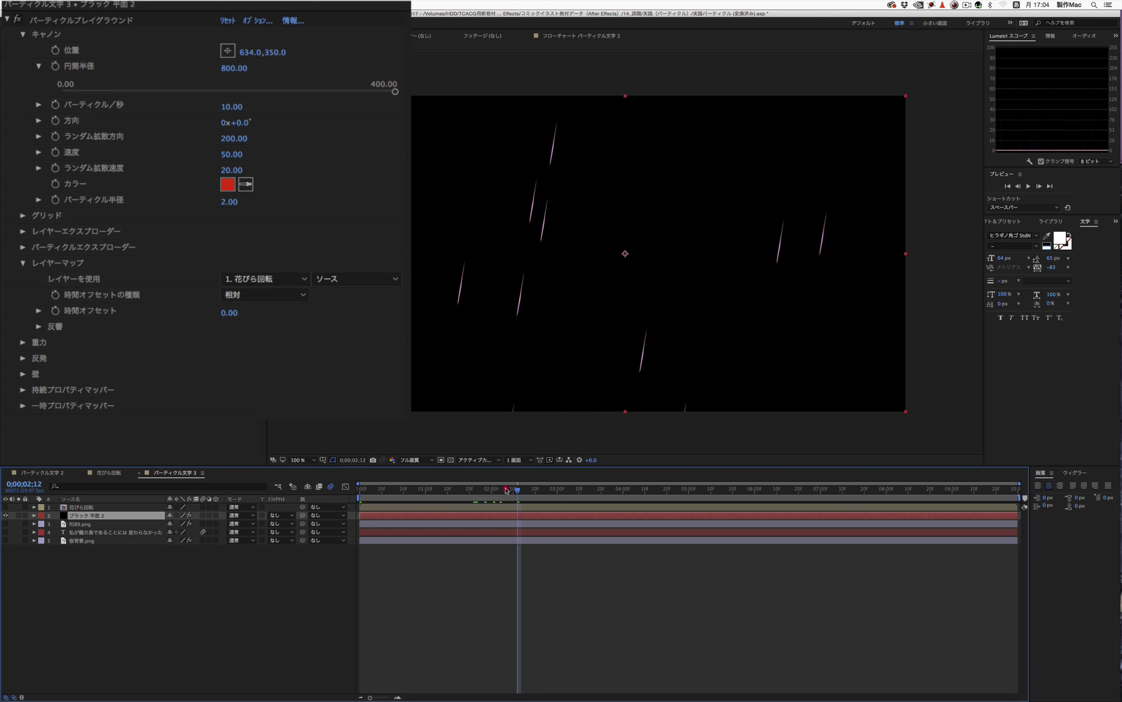
left_click_drag(506, 490, 568, 490)
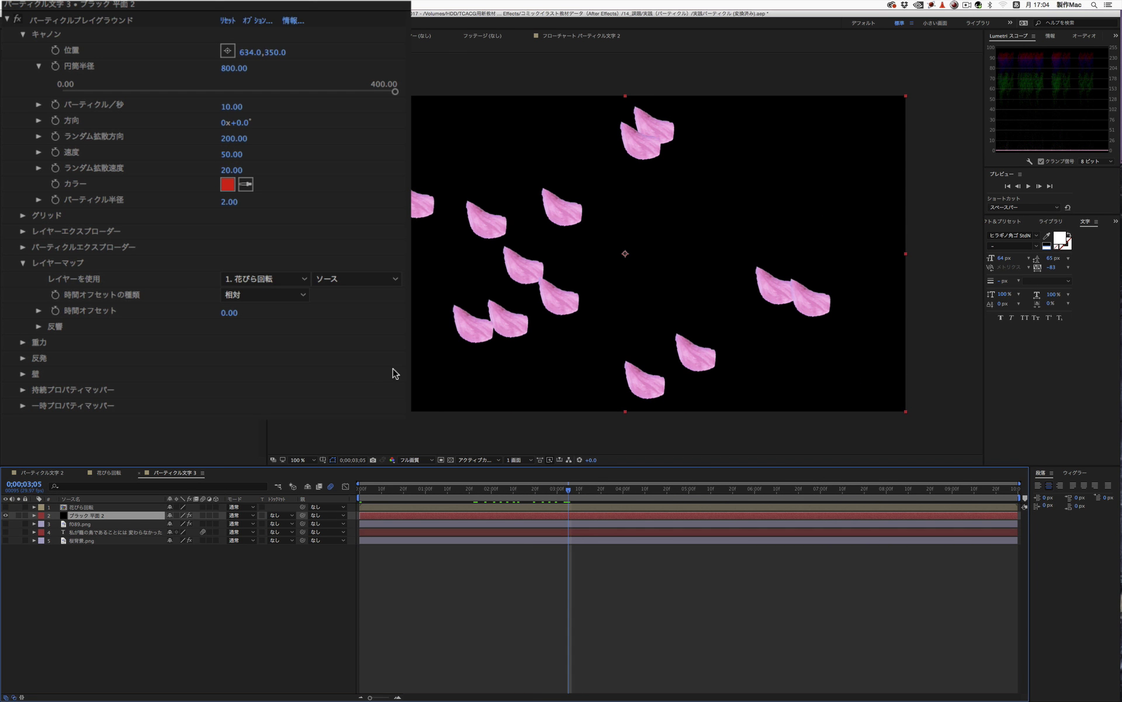
Step: Set the time offset type to 相対ランダム with maximum random time 4.10, then preview
left_click(279, 295)
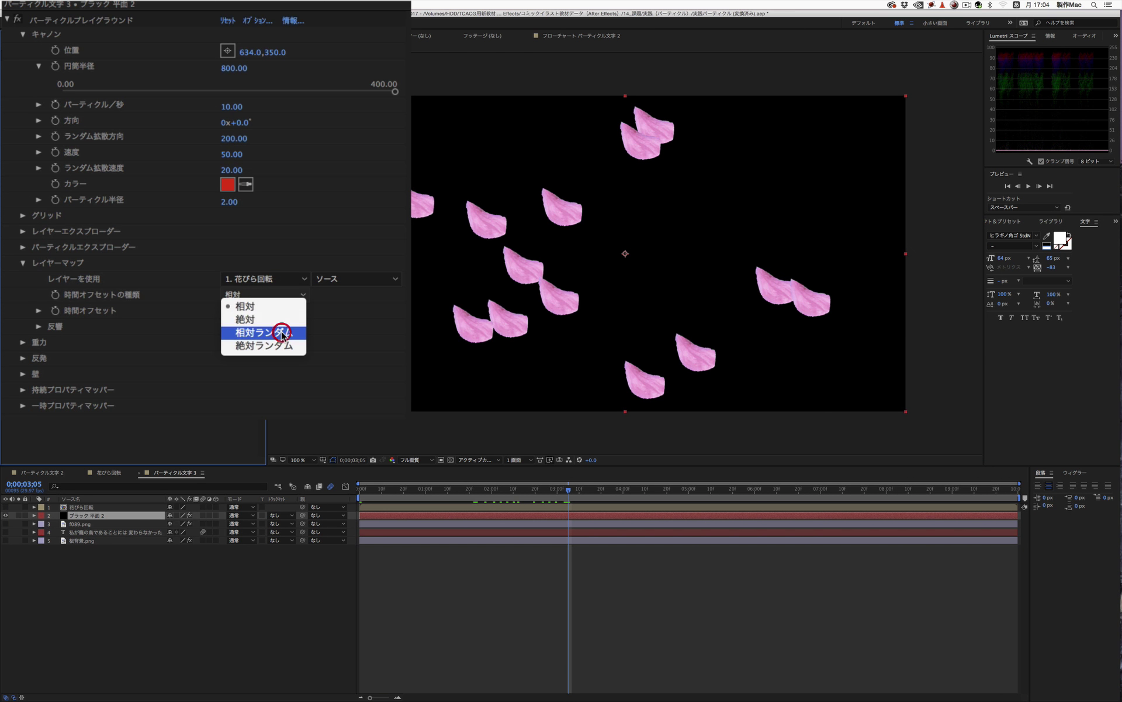
left_click(282, 333)
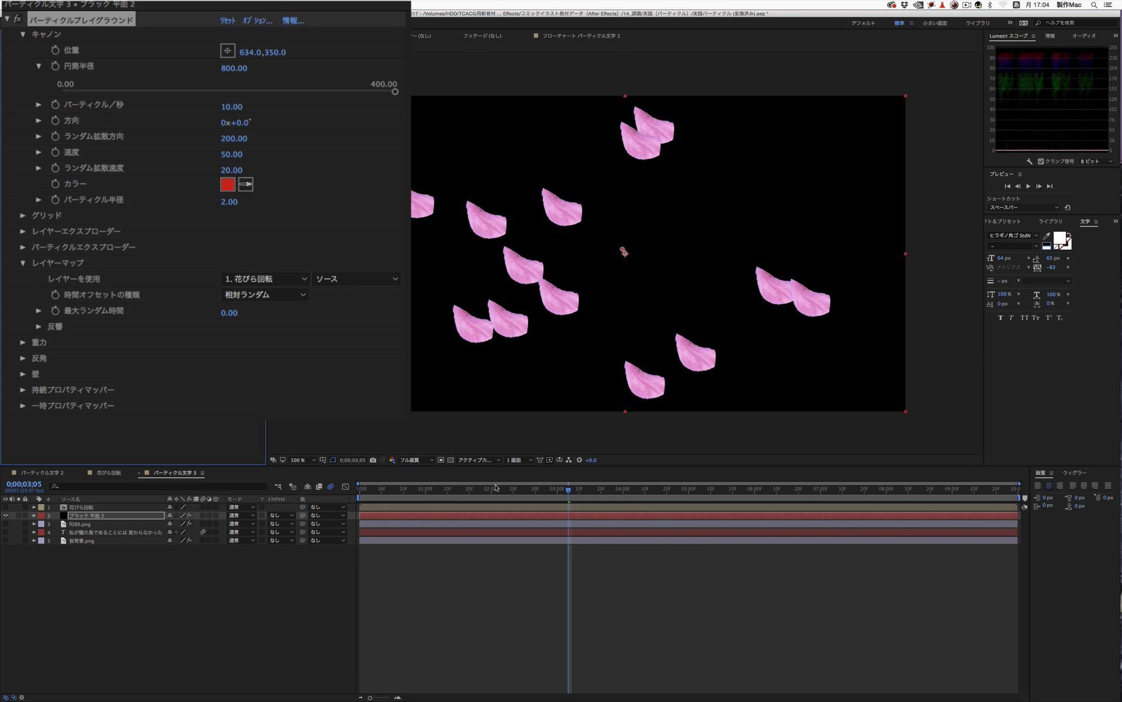
key("space")
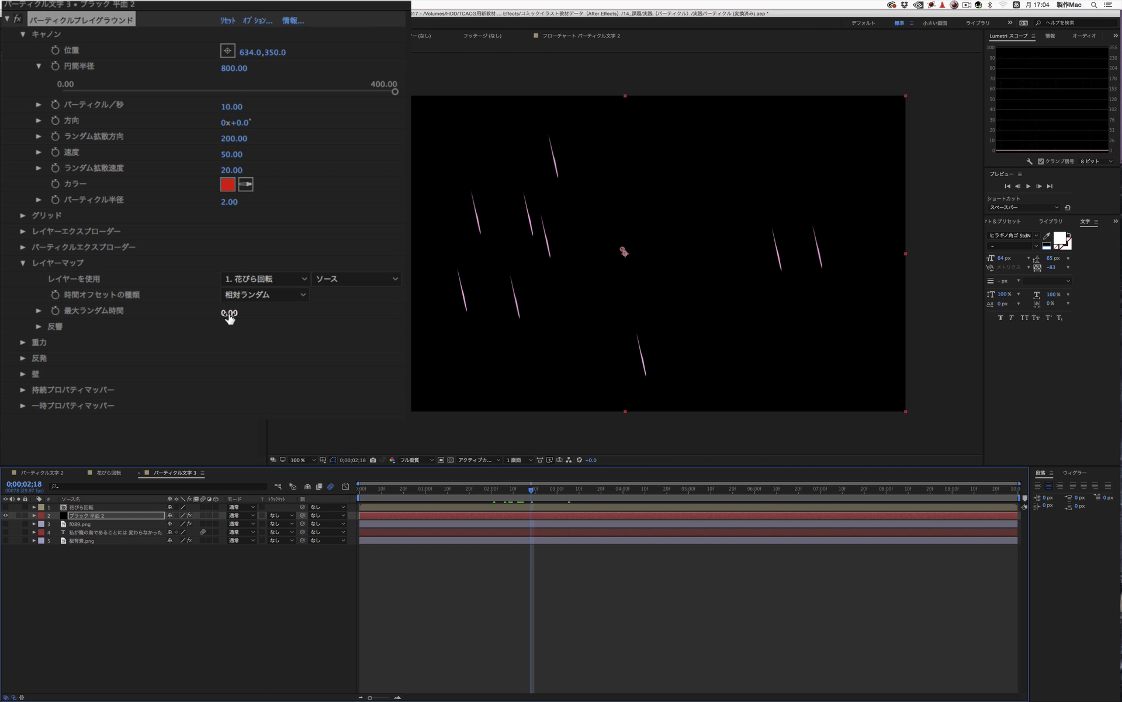
mouse_move(229, 317)
left_mouse_down()
mouse_move(285, 315)
mouse_move(260, 317)
left_mouse_up()
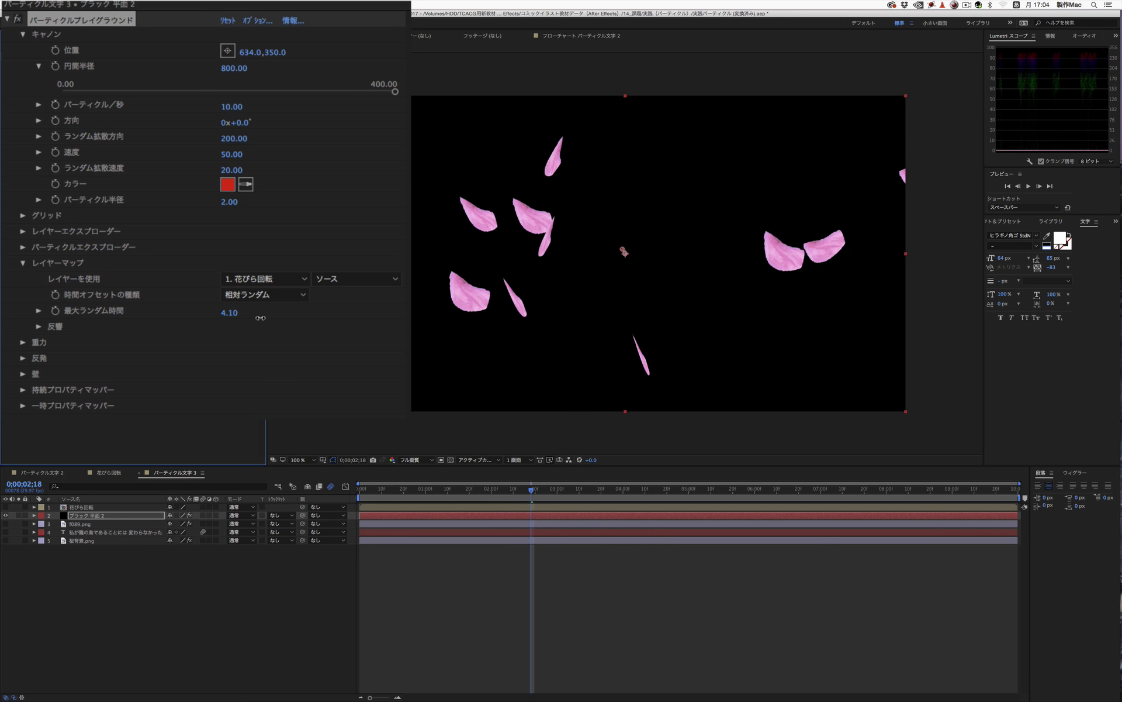
key("space")
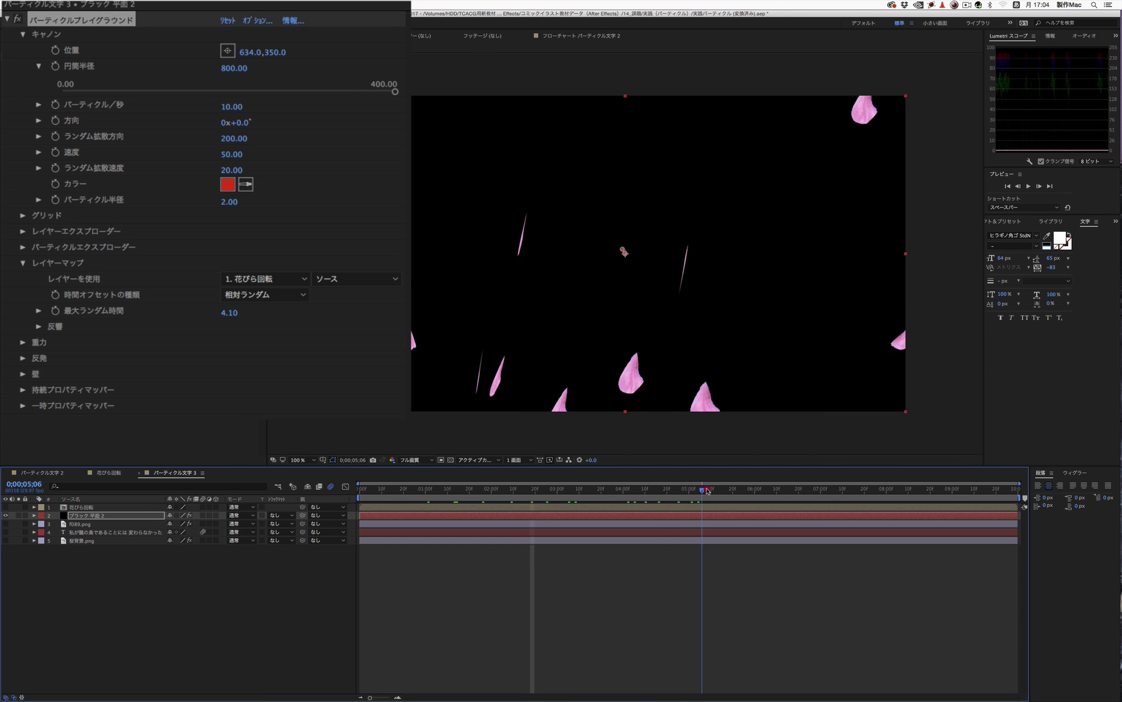
left_click(685, 490)
left_click_drag(686, 490, 631, 492)
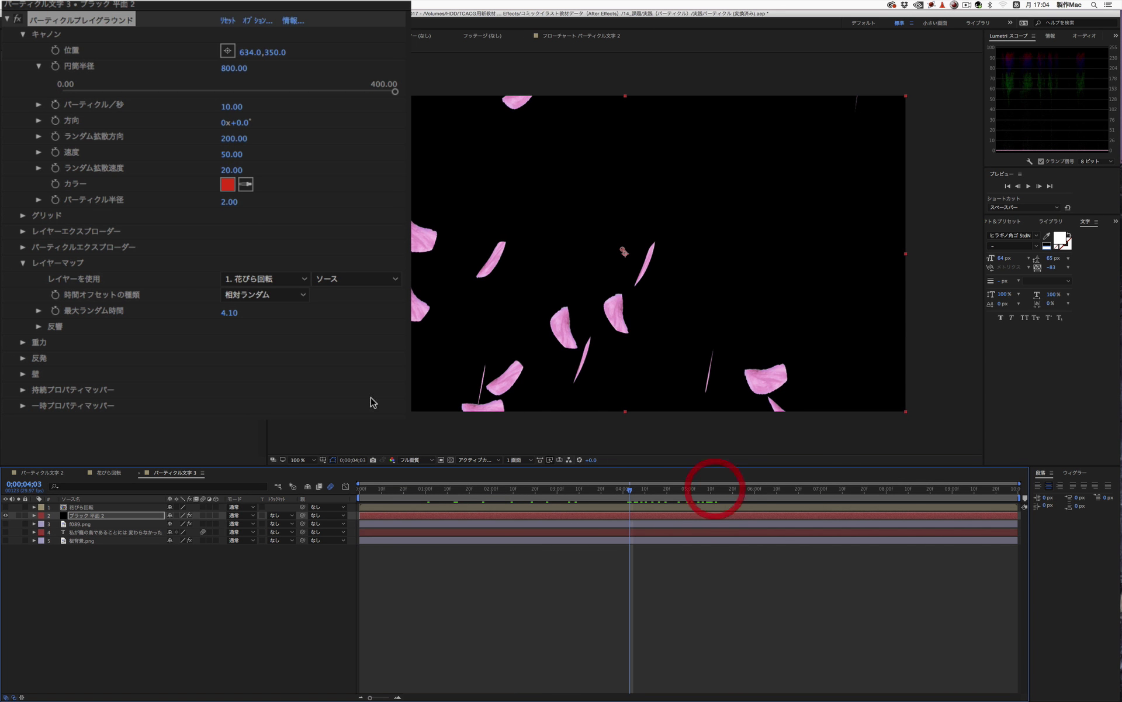
Step: Expand the Gravity settings and preview the animation from 02;03
left_click(23, 343)
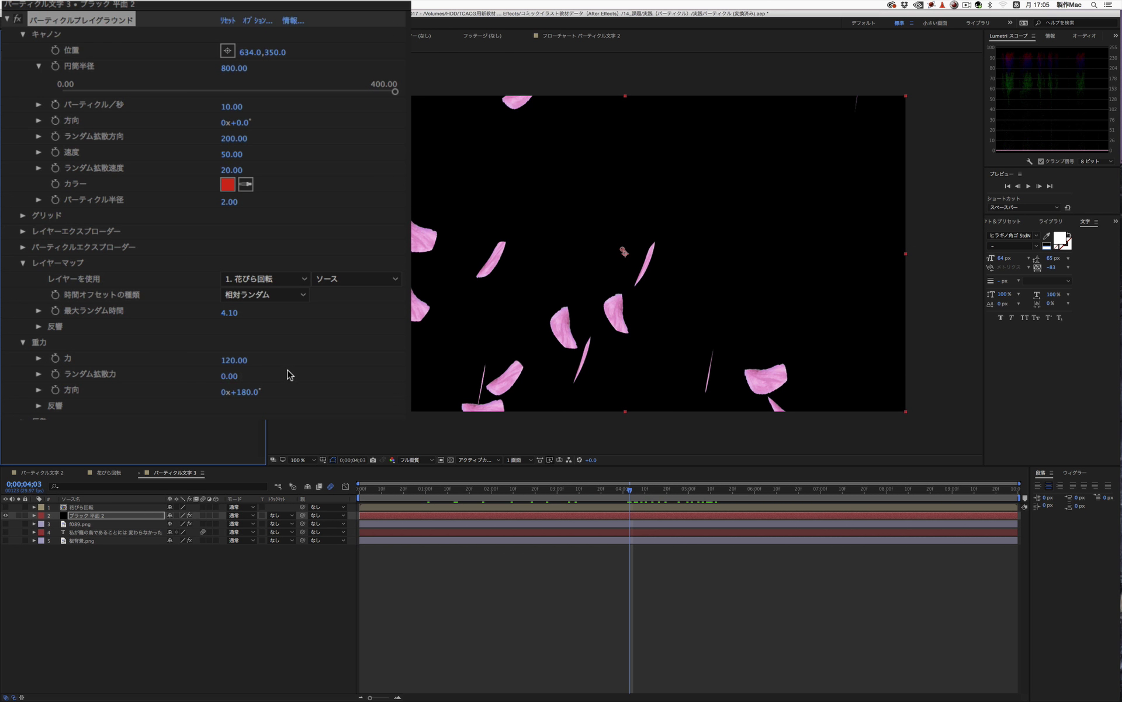
left_click_drag(474, 492, 498, 492)
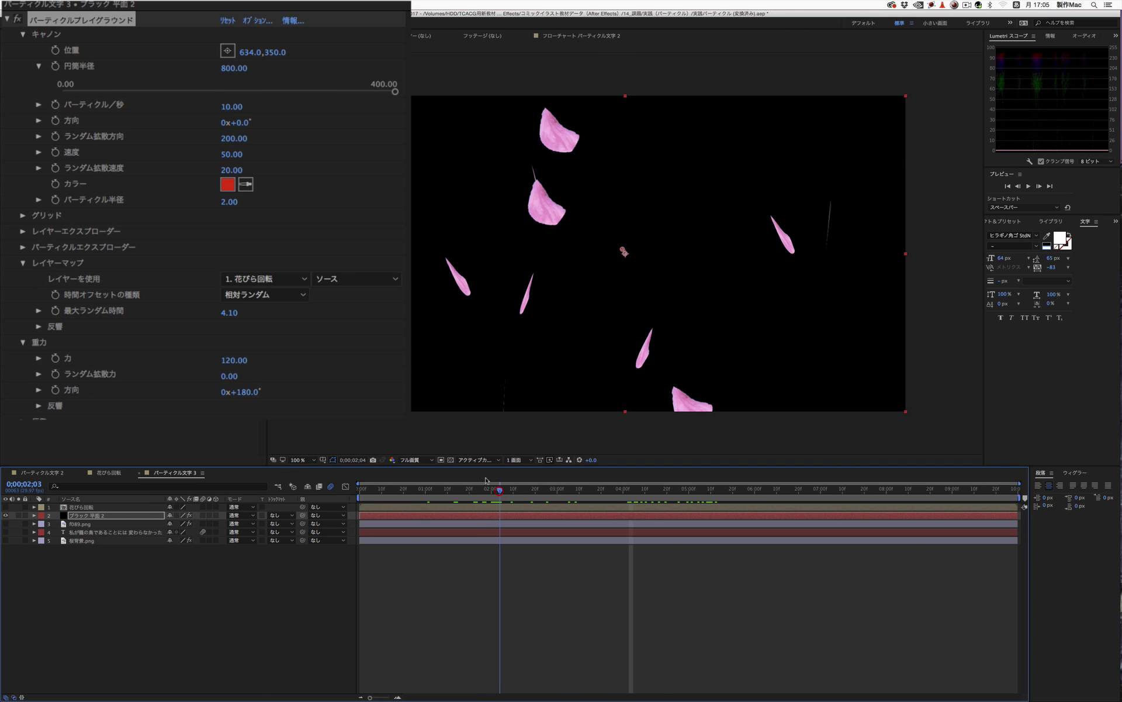
key("KP_0")
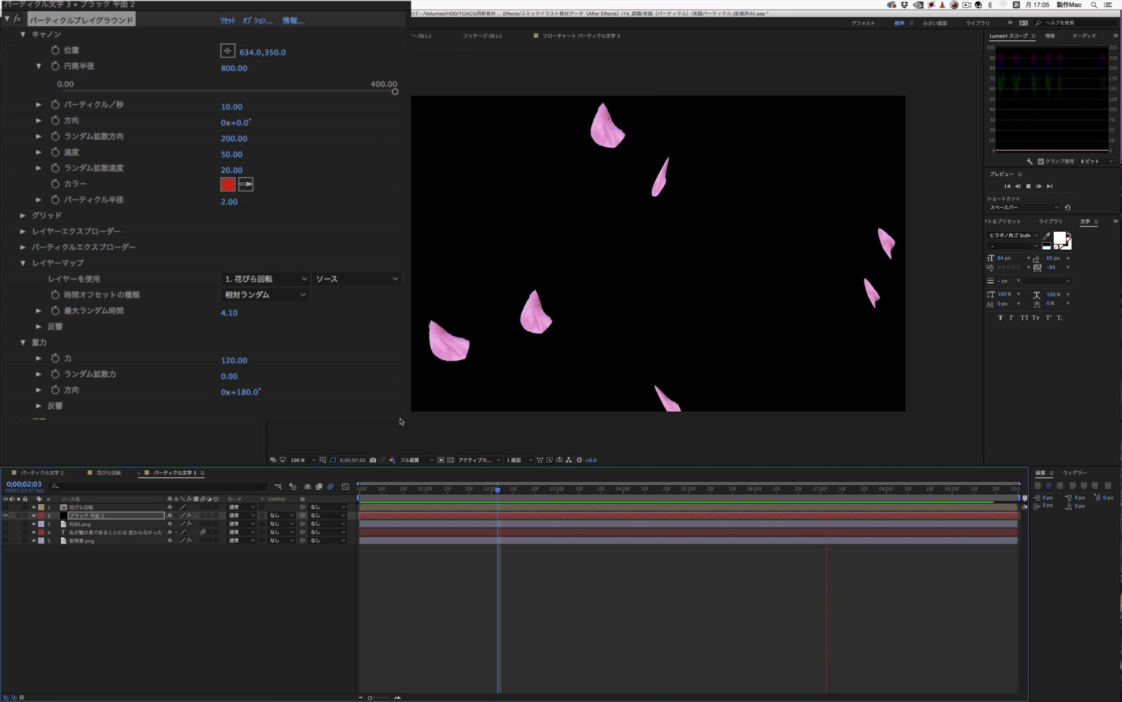
key("0")
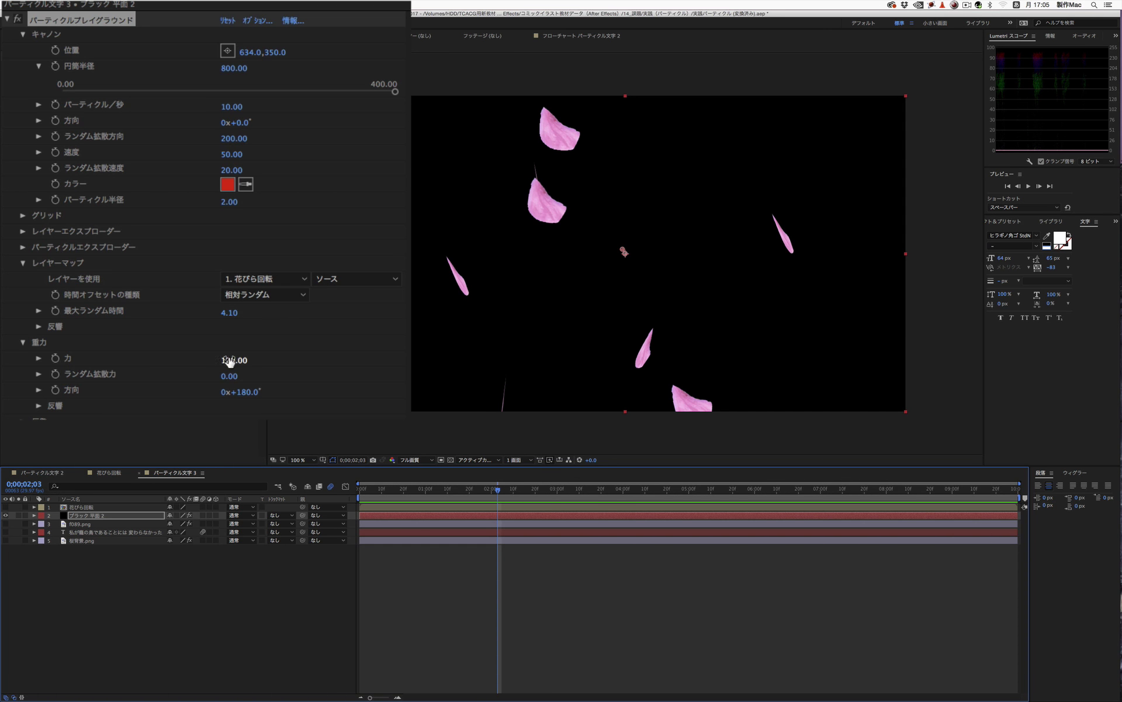
Step: Raise the gravity Force to 360 and preview the faster fall
left_click(229, 359)
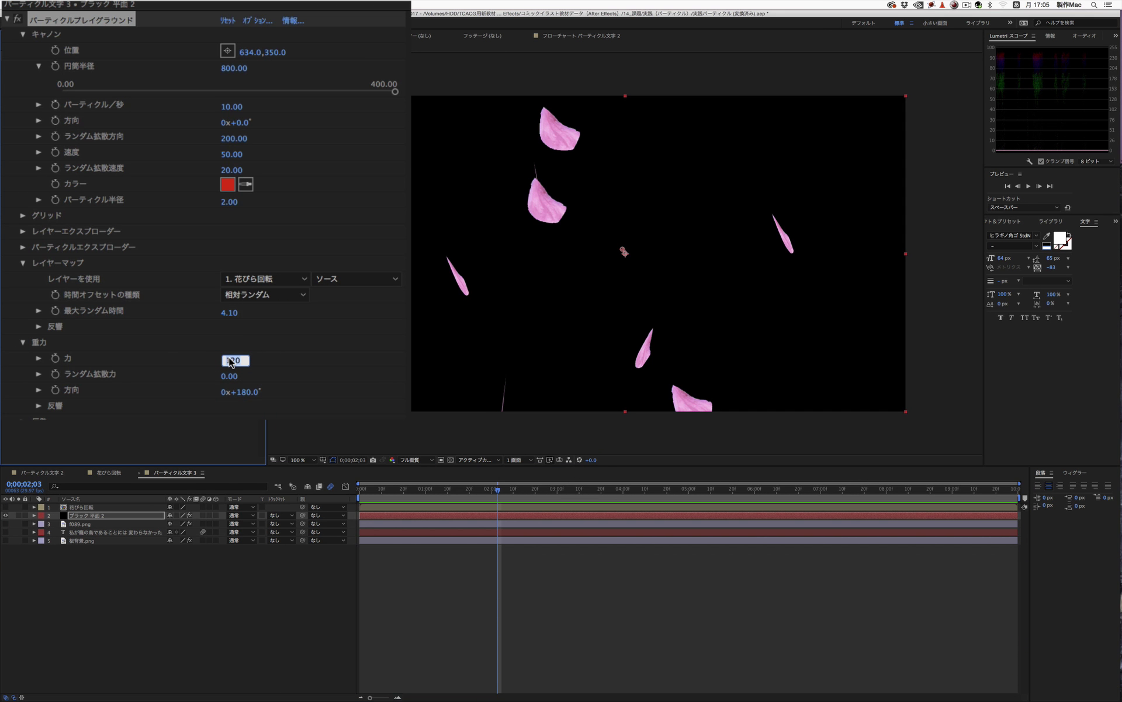
type("360")
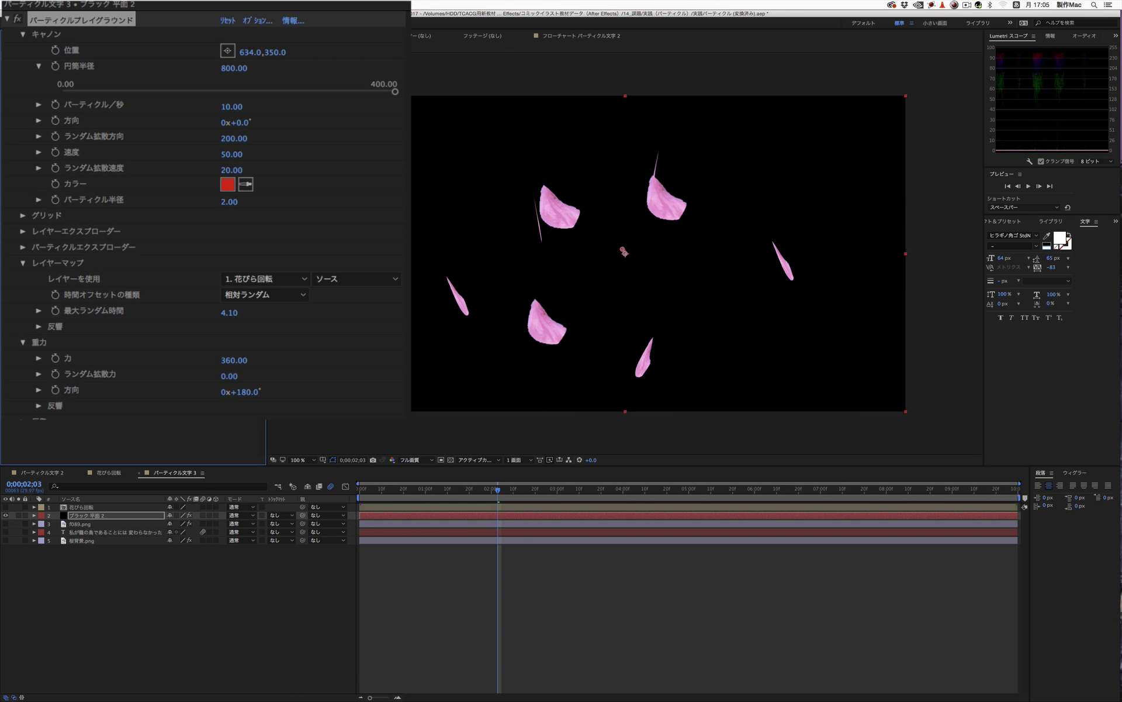
key("KP_0")
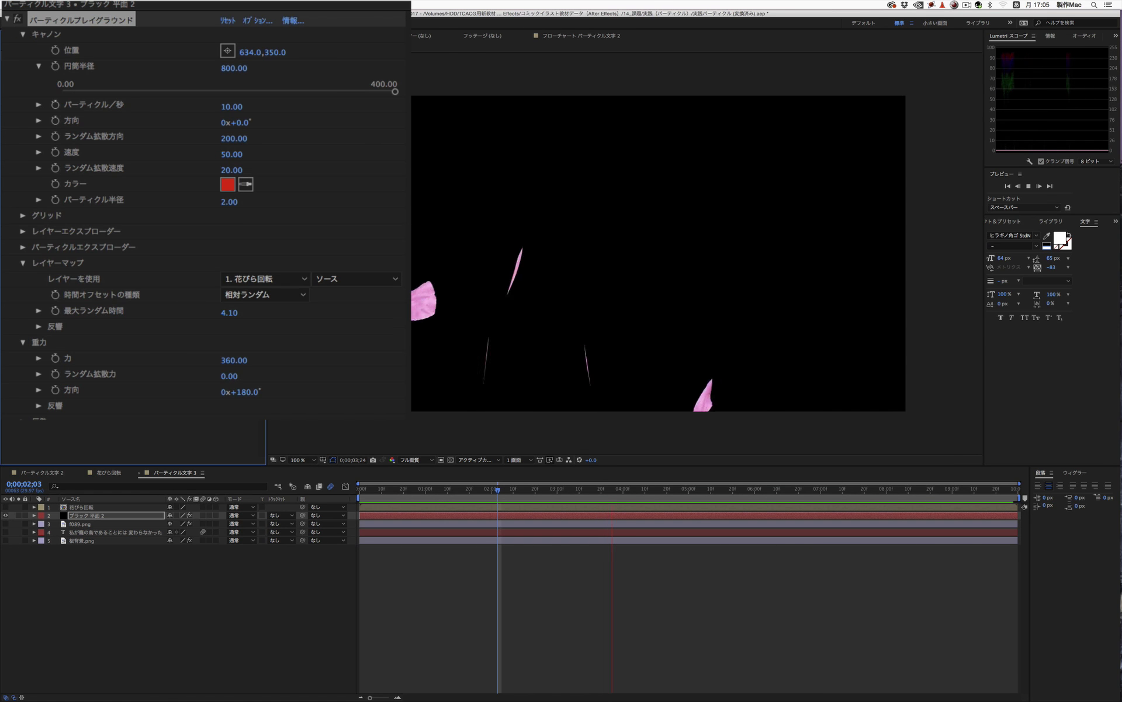
key("KP_0")
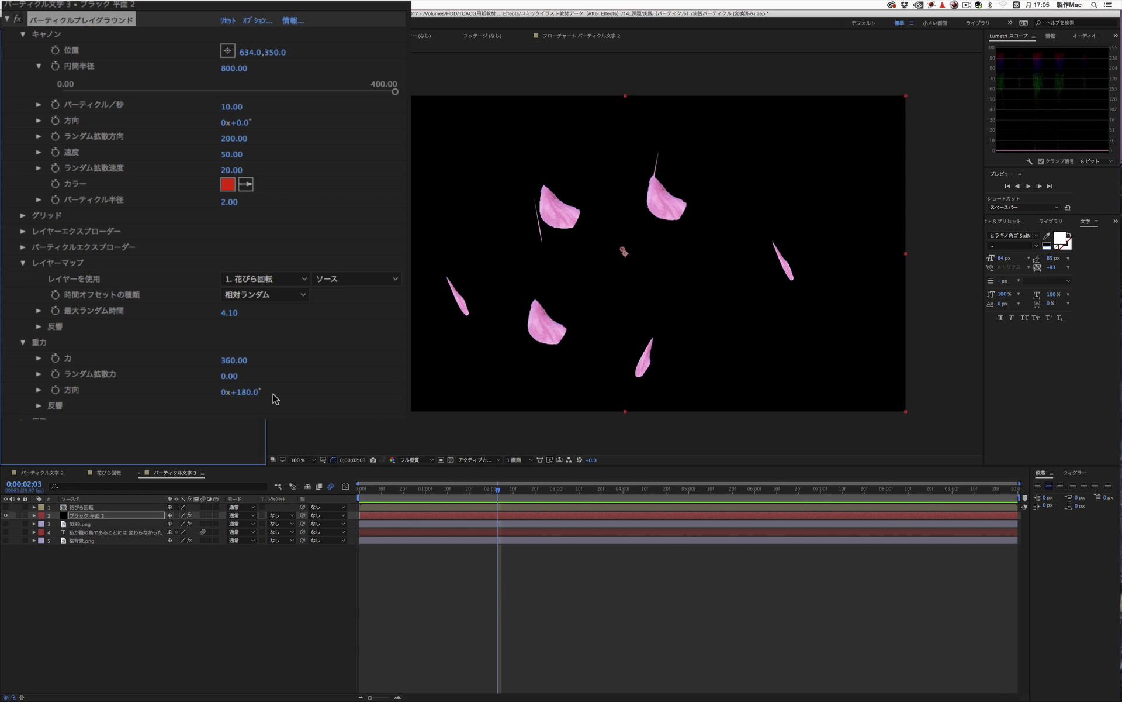
Step: Tilt the gravity Direction to 0x+205° and preview the slanted fall
left_click_drag(256, 393, 267, 394)
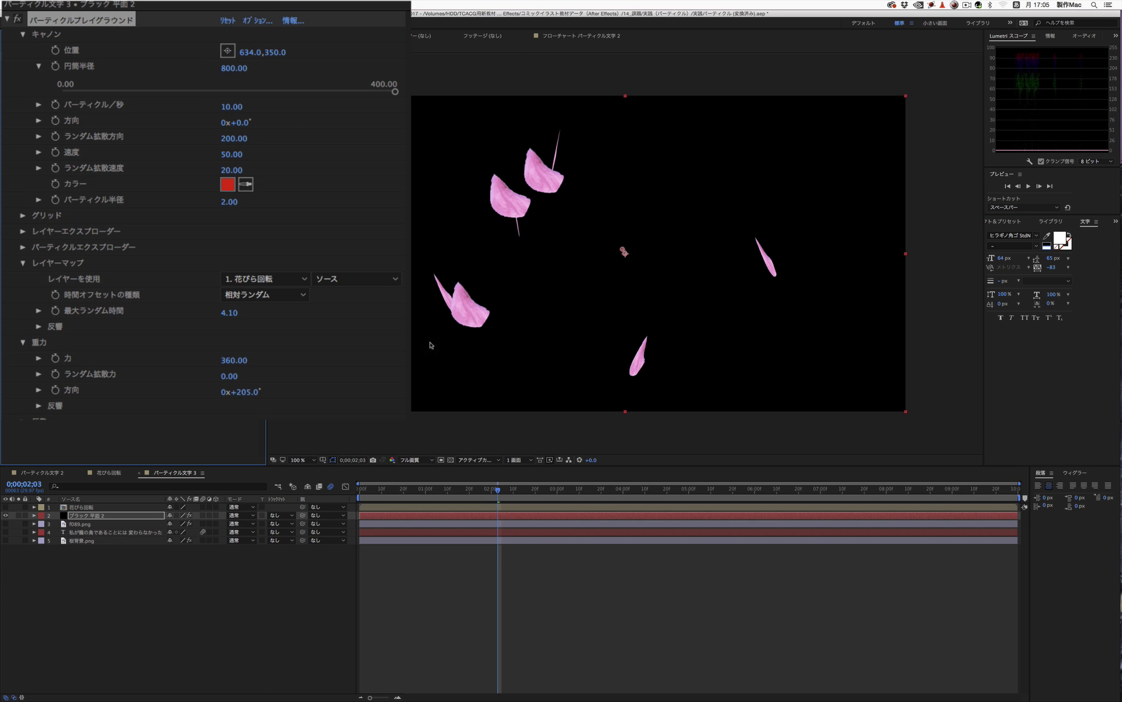
key("space")
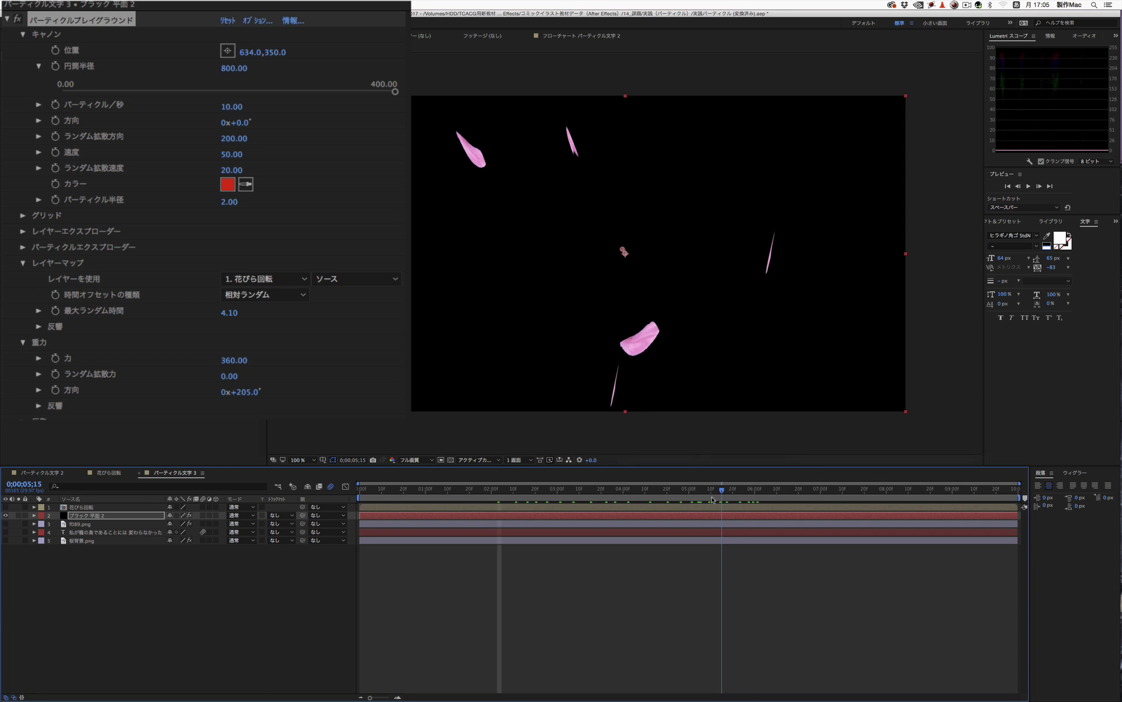
left_click(713, 490)
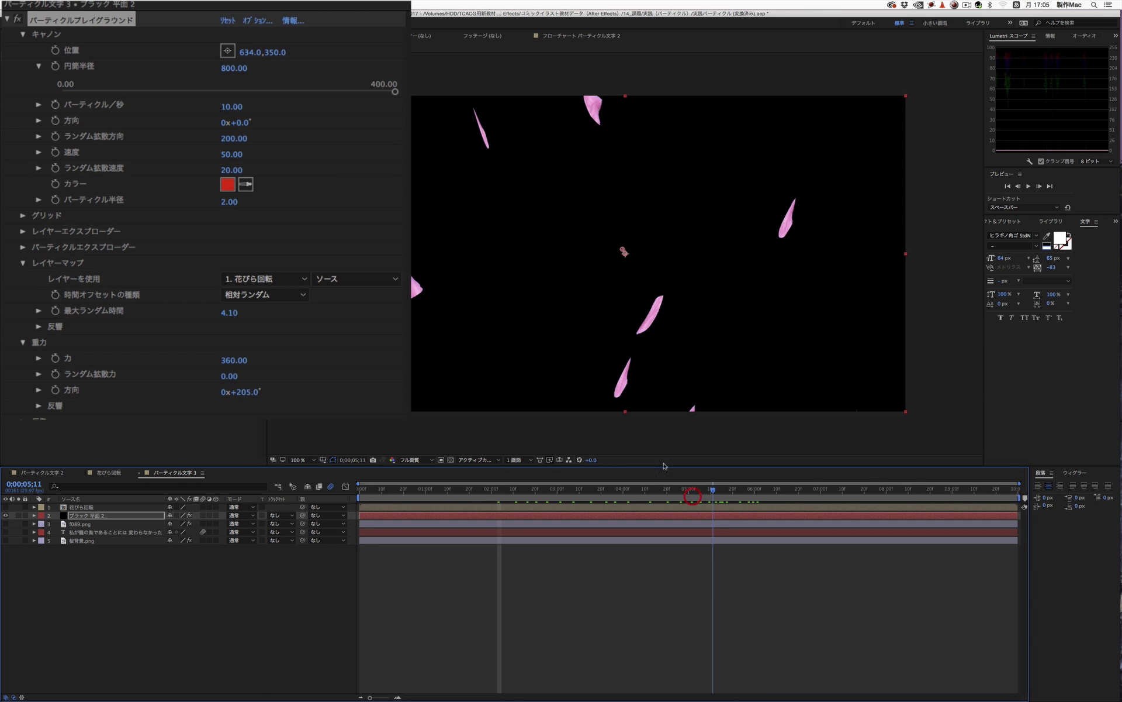
Step: Move the cannon emitter above the frame to 632.0, -365.0 and check a later frame
left_click(227, 51)
left_click(612, 74)
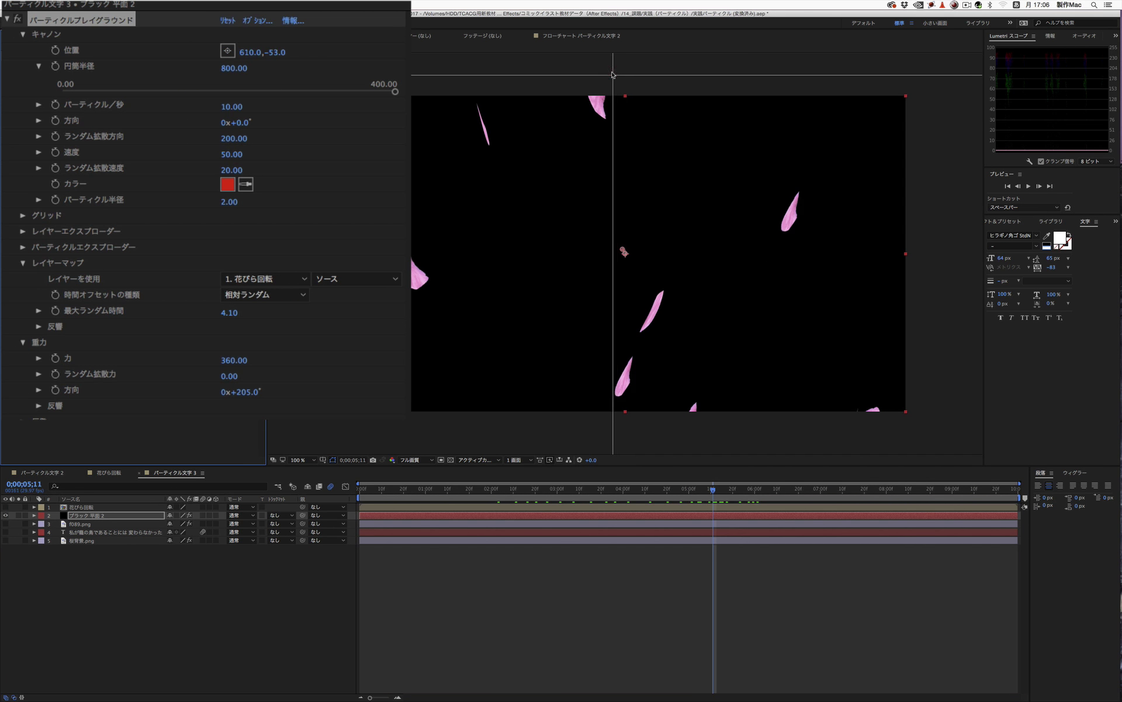
key("comma")
key("comma")
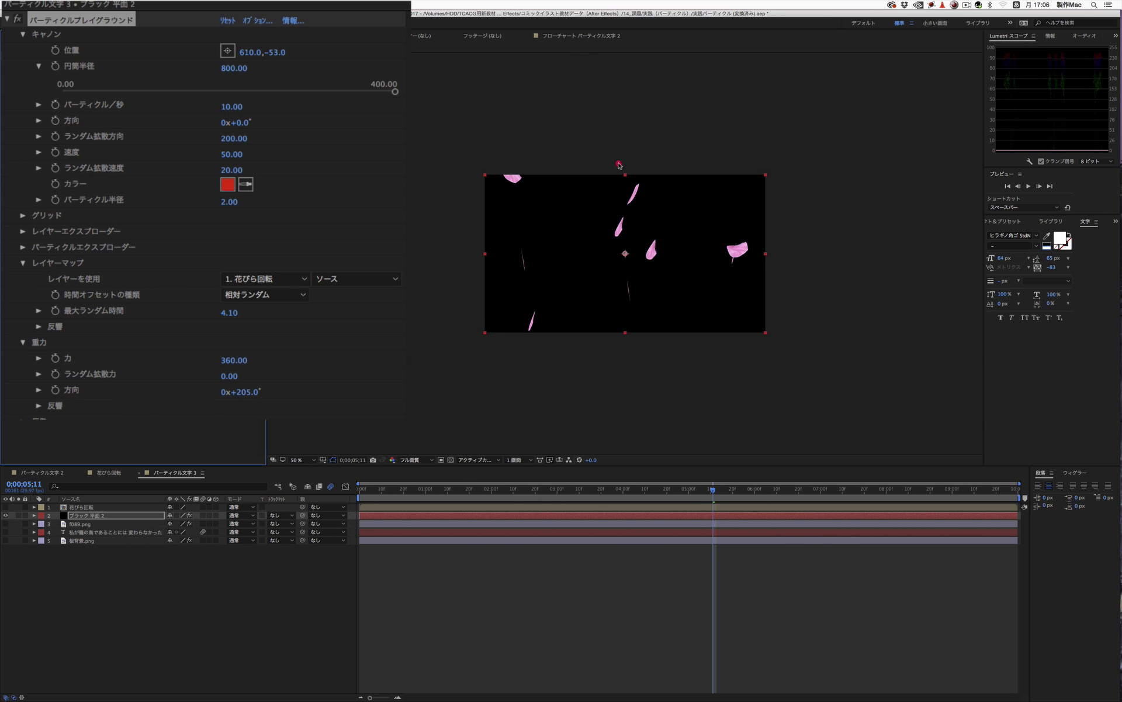
left_click_drag(619, 164, 627, 98)
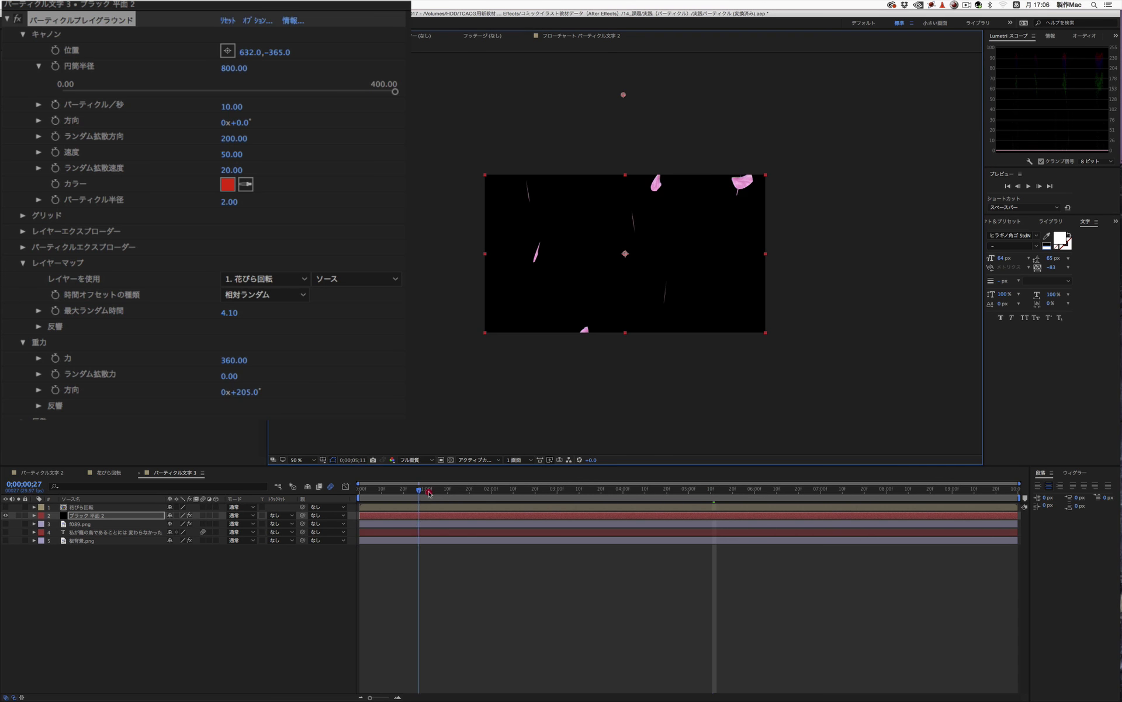
left_click_drag(429, 493, 693, 500)
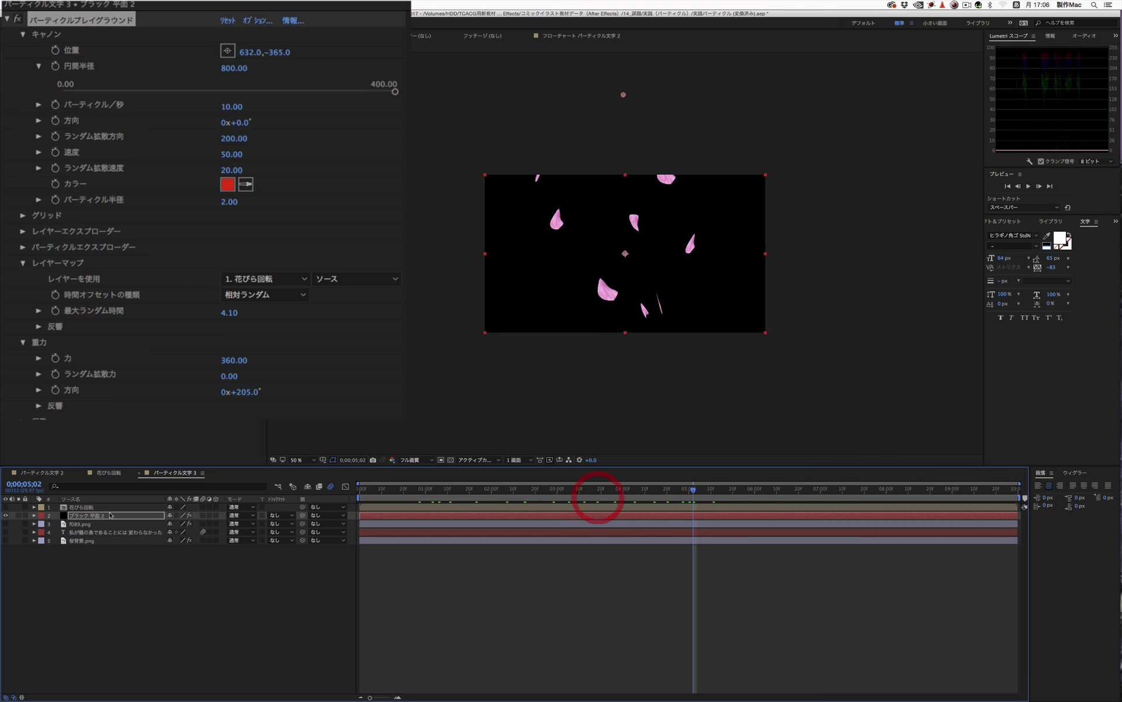
Step: Unhide the girl, vertical text and cherry-blossom background layers, then RAM-preview at 100% zoom
left_click(6, 523)
left_click(6, 532)
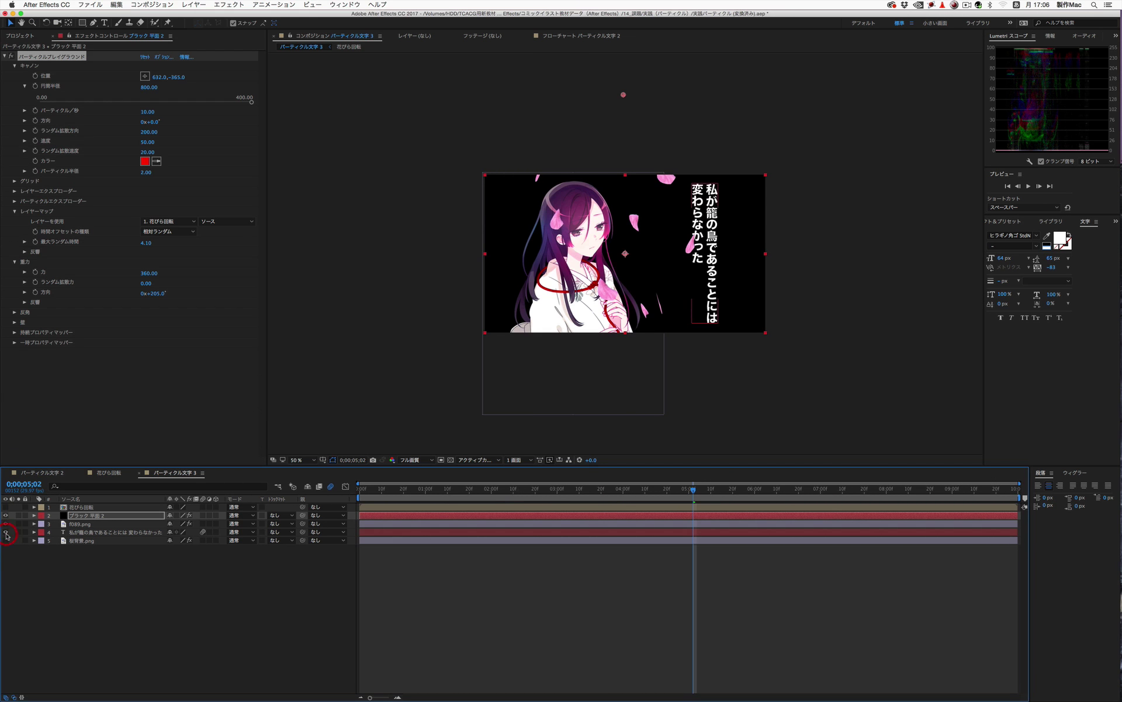
left_click(6, 540)
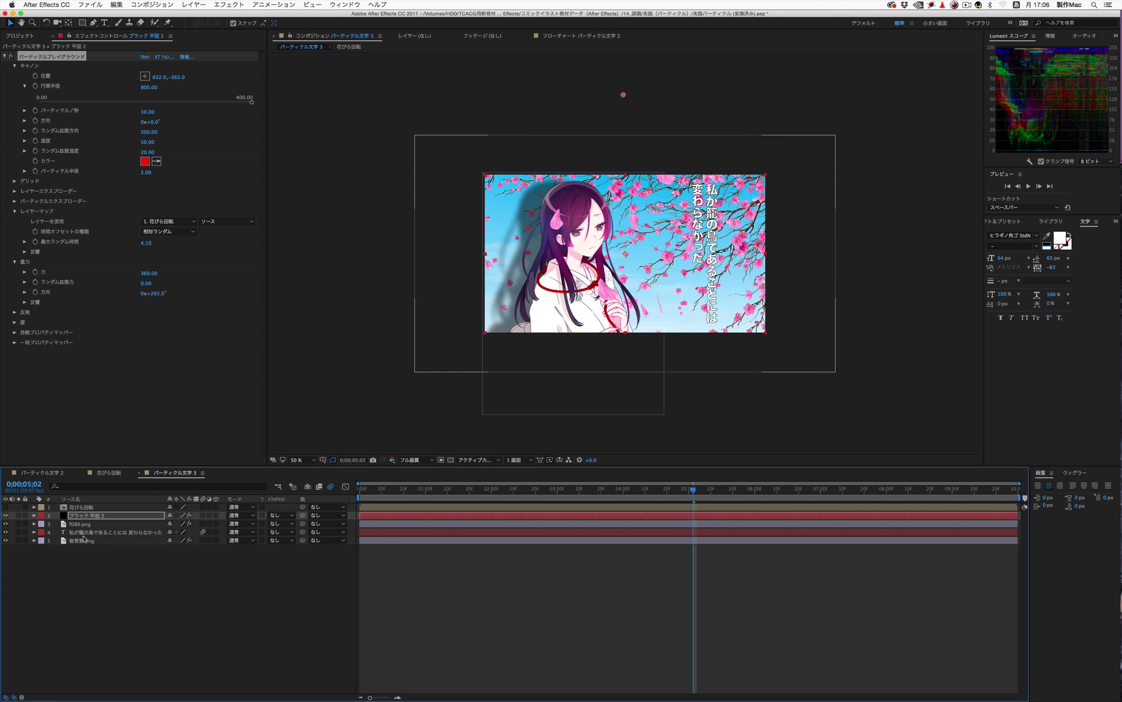
key("period")
key("KP_0")
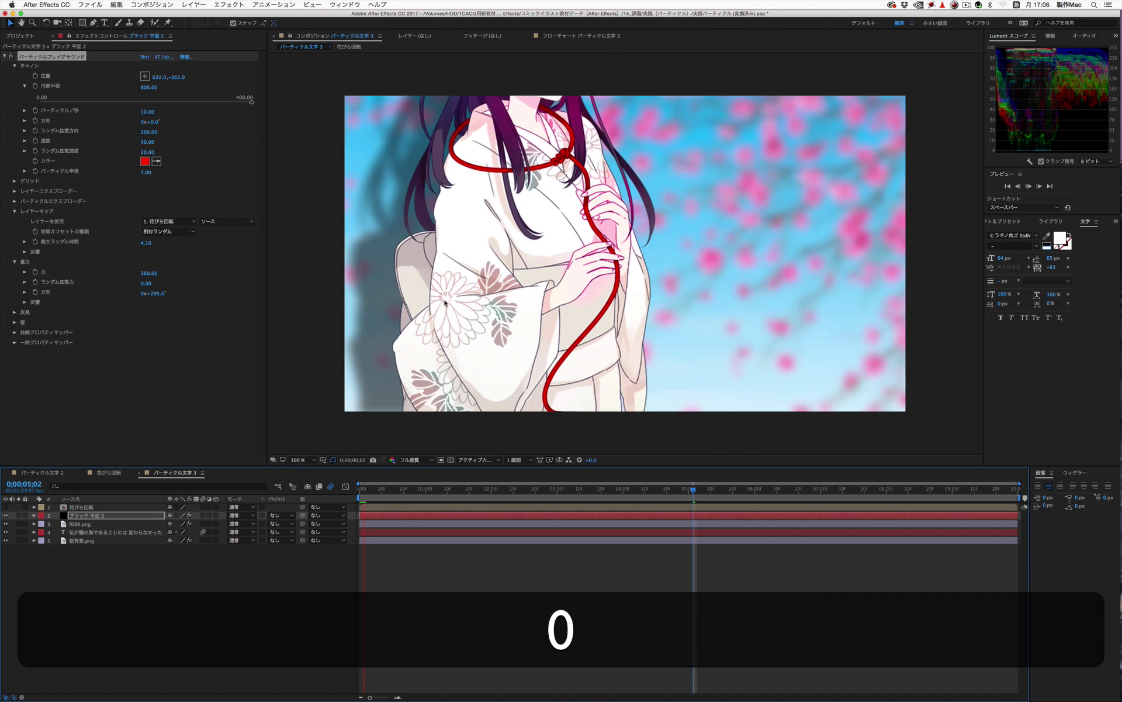